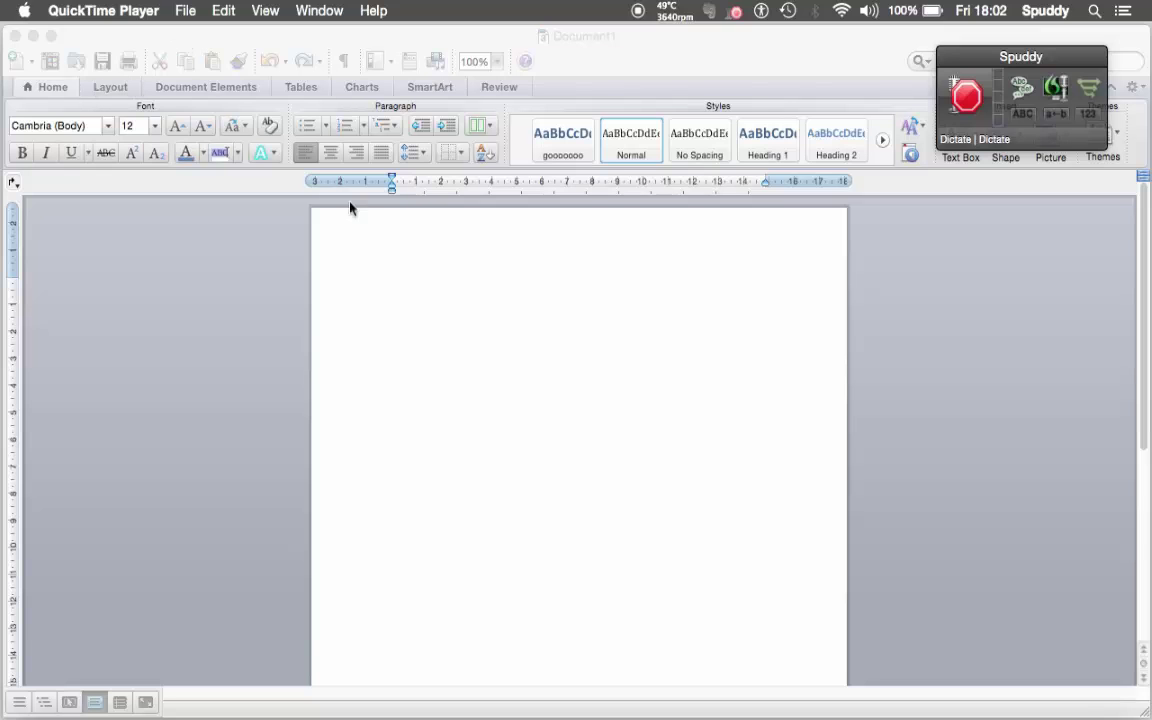
click(390, 259)
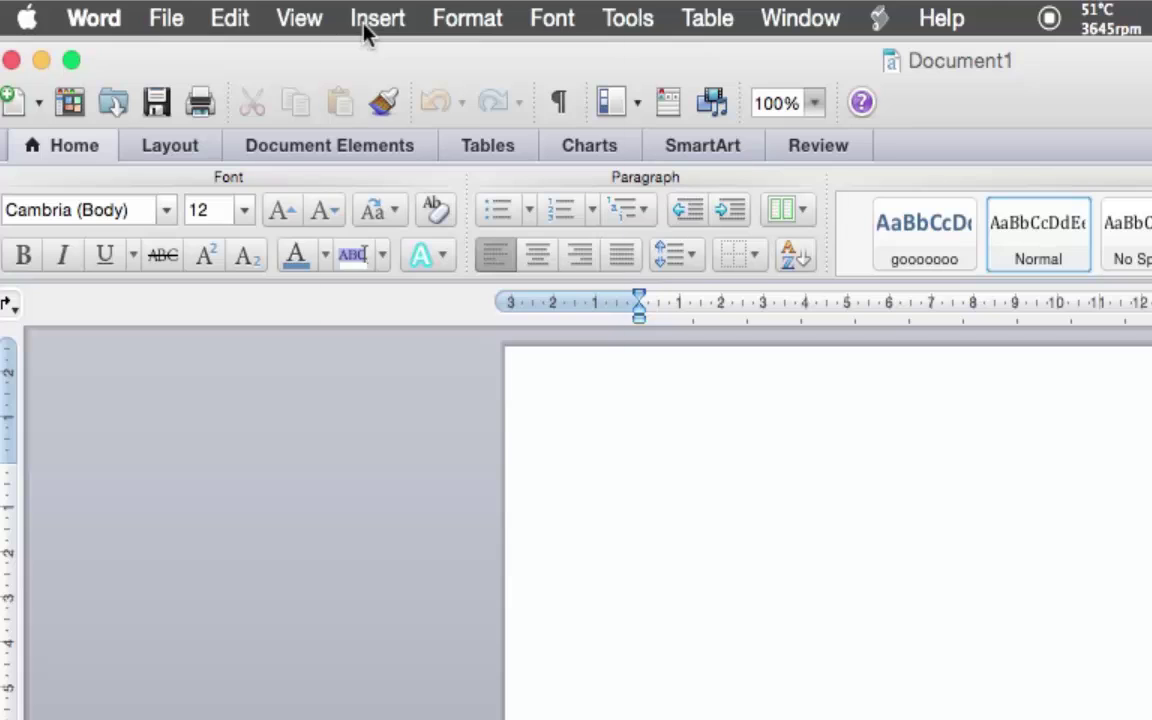
click(362, 22)
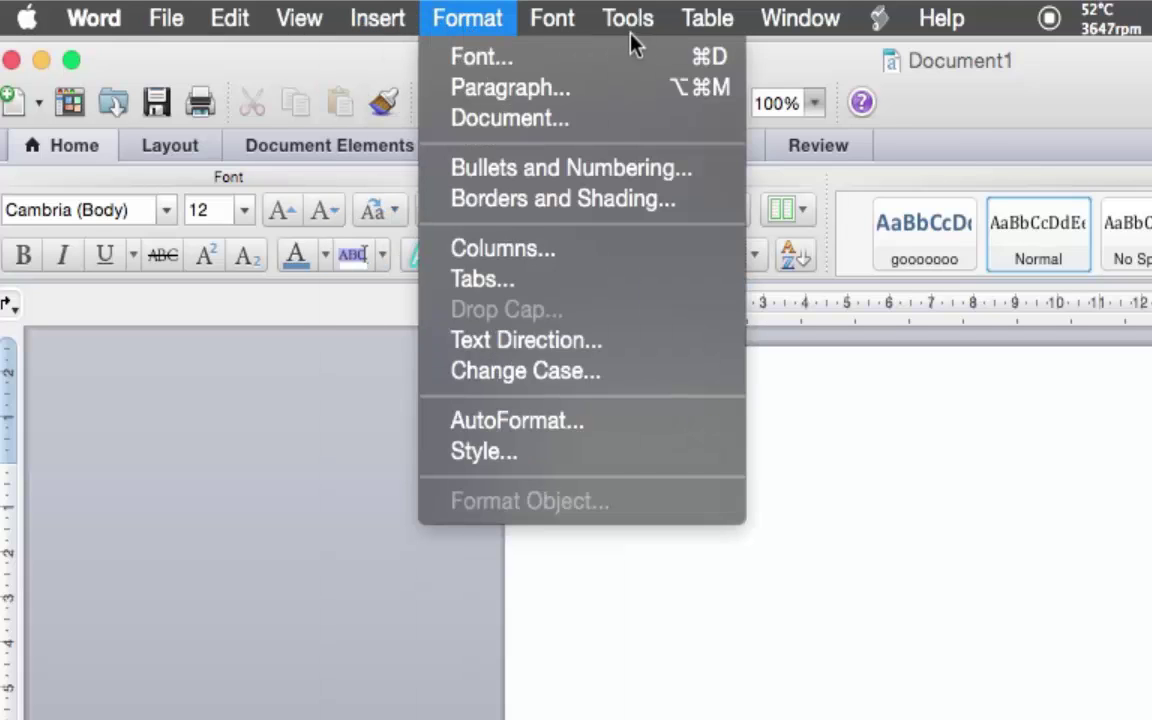
mouse_move(626, 22)
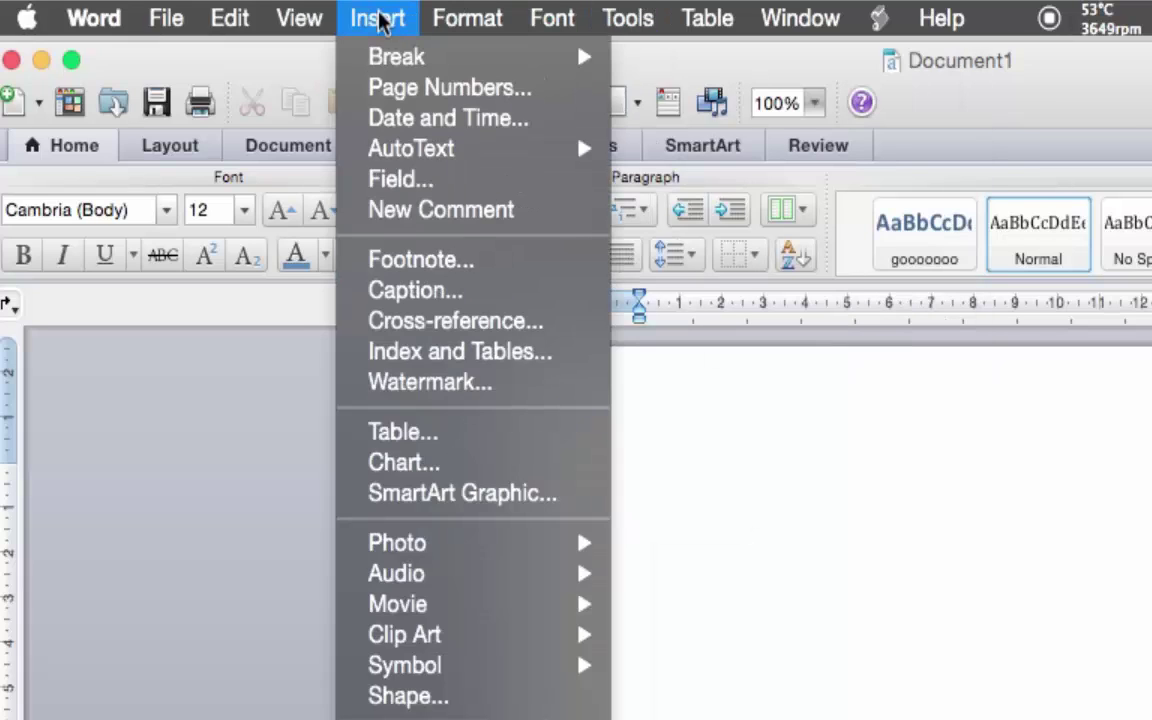
mouse_move(298, 24)
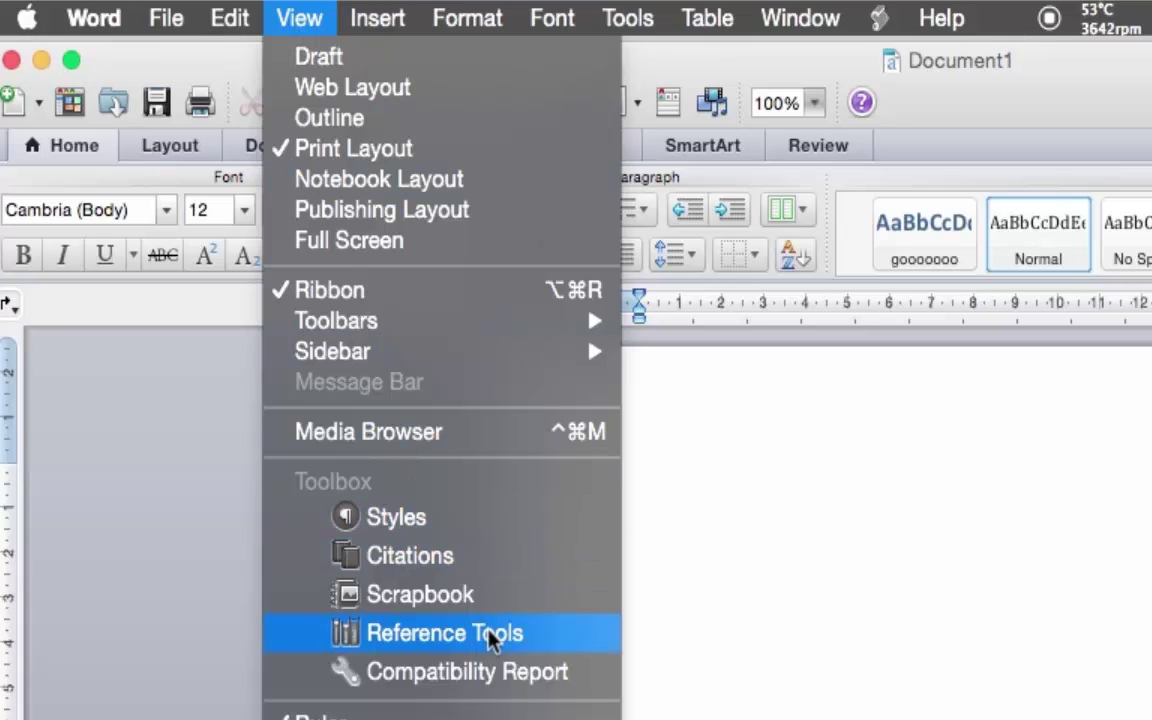
click(997, 622)
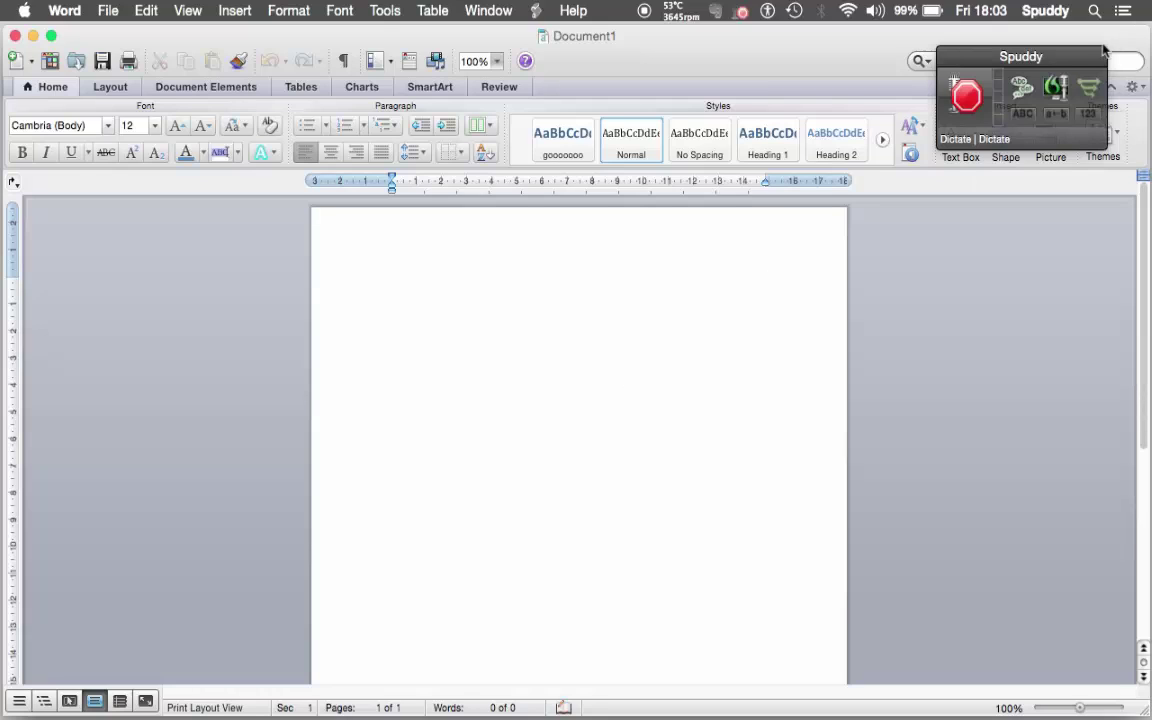
- Move the Dictate status window slightly up, show the Available Commands window for the Word document and turn the microphone off
drag(1032, 62, 1030, 46)
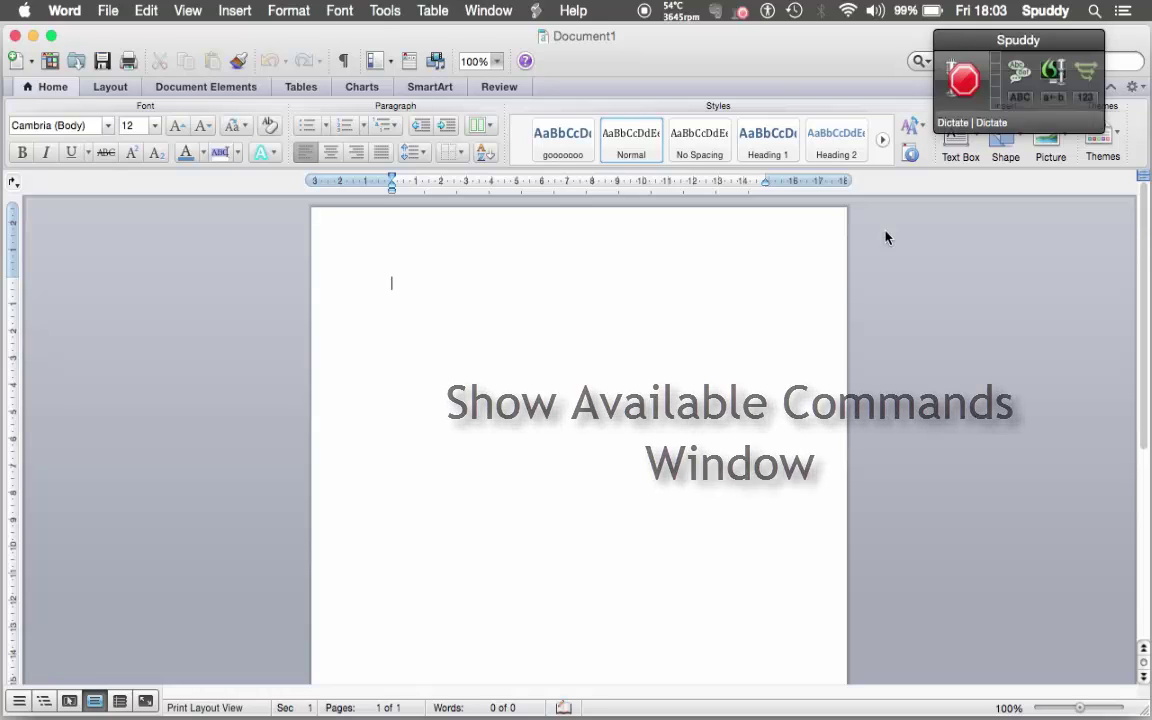
click(1055, 75)
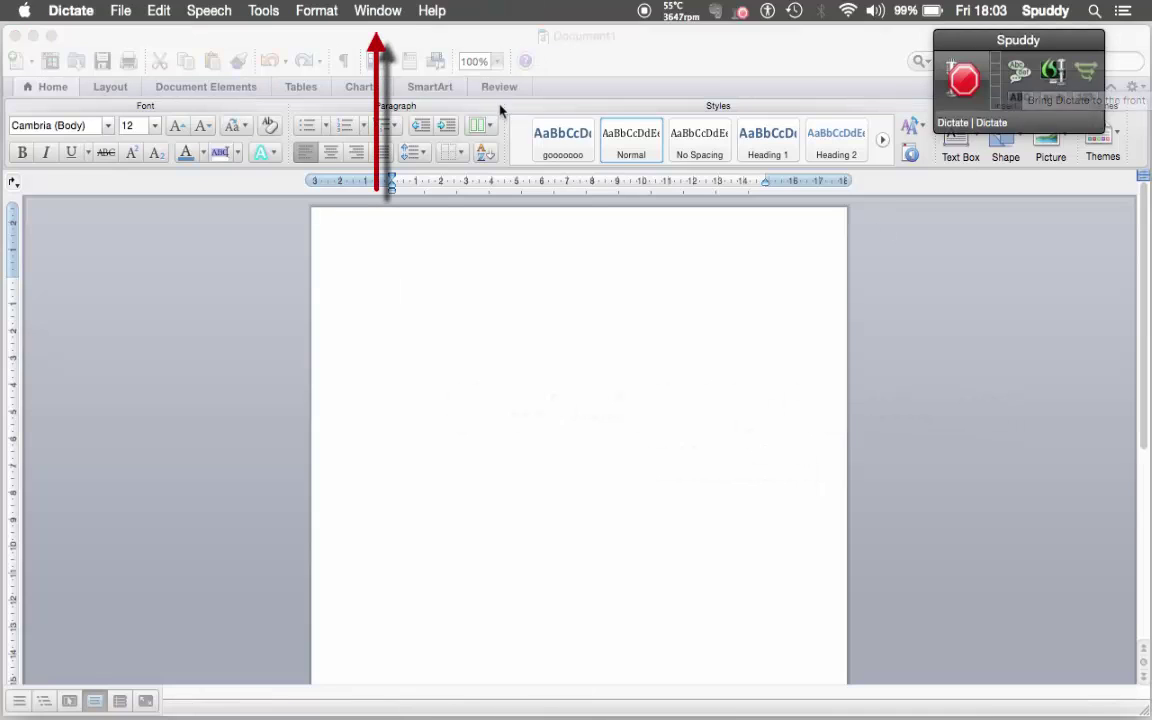
click(386, 18)
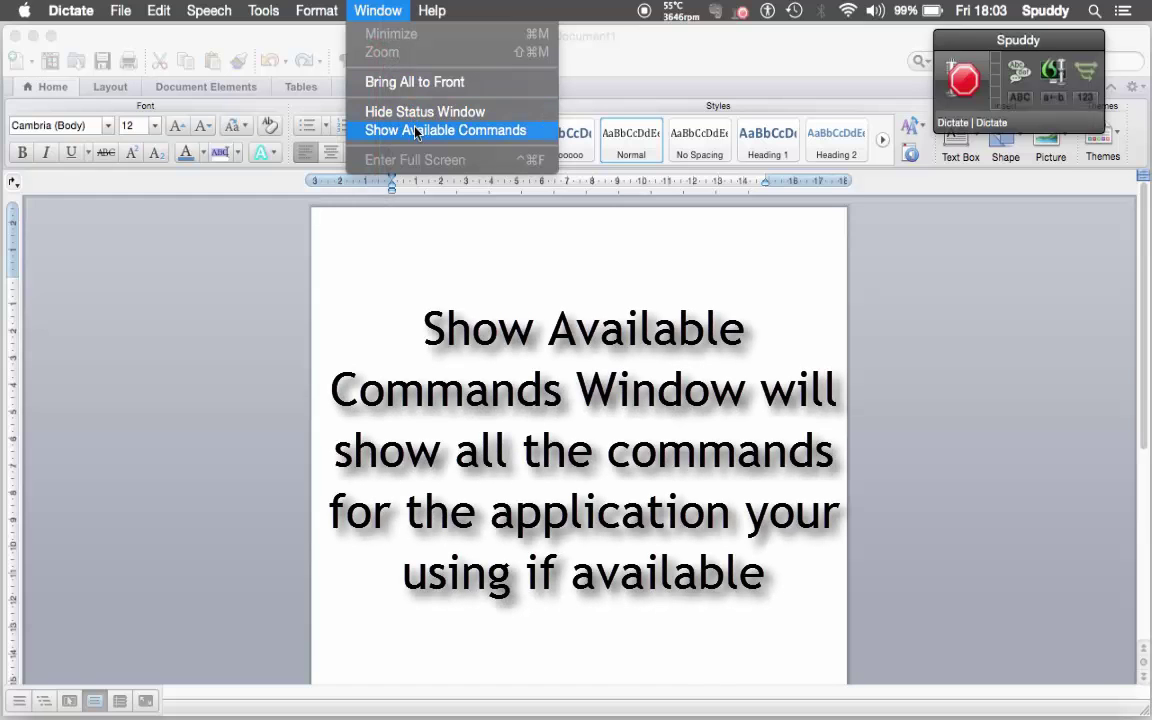
click(761, 220)
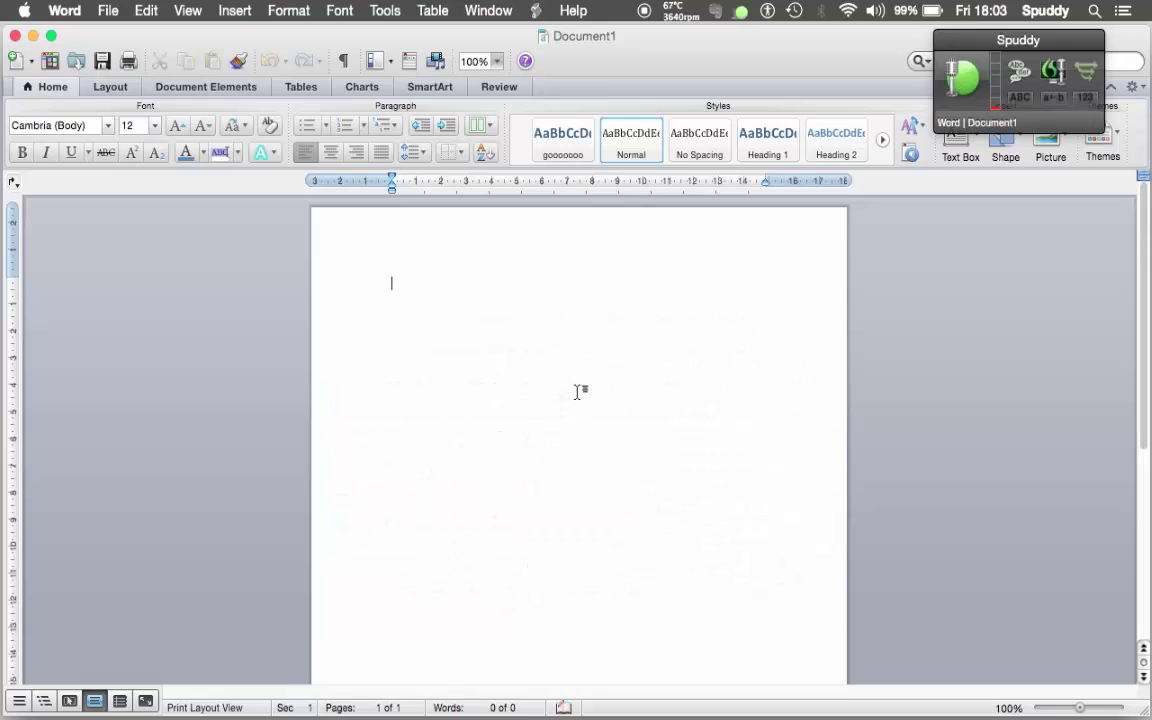
click(957, 80)
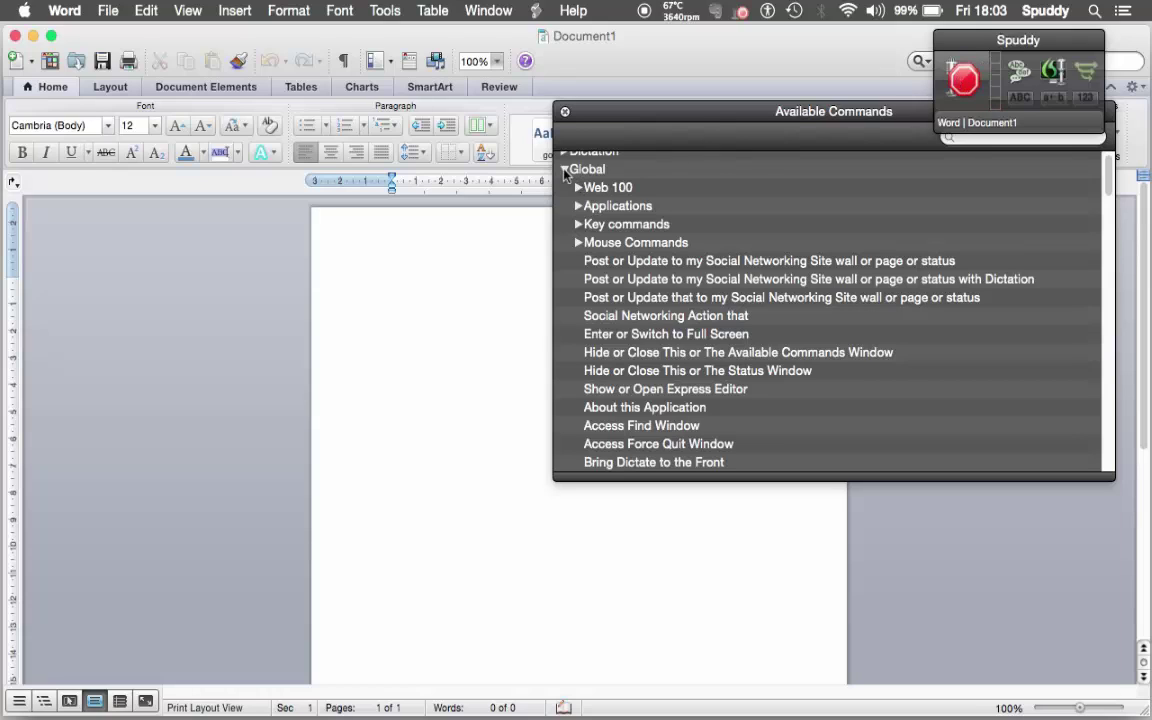
- Collapse and expand the Global, Microsoft Word and Dictation groups to review the available voice commands
click(564, 170)
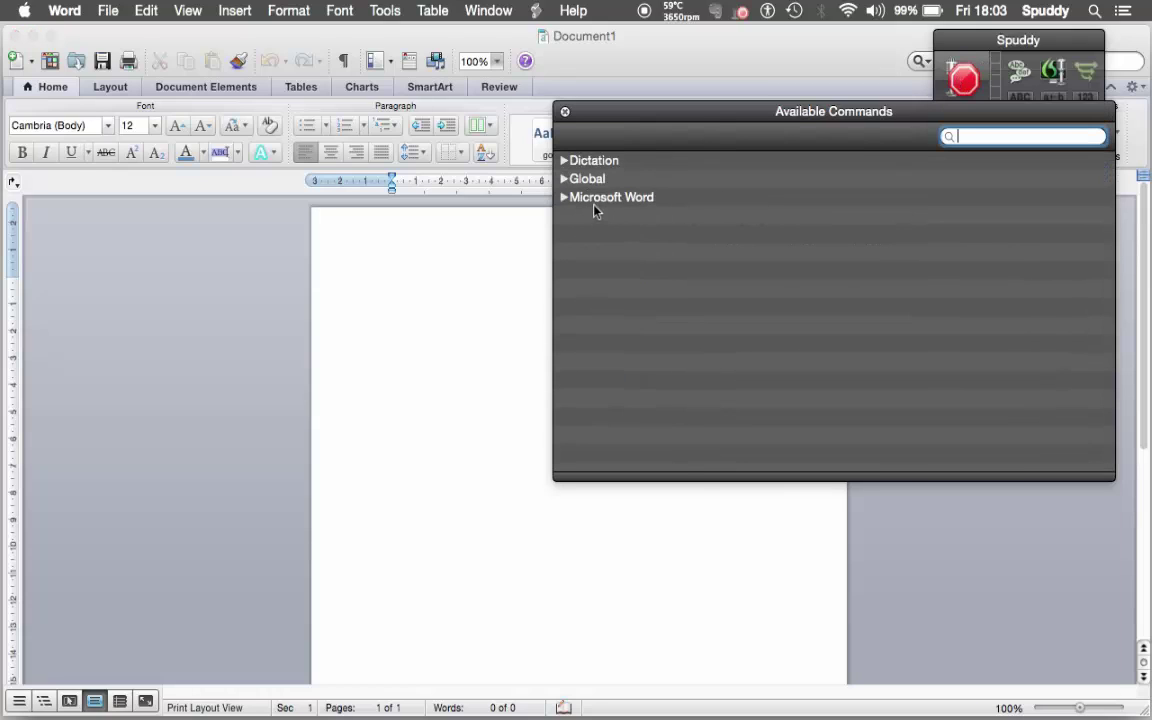
click(594, 201)
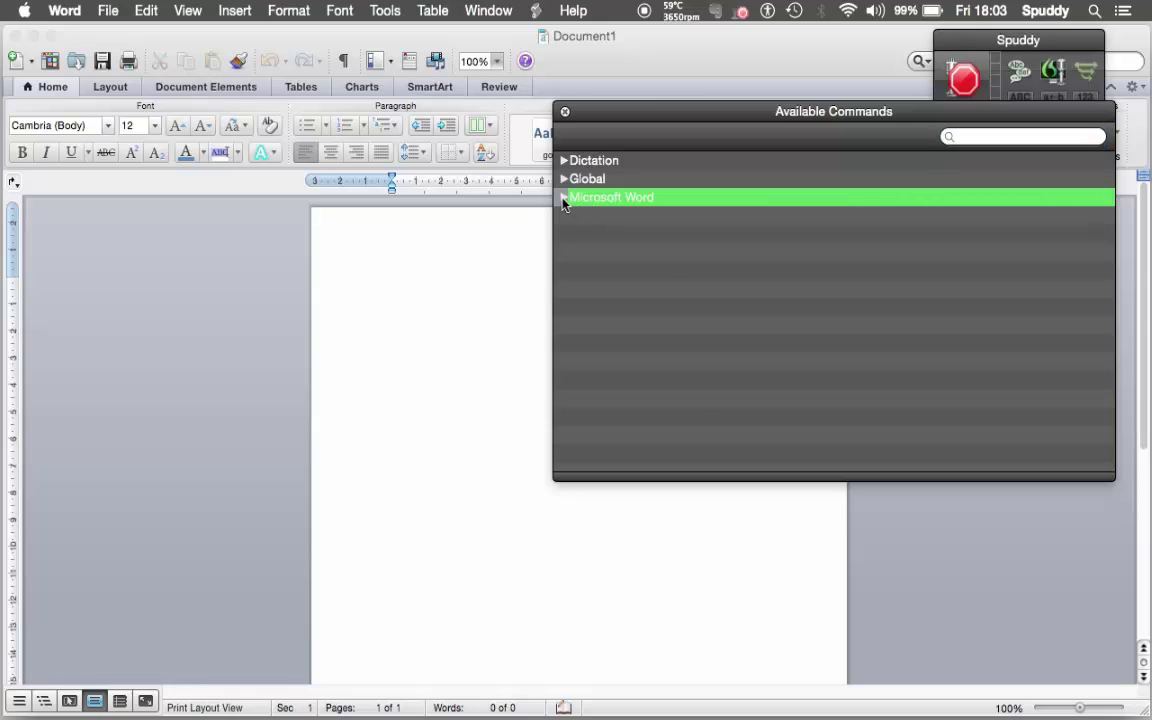
click(564, 198)
click(564, 180)
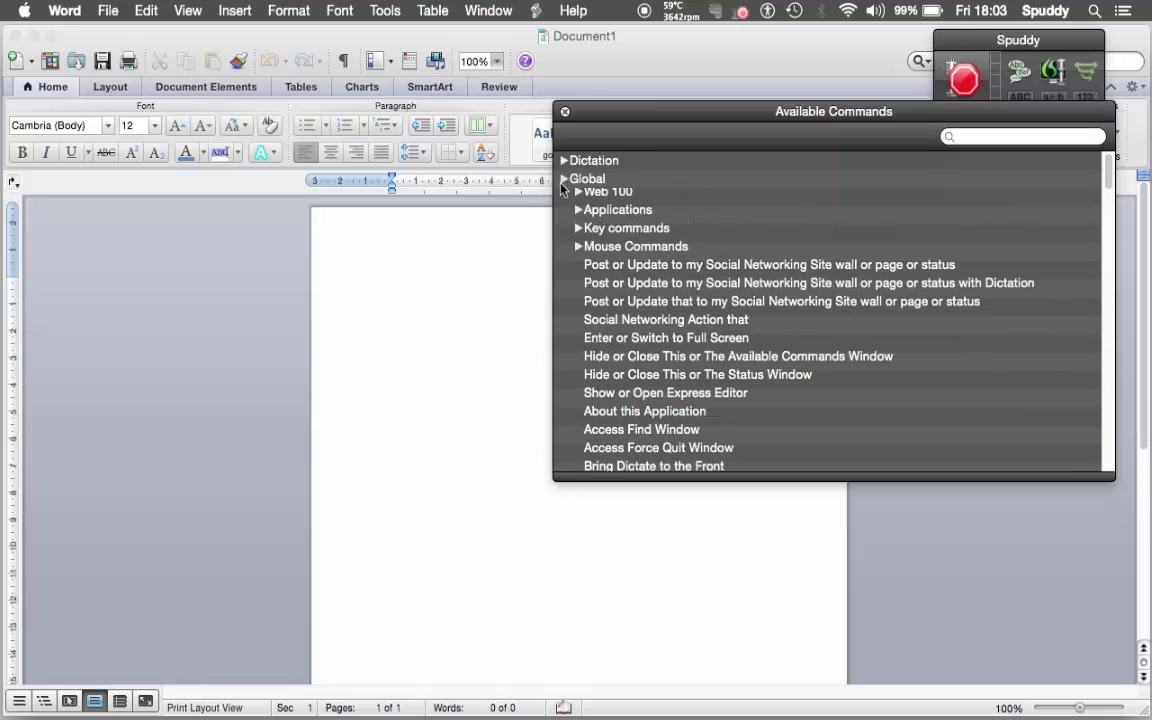
click(564, 164)
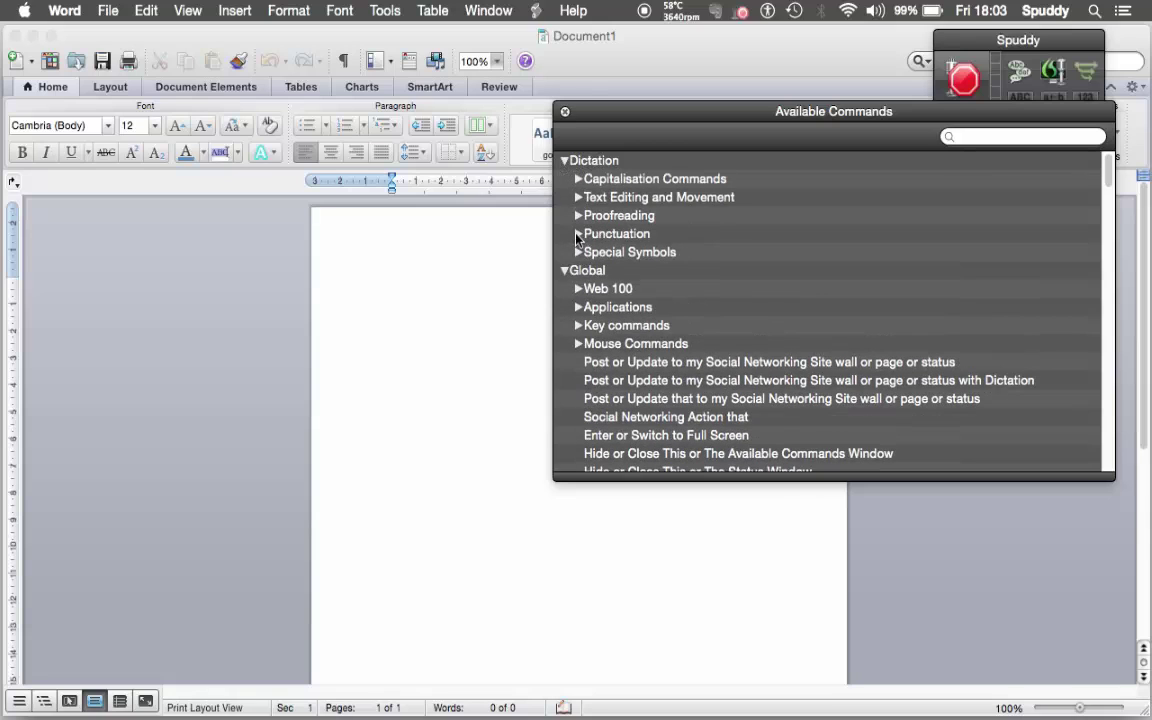
- Review the Punctuation, Proofreading, and Text Editing and Movement commands under Dictation, and close the Available Commands window
click(577, 234)
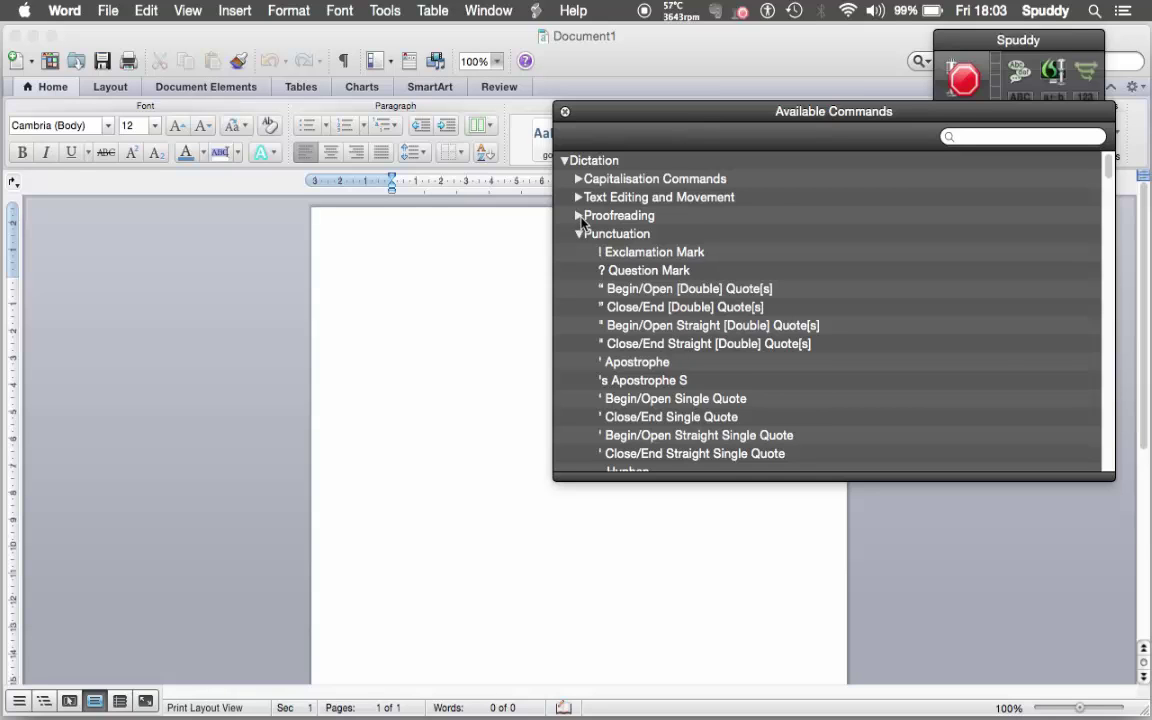
click(579, 215)
click(579, 198)
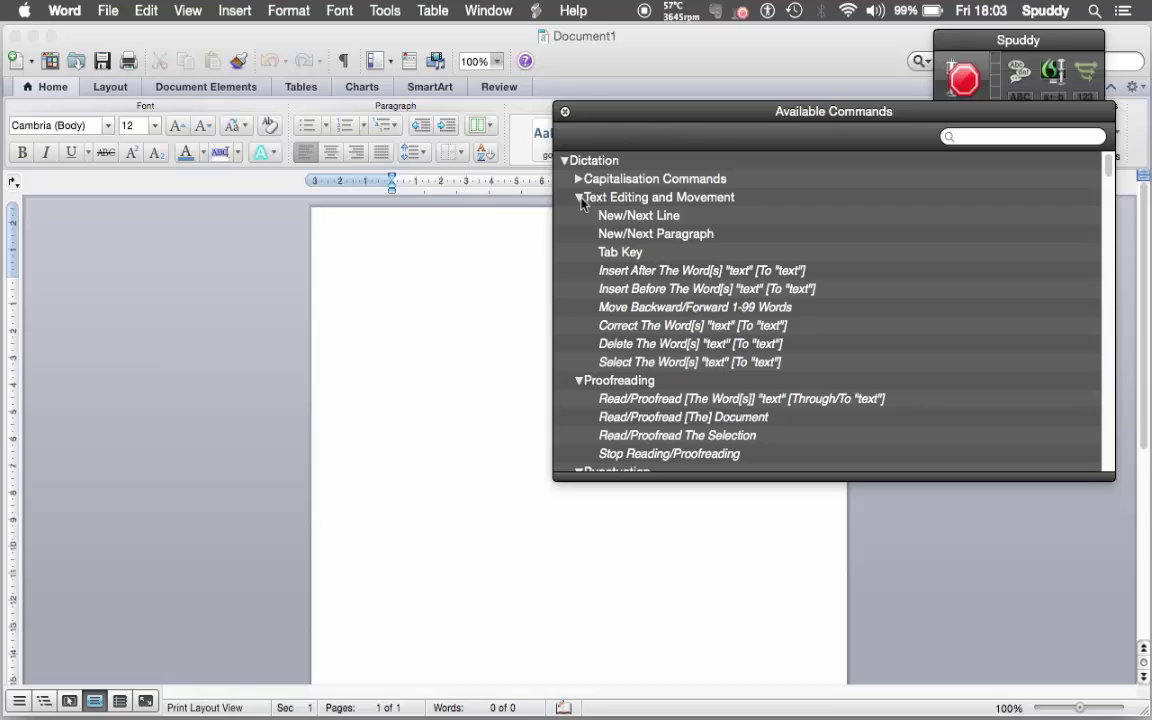
click(565, 113)
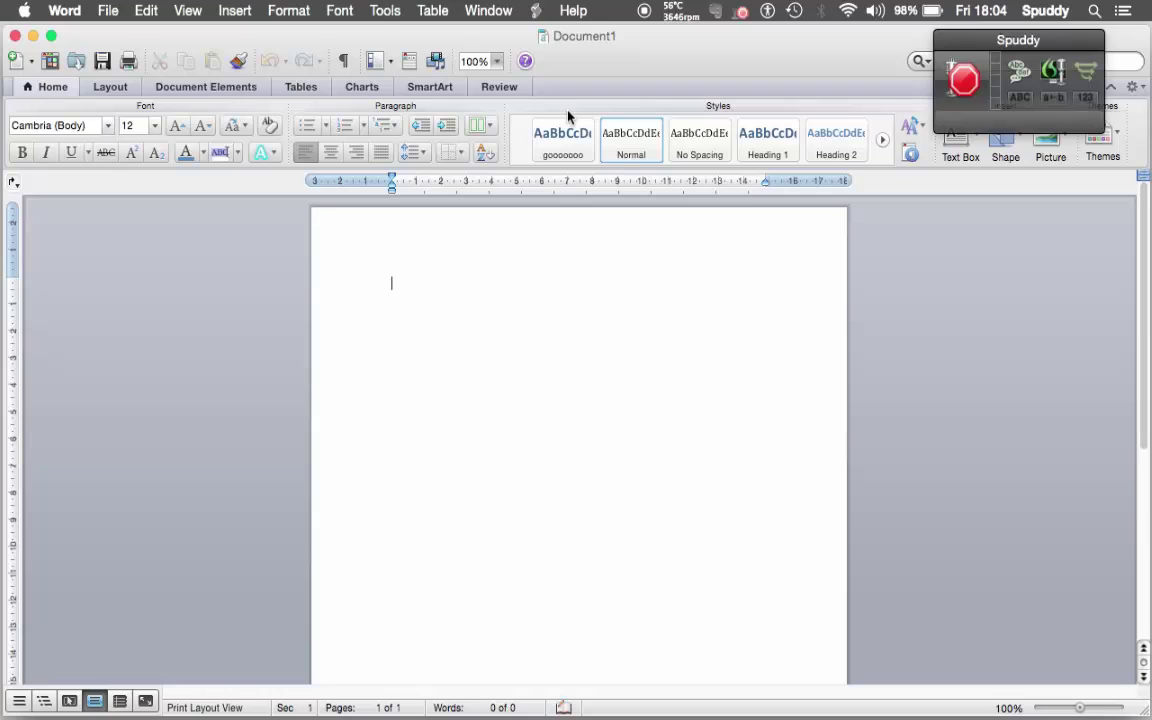
- Switch to Dictate and open its Commands window
click(1052, 78)
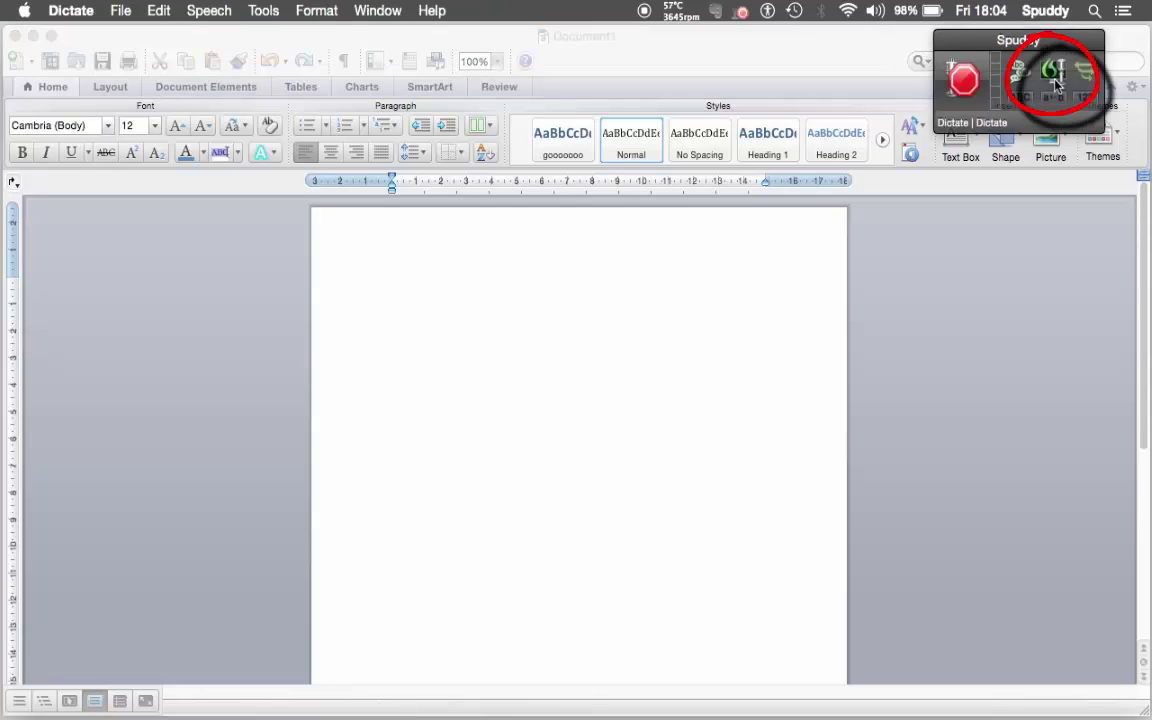
click(268, 12)
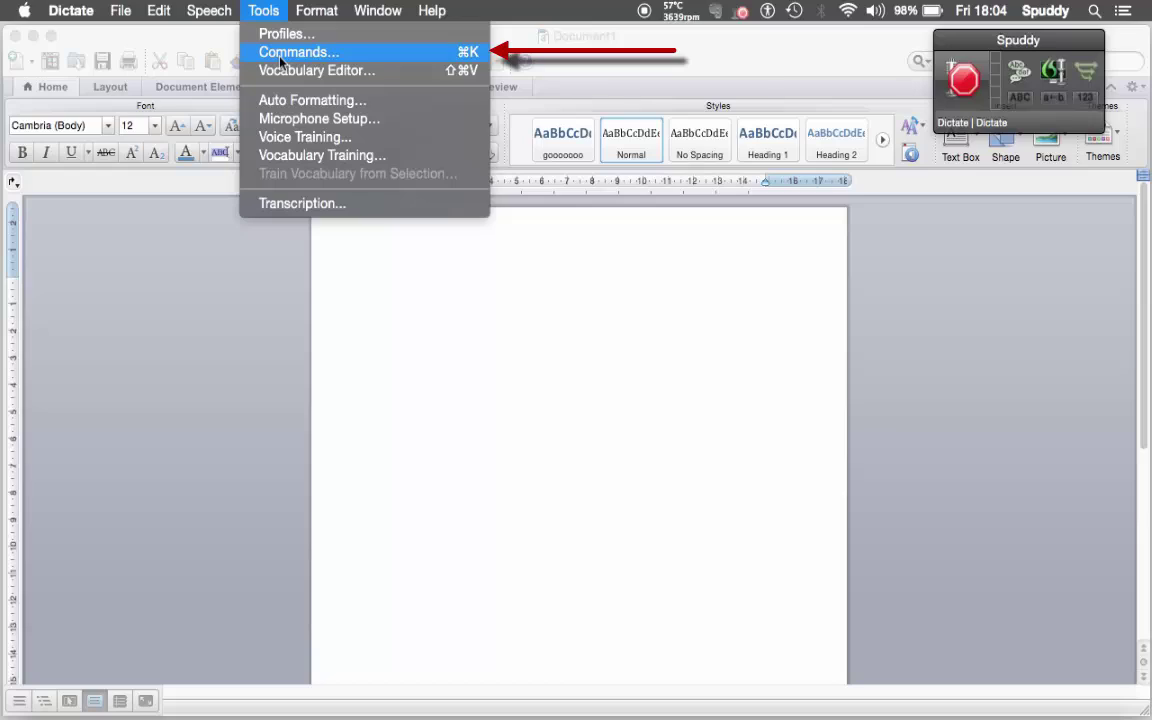
click(280, 55)
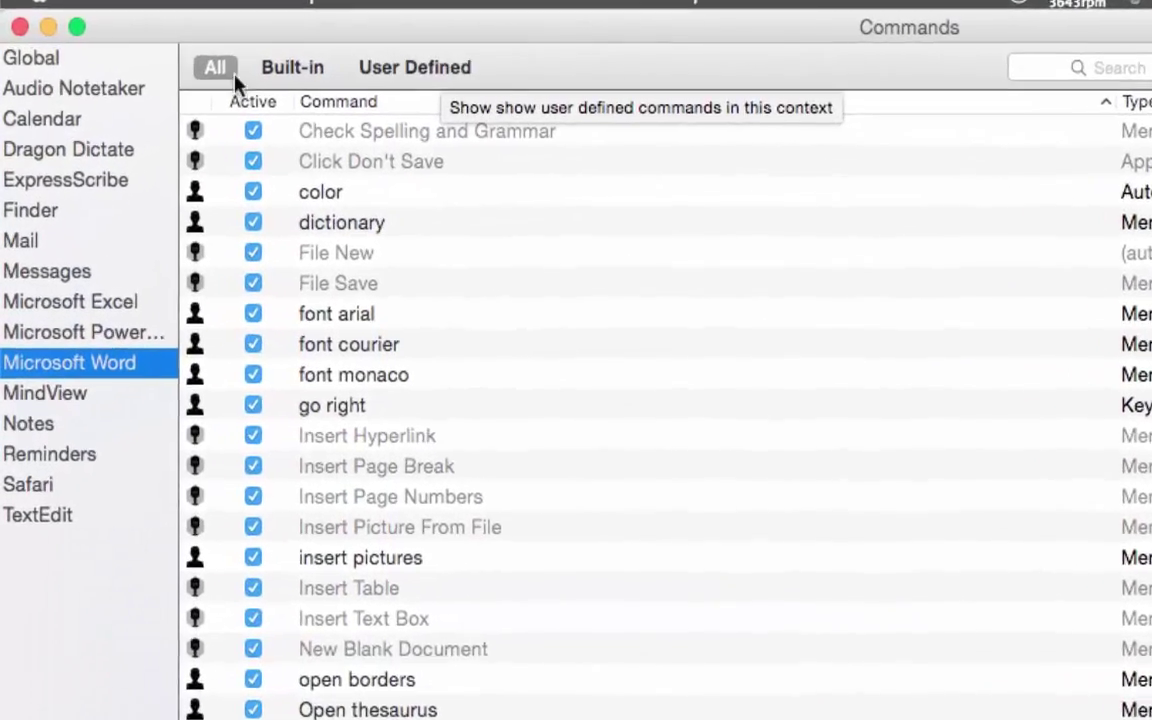
- Examine the voice commands listed for Global, Audio Notetaker, Dragon Dictate, ExpressScribe and Finder
click(92, 64)
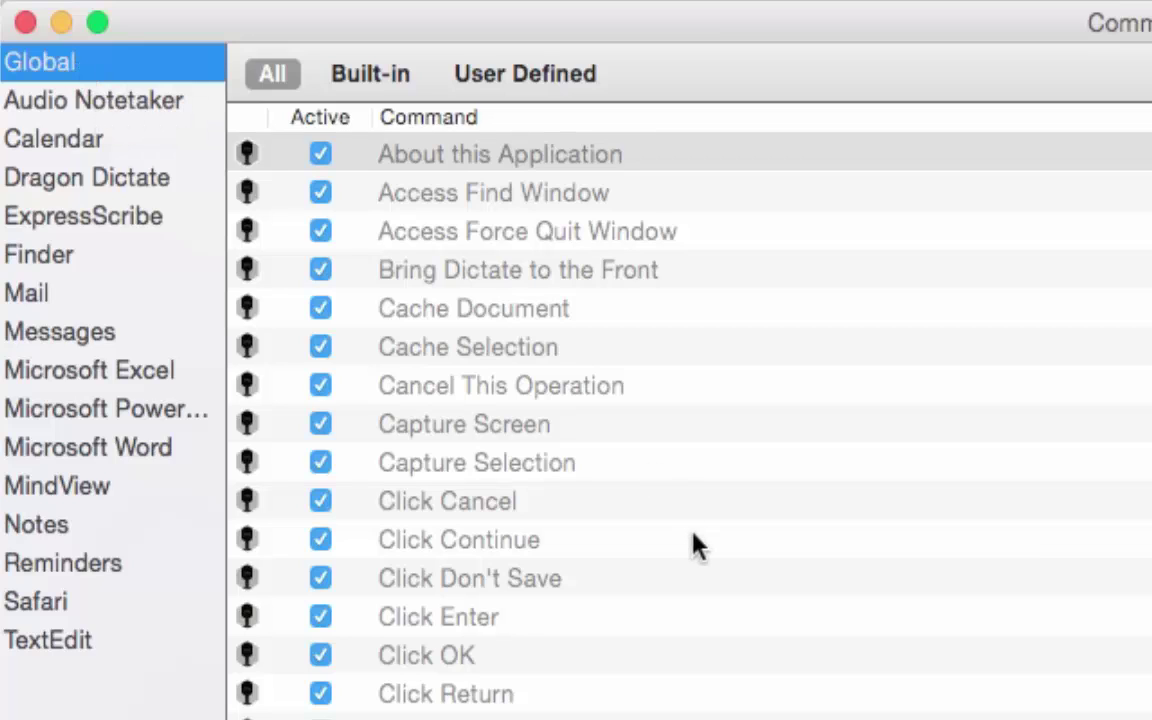
scroll(694, 540, down, 20)
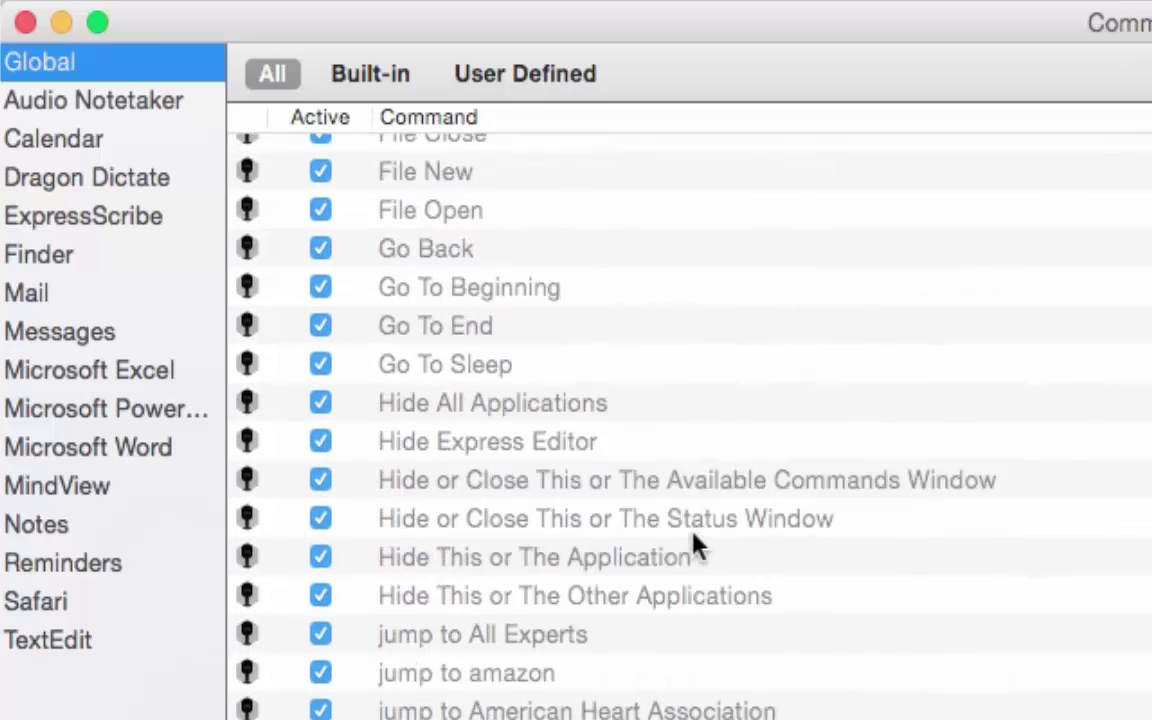
scroll(694, 545, down, 20)
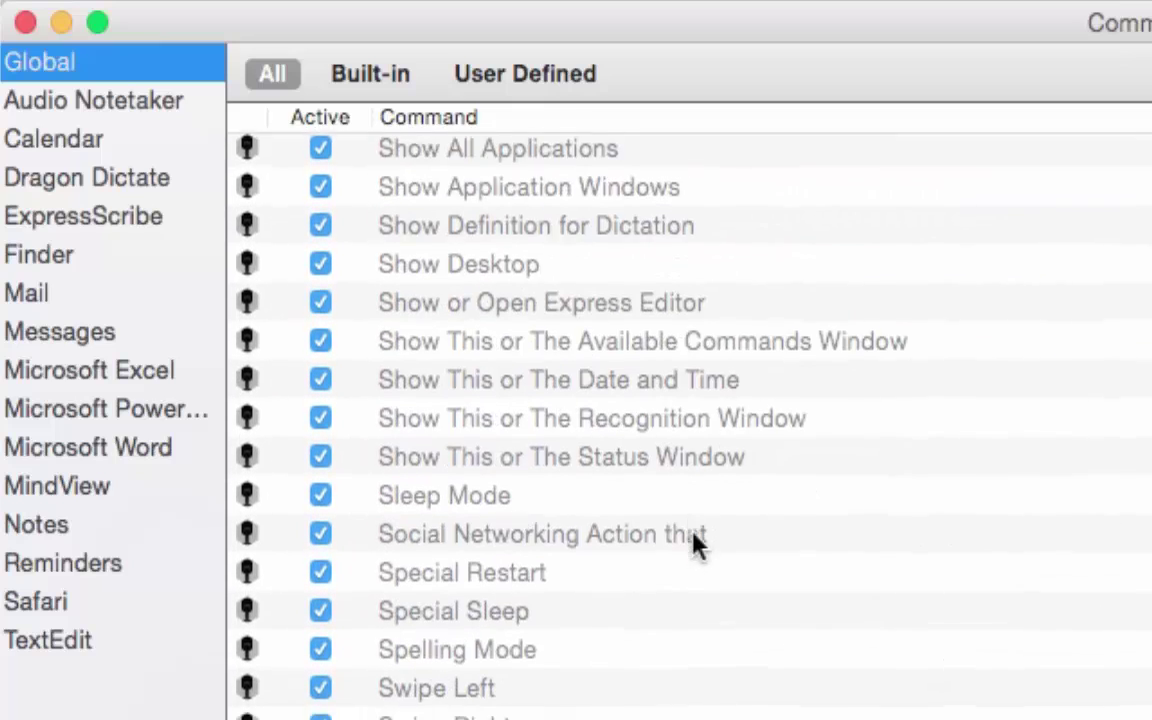
scroll(694, 545, up, 20)
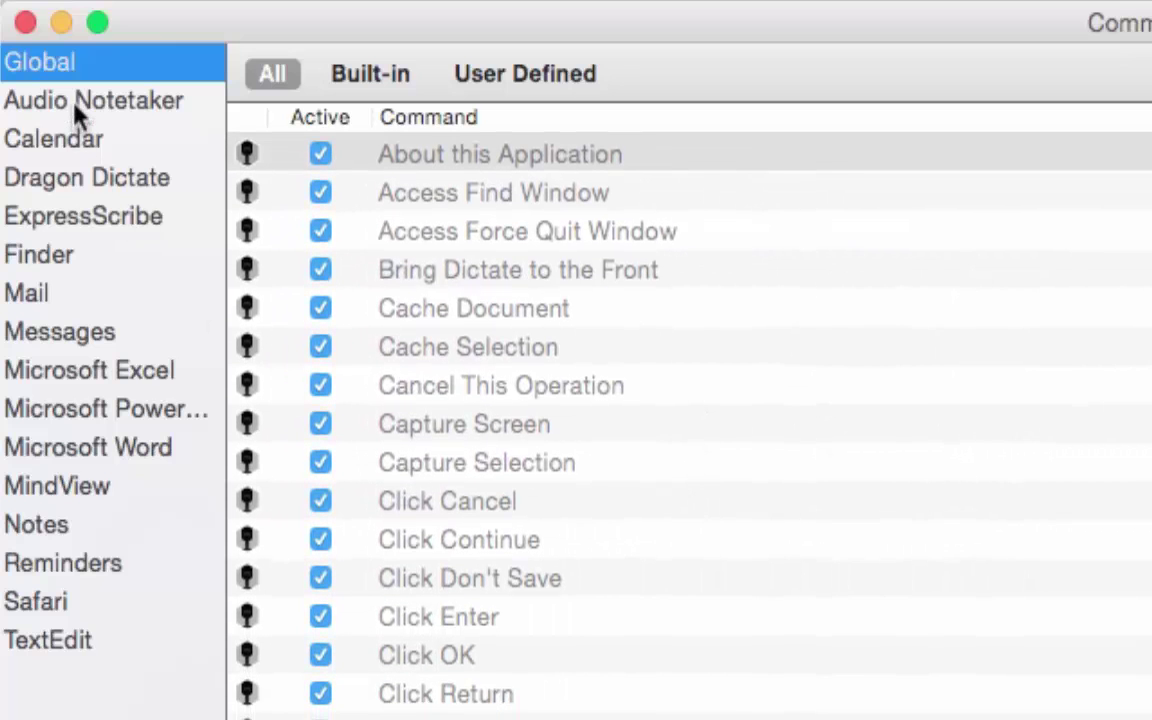
click(78, 103)
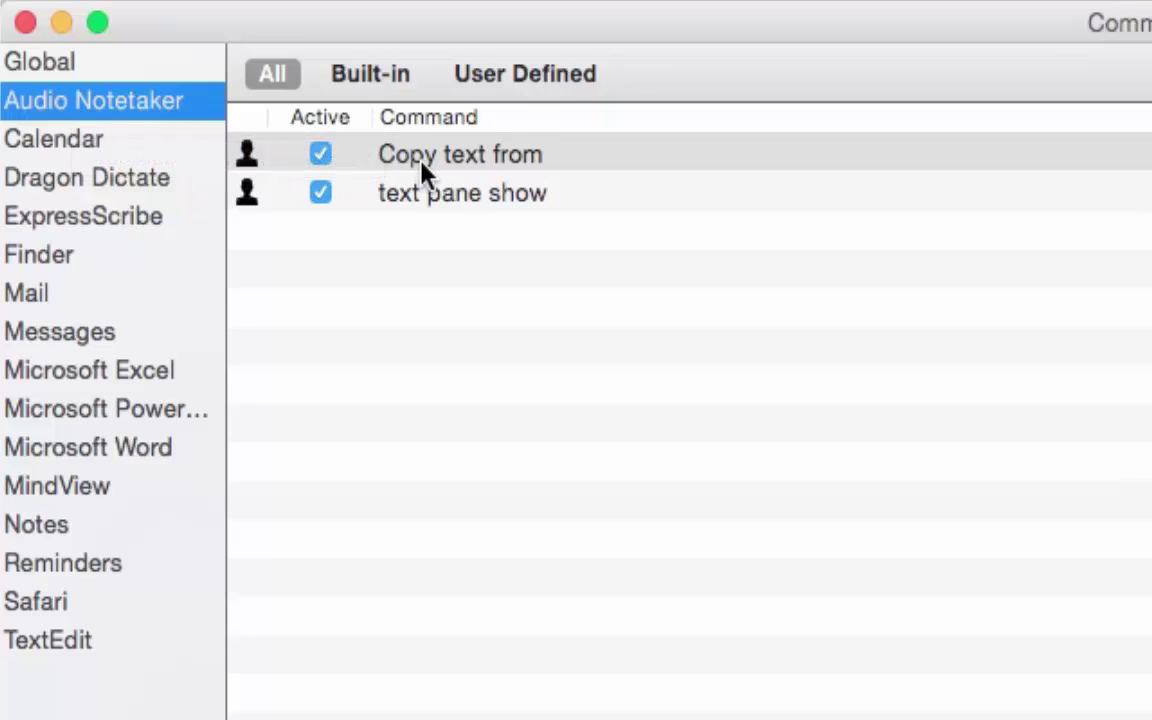
click(118, 168)
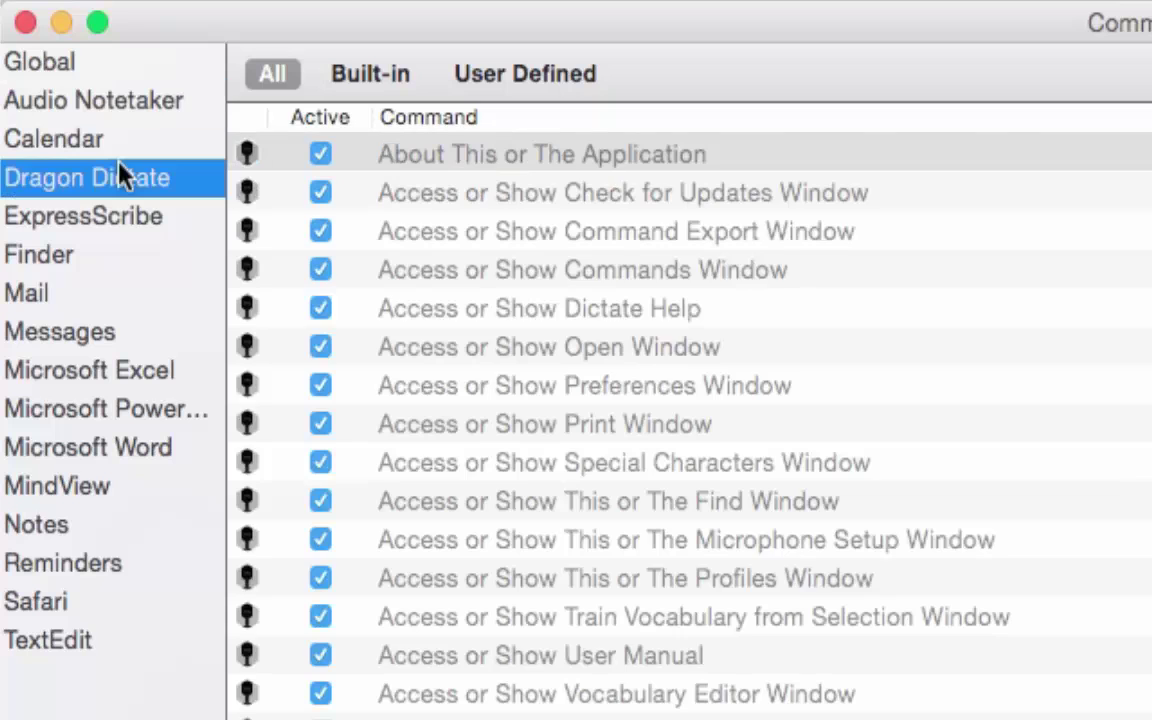
click(108, 218)
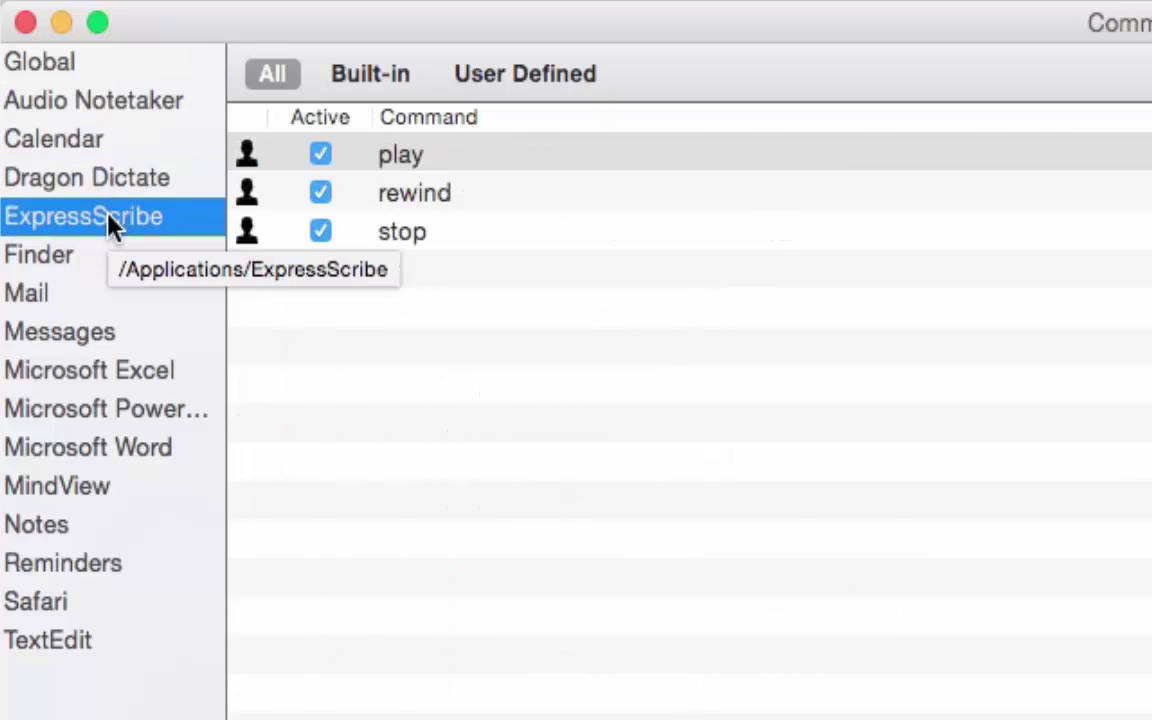
click(53, 259)
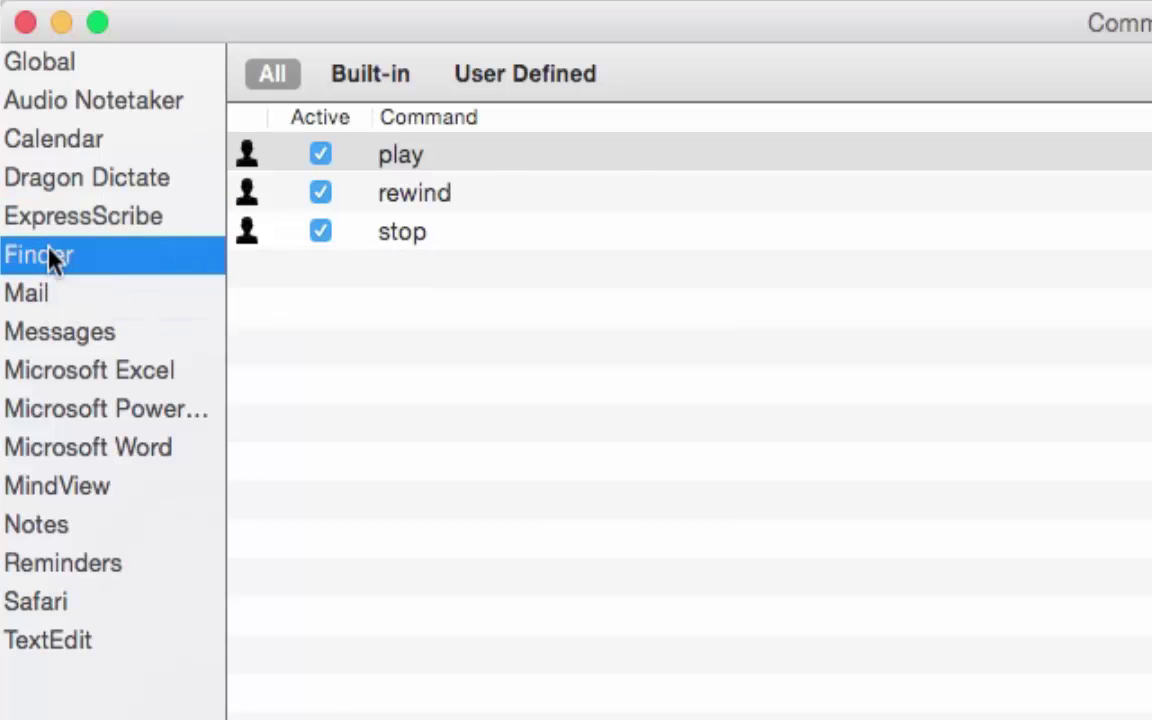
- Add a new command to the Microsoft Word context and move the Dictate status window off the command's settings
click(95, 452)
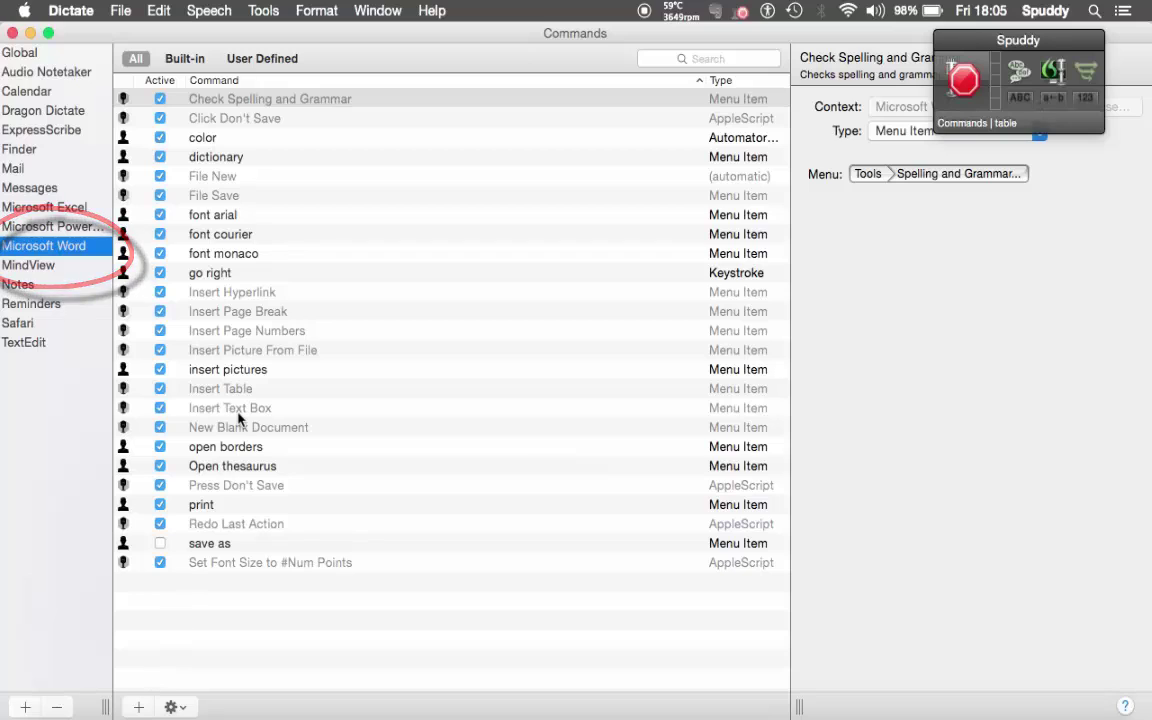
click(139, 707)
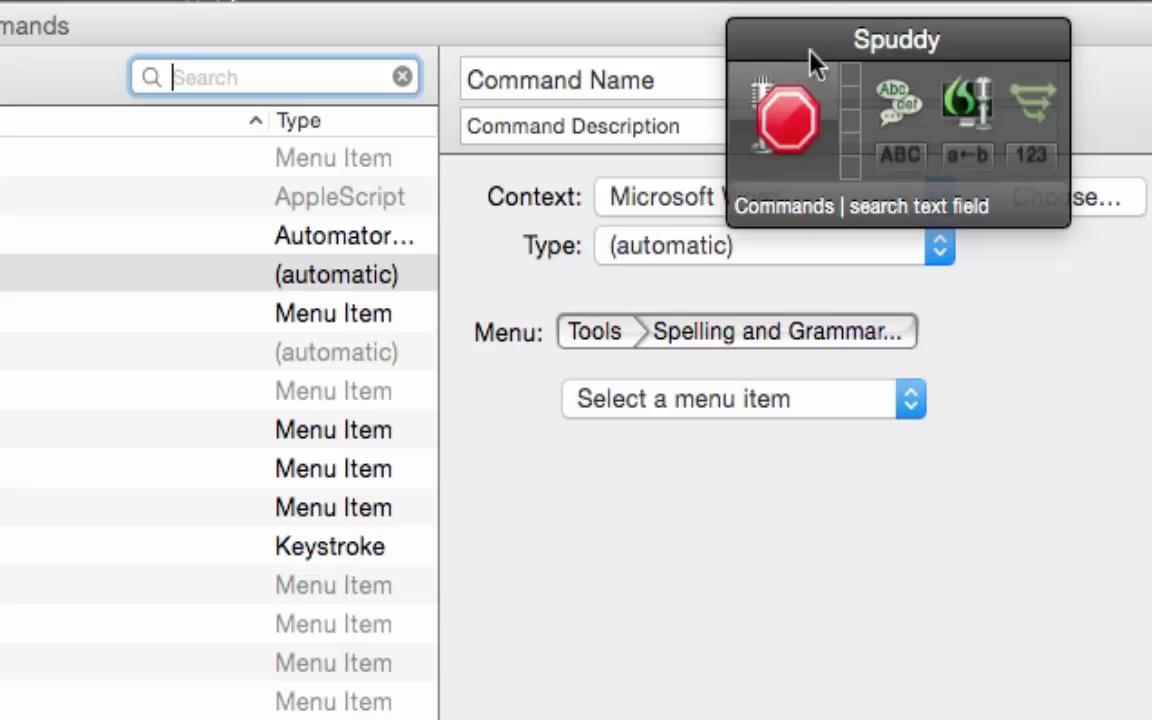
drag(815, 62, 809, 603)
- Name the new Microsoft Word command "Word count"
click(681, 85)
drag(656, 85, 260, 95)
key(BackSpace)
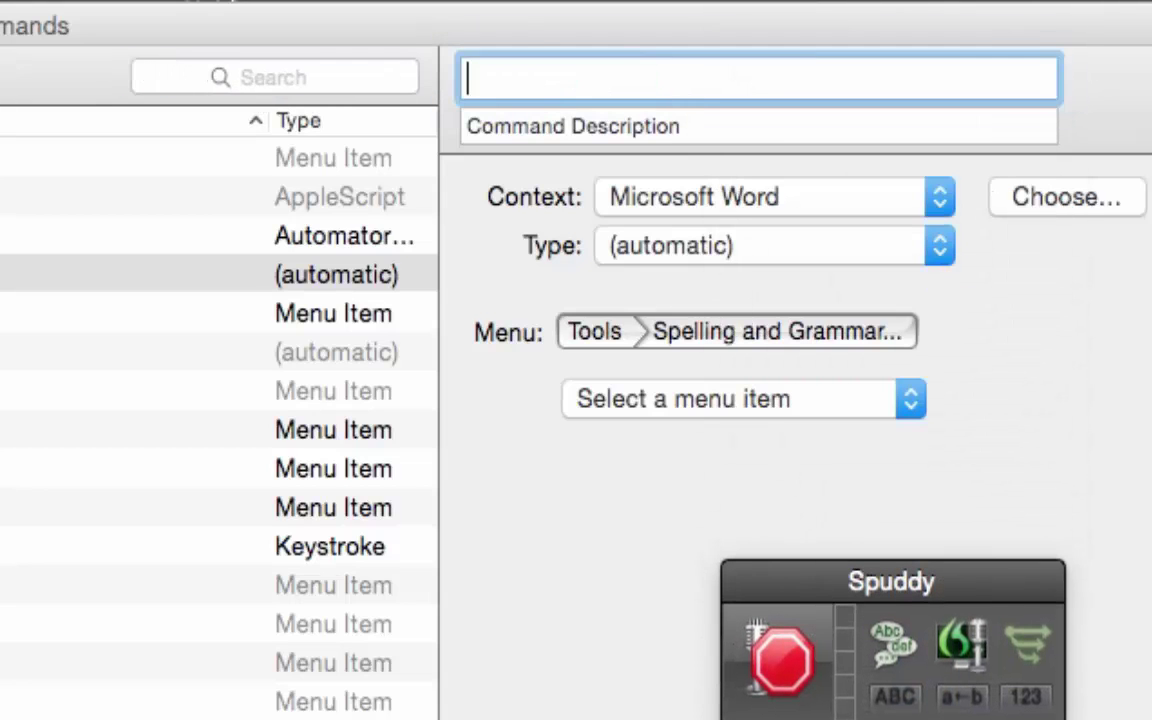
text(Wo)
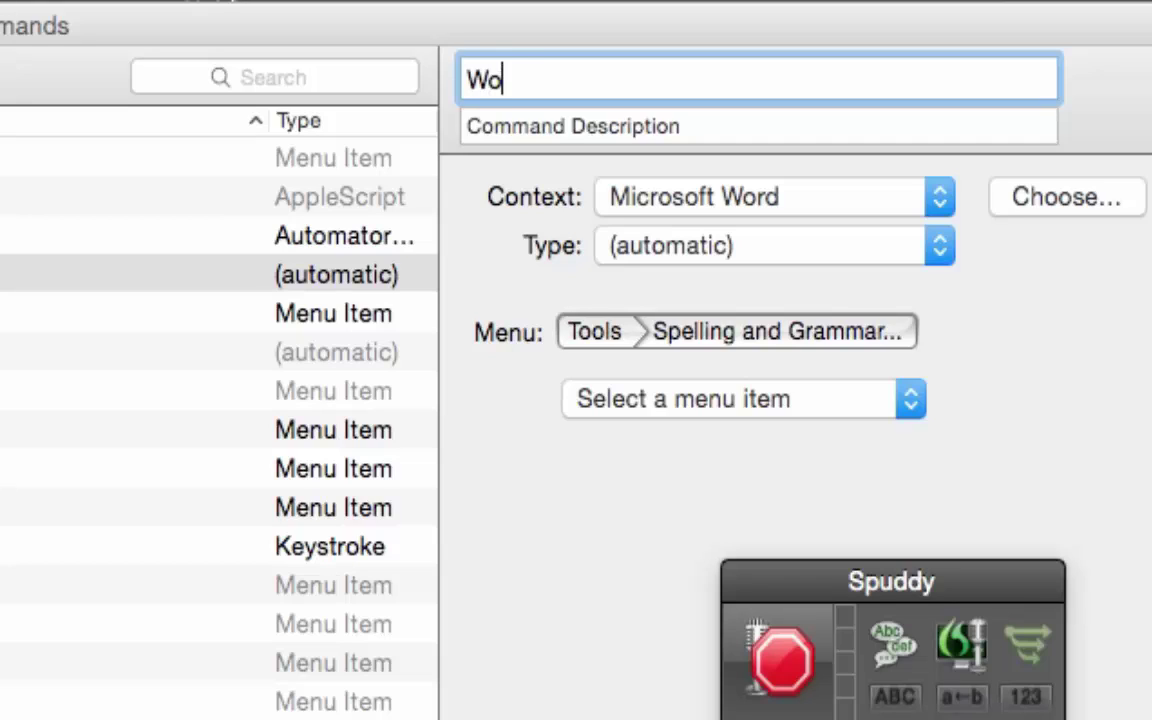
text(rd count)
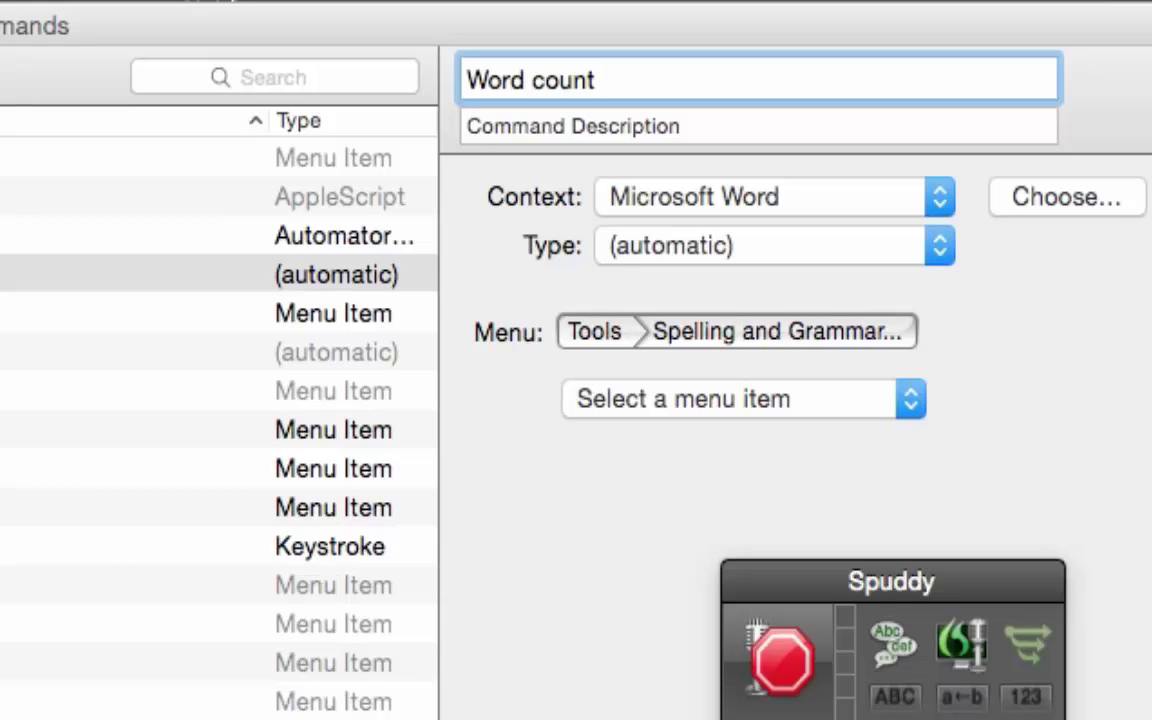
- Make the "Word count" command a Menu Item command that runs Word's Tools > Word Count, and save it
click(692, 121)
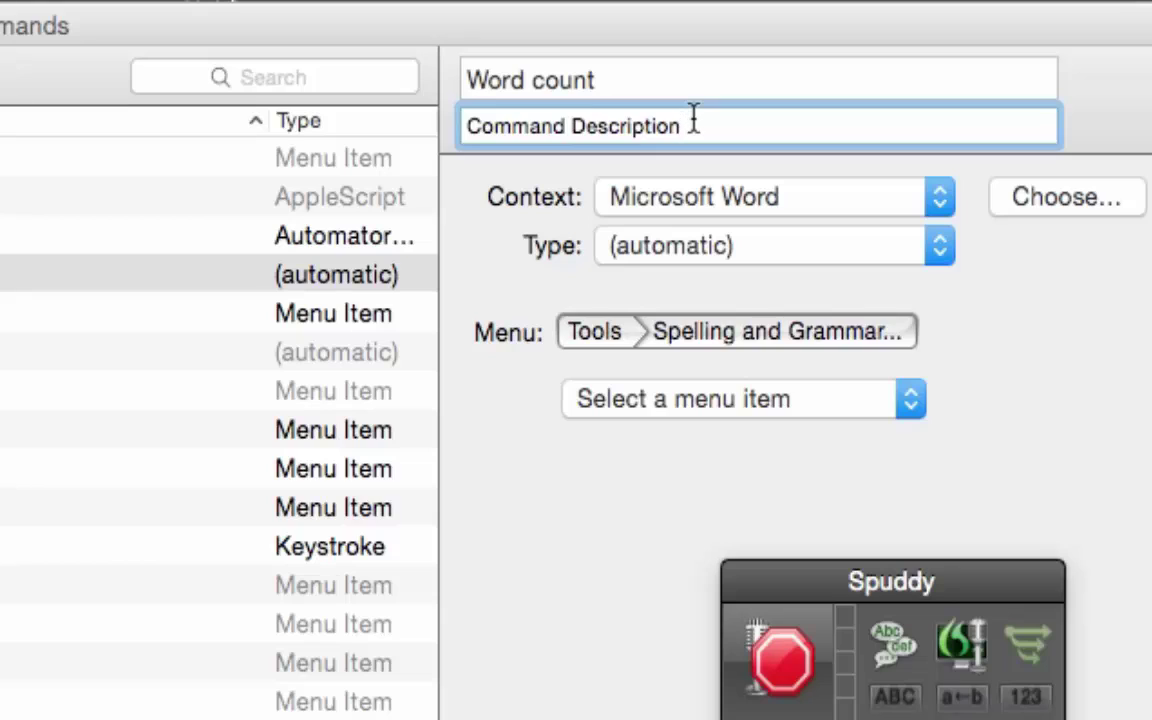
click(938, 249)
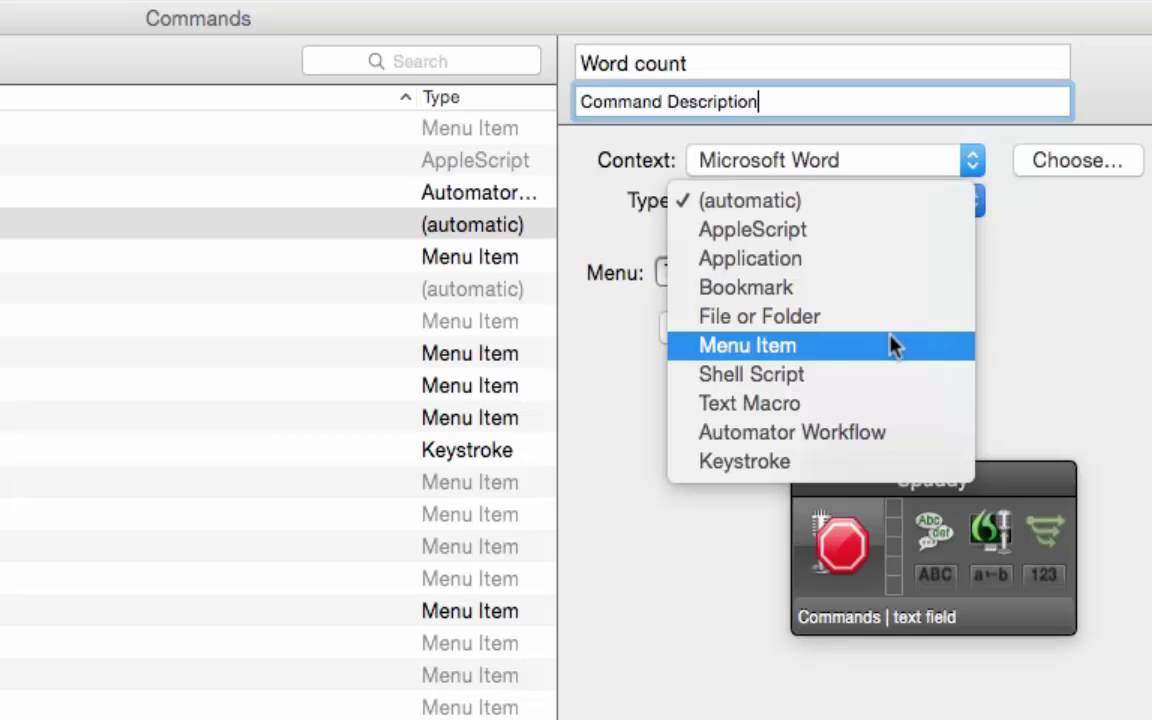
click(889, 348)
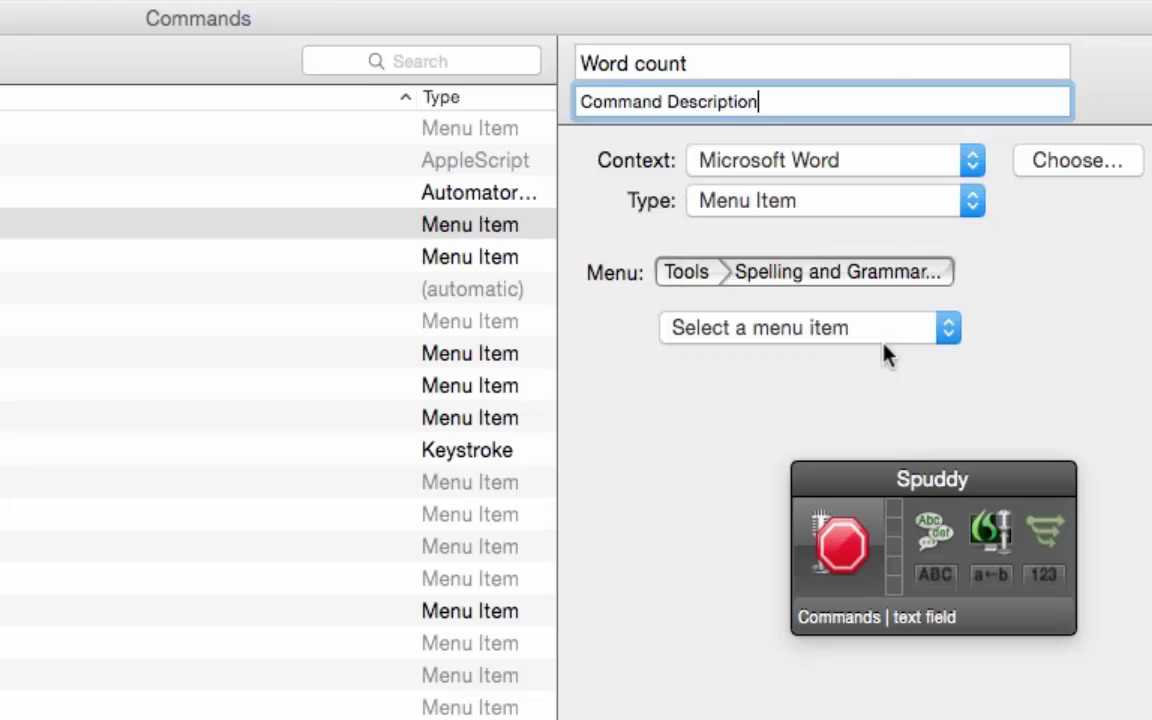
click(948, 330)
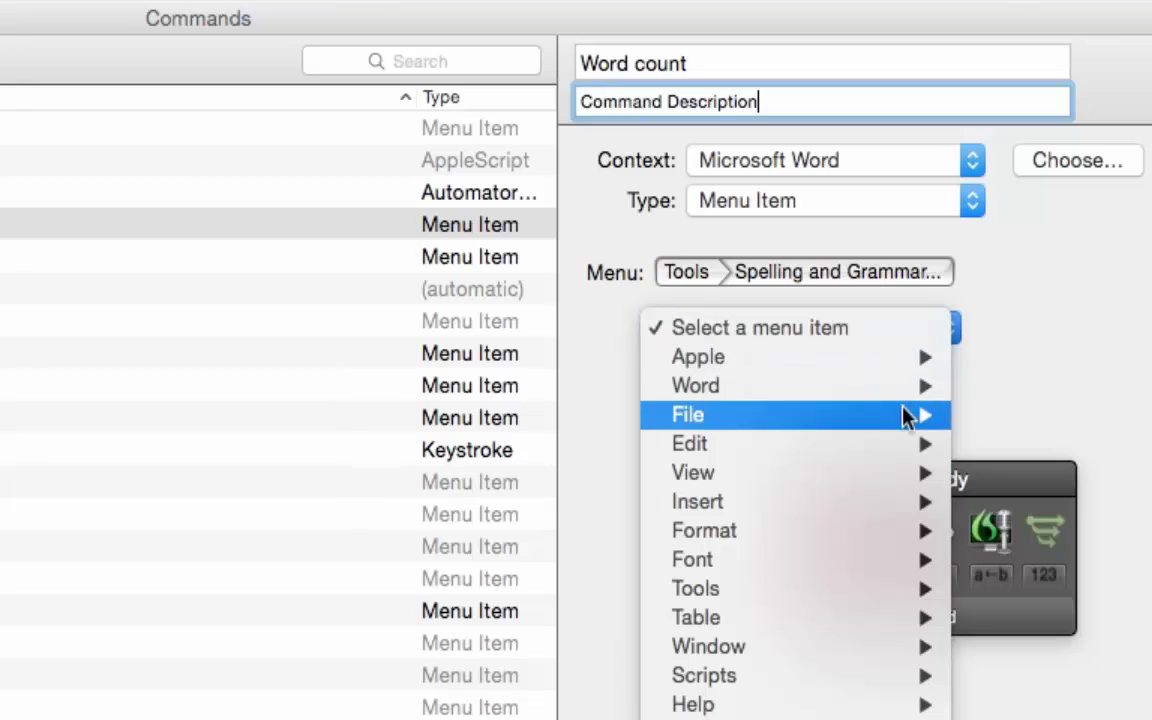
mouse_move(875, 596)
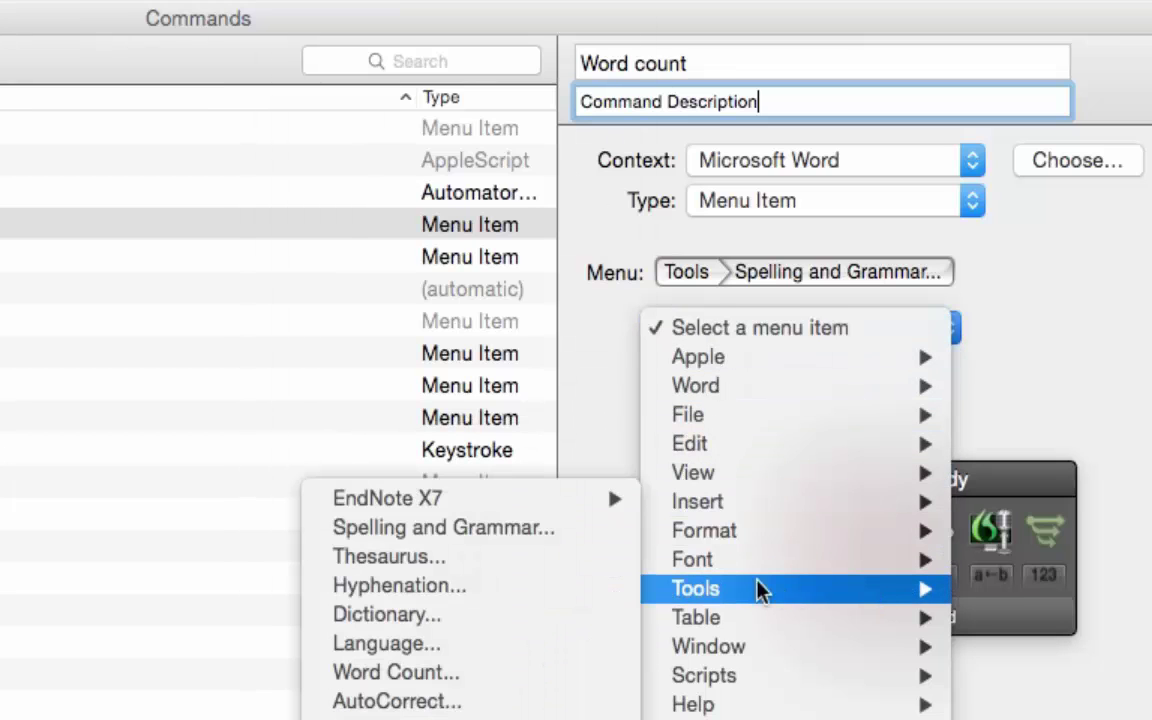
click(496, 686)
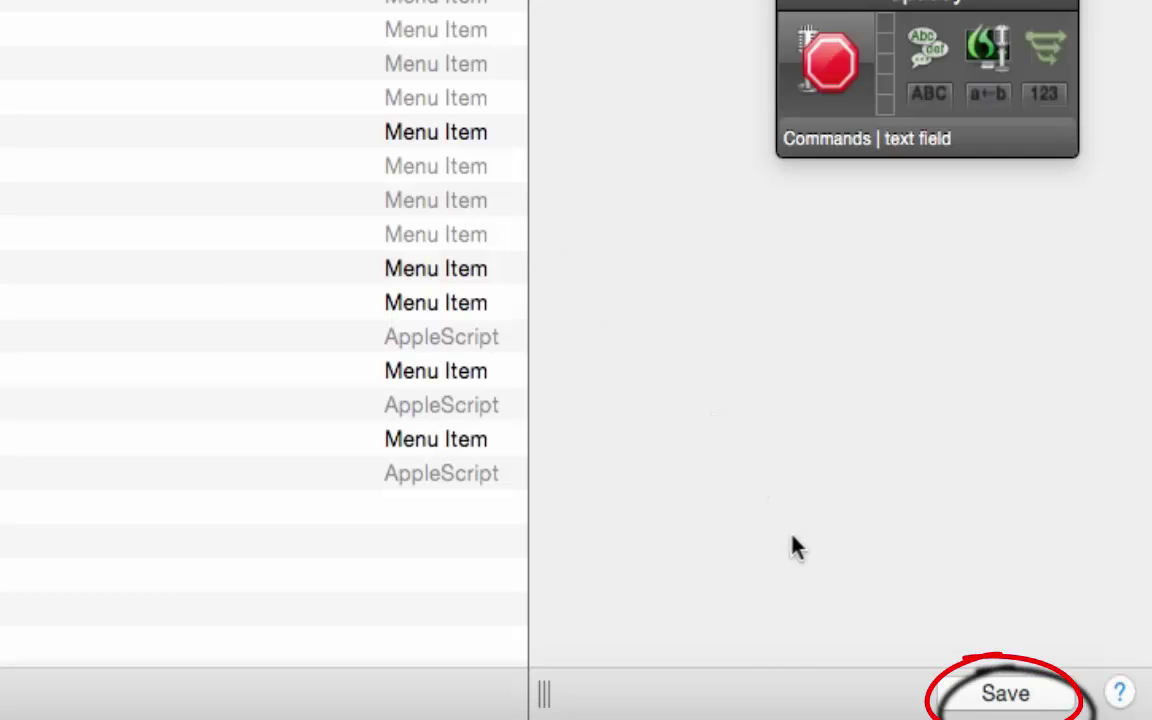
click(982, 694)
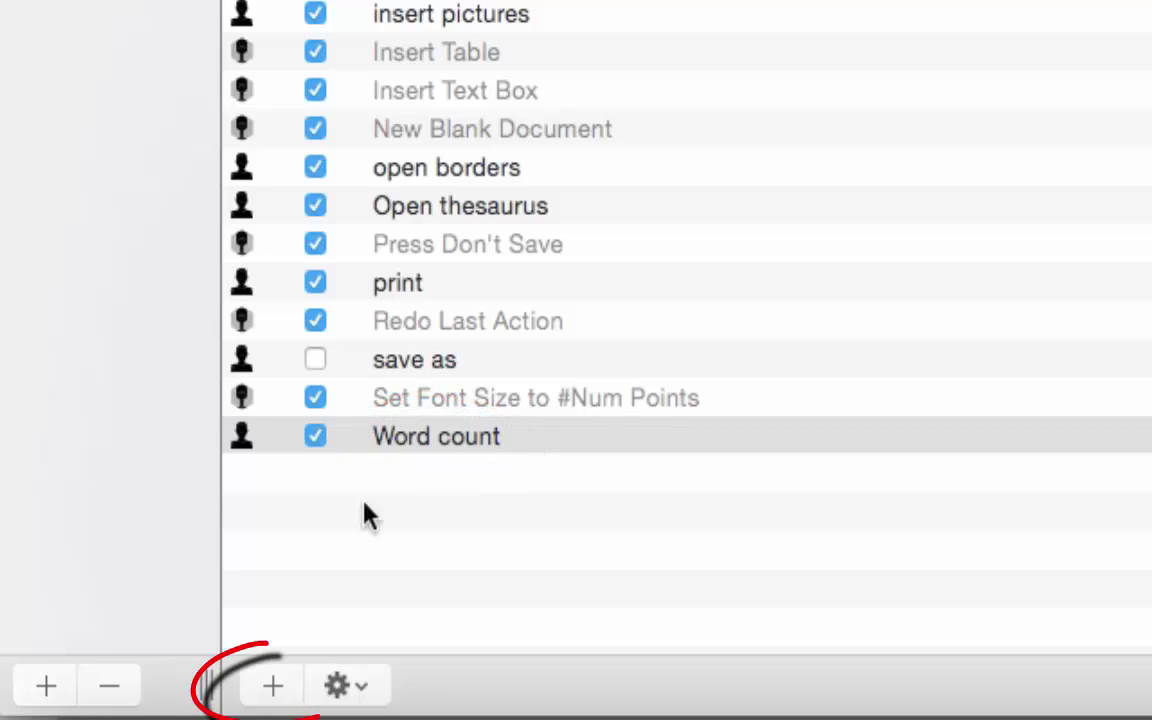
- Add another command to the Microsoft Word context and name it "Open refrences", keeping the default description
click(273, 687)
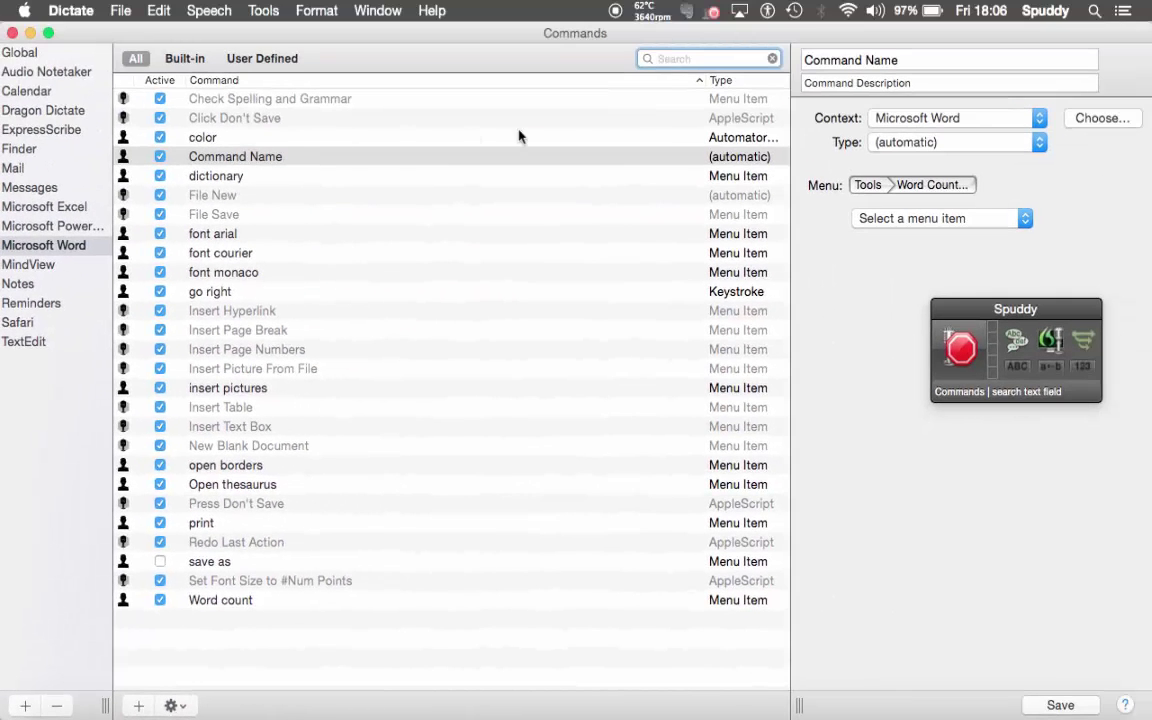
click(924, 60)
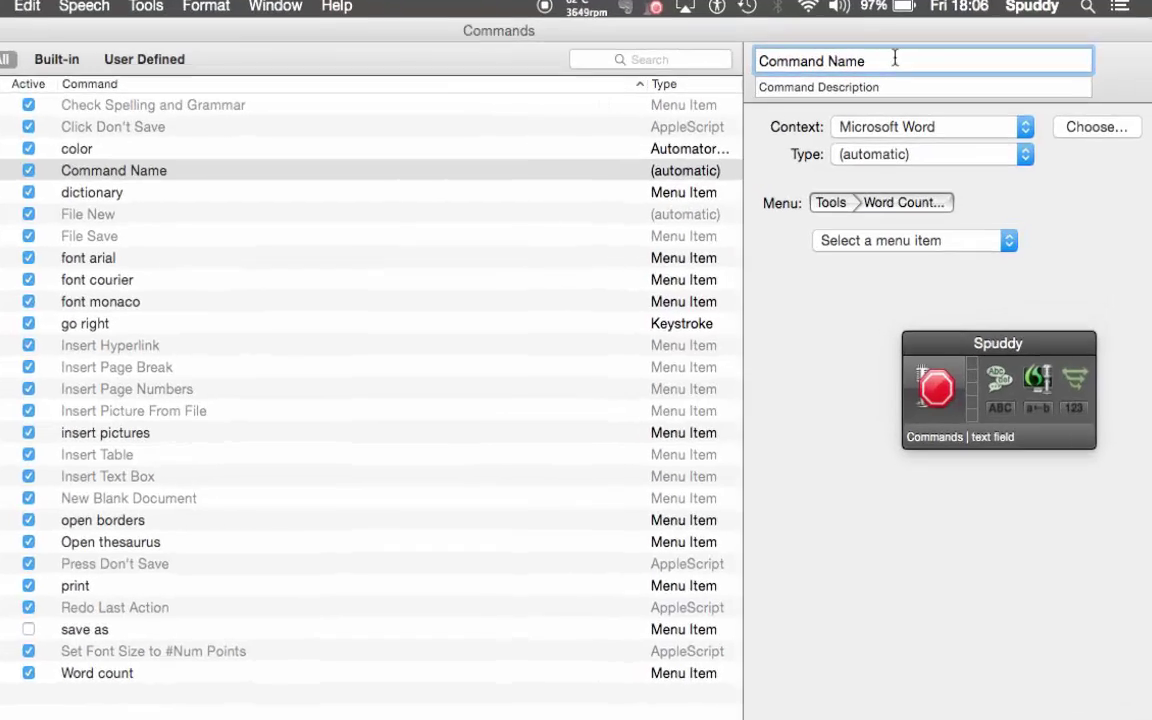
key(BackSpace)
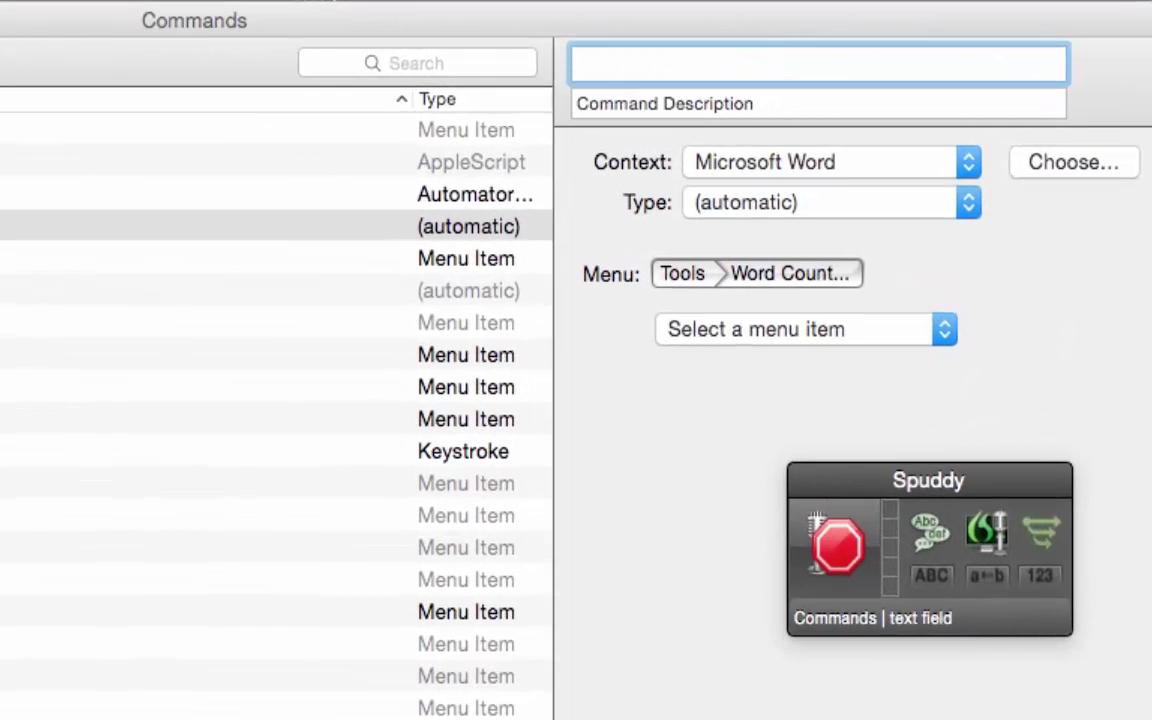
text(Open refrences)
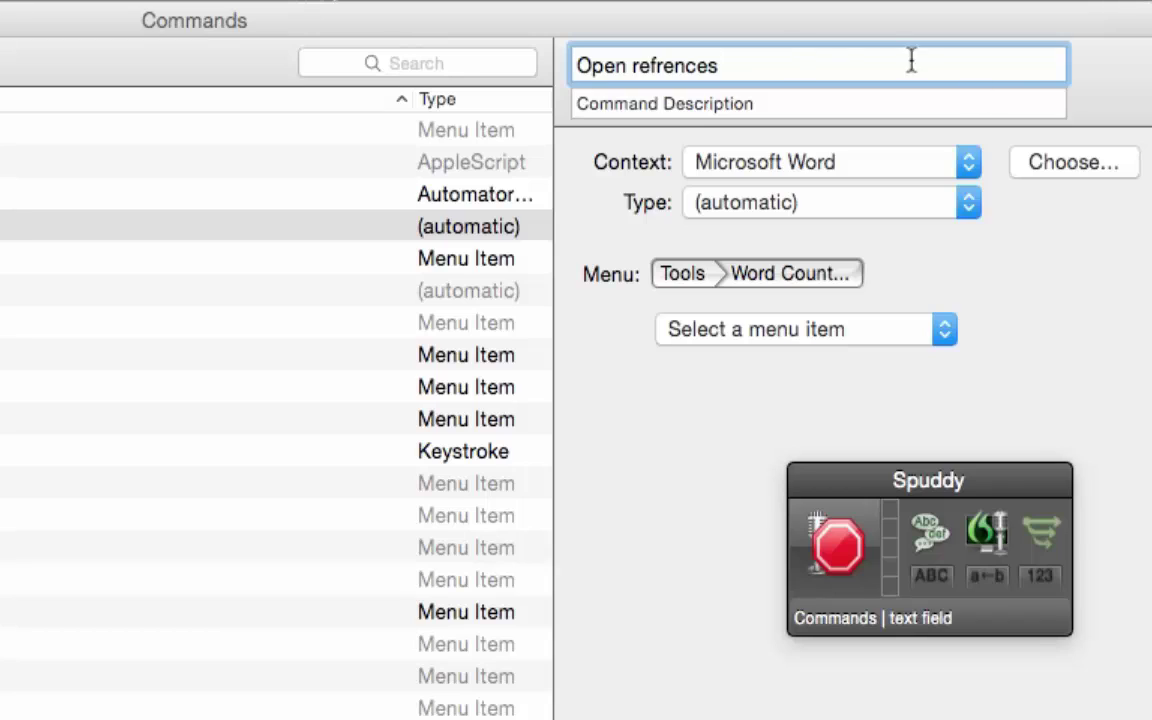
key(Tab)
click(757, 104)
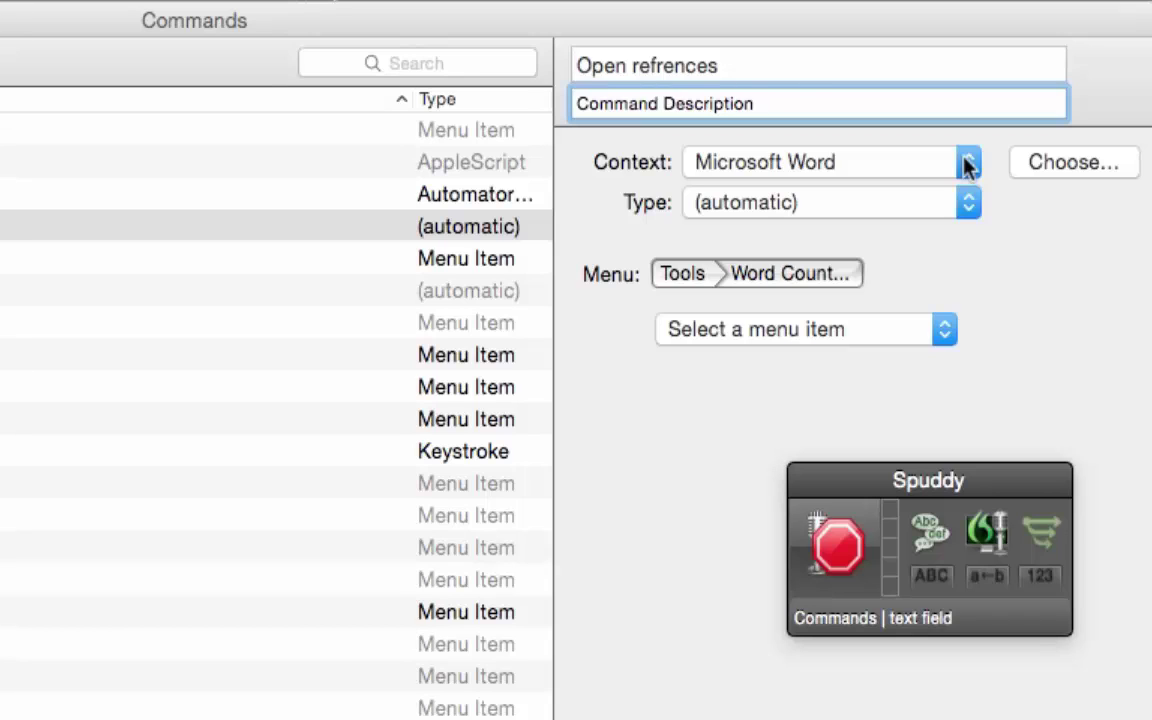
- Make the "Open refrences" command a Menu Item command that runs Word's View > Reference Tools, and save it
click(973, 210)
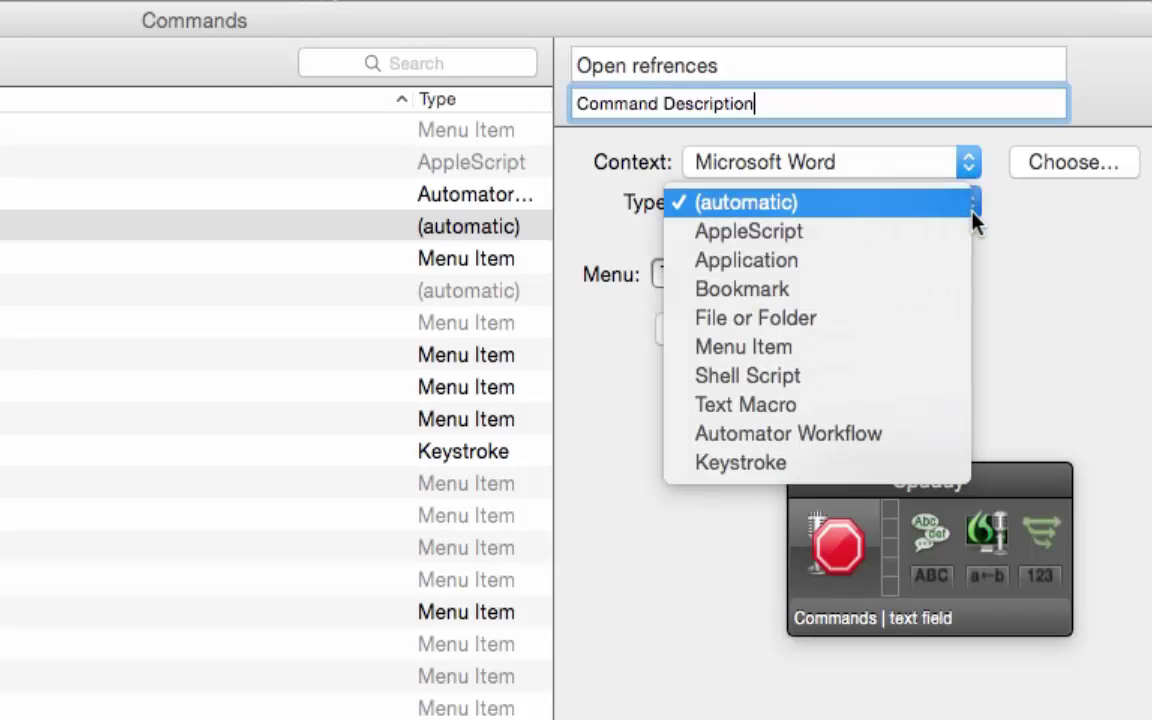
click(897, 345)
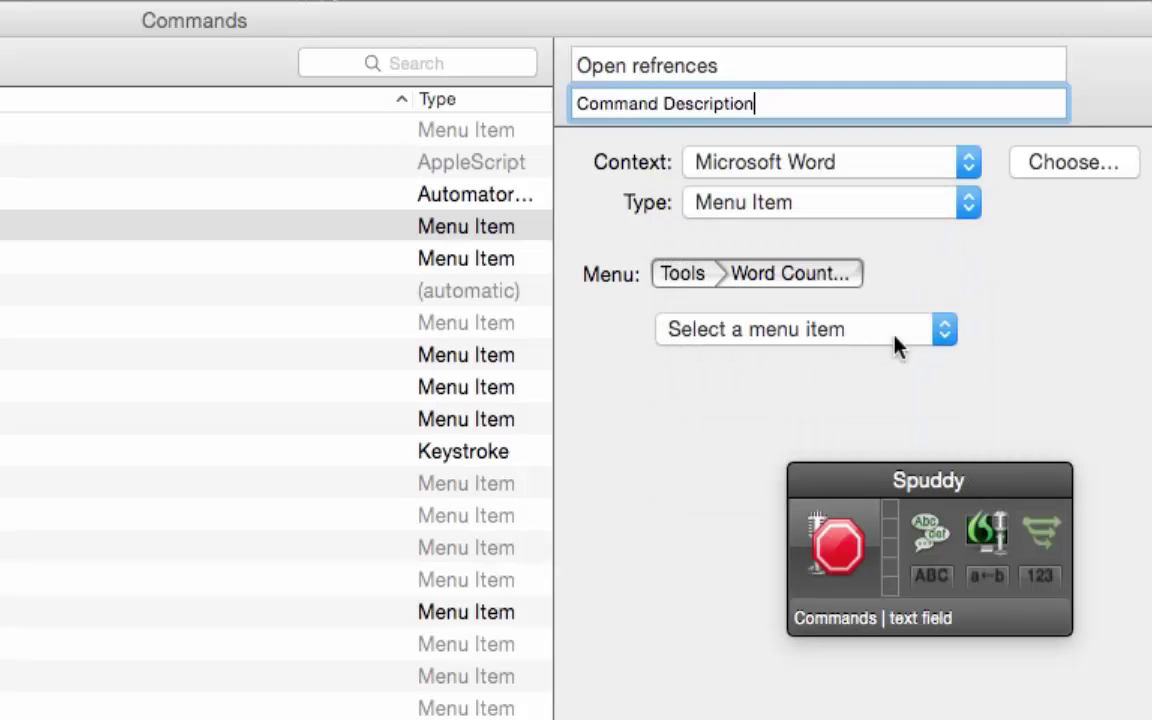
click(947, 338)
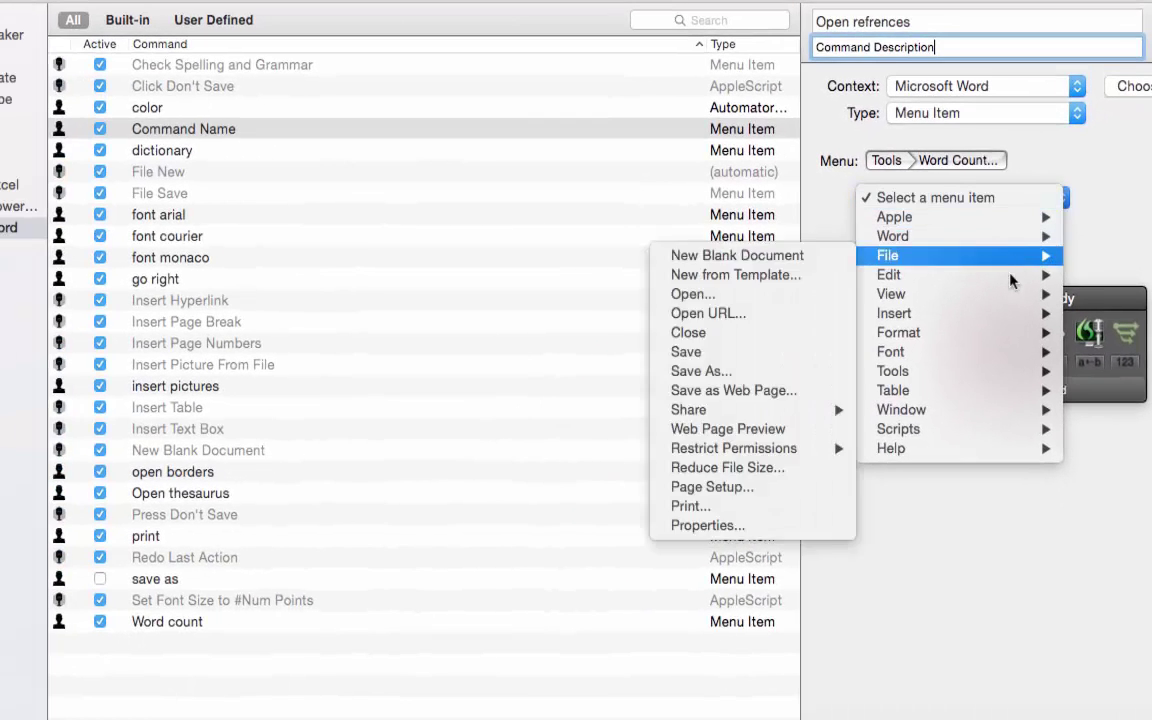
mouse_move(927, 398)
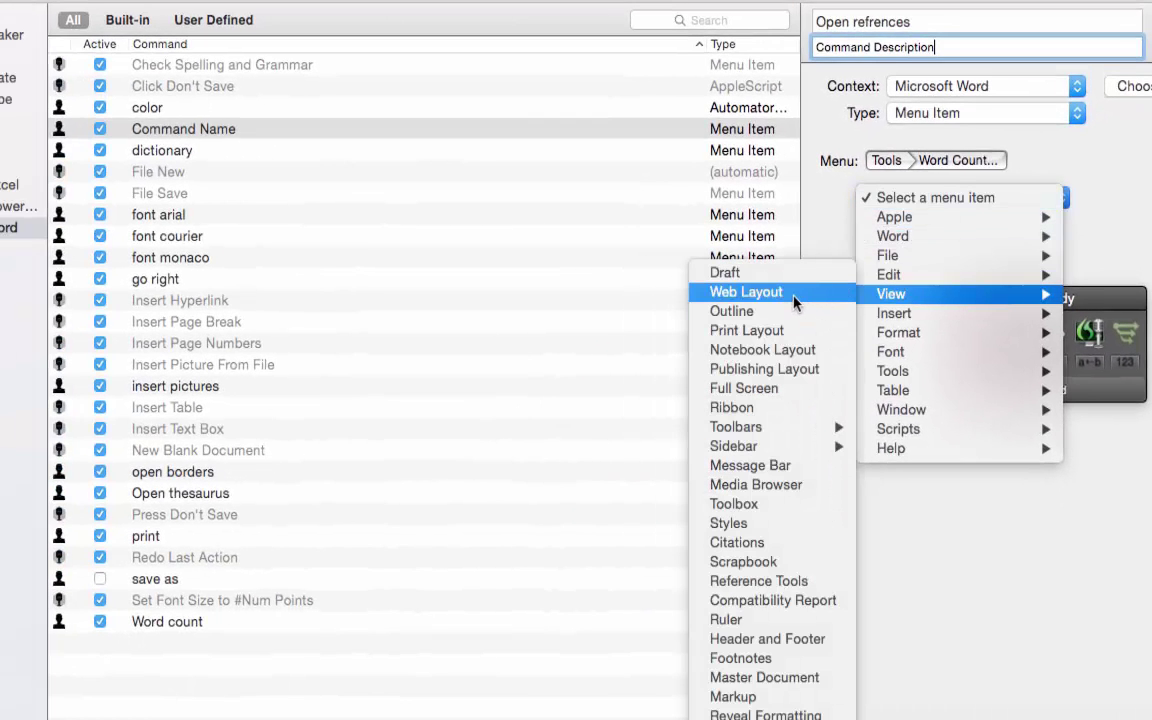
click(789, 583)
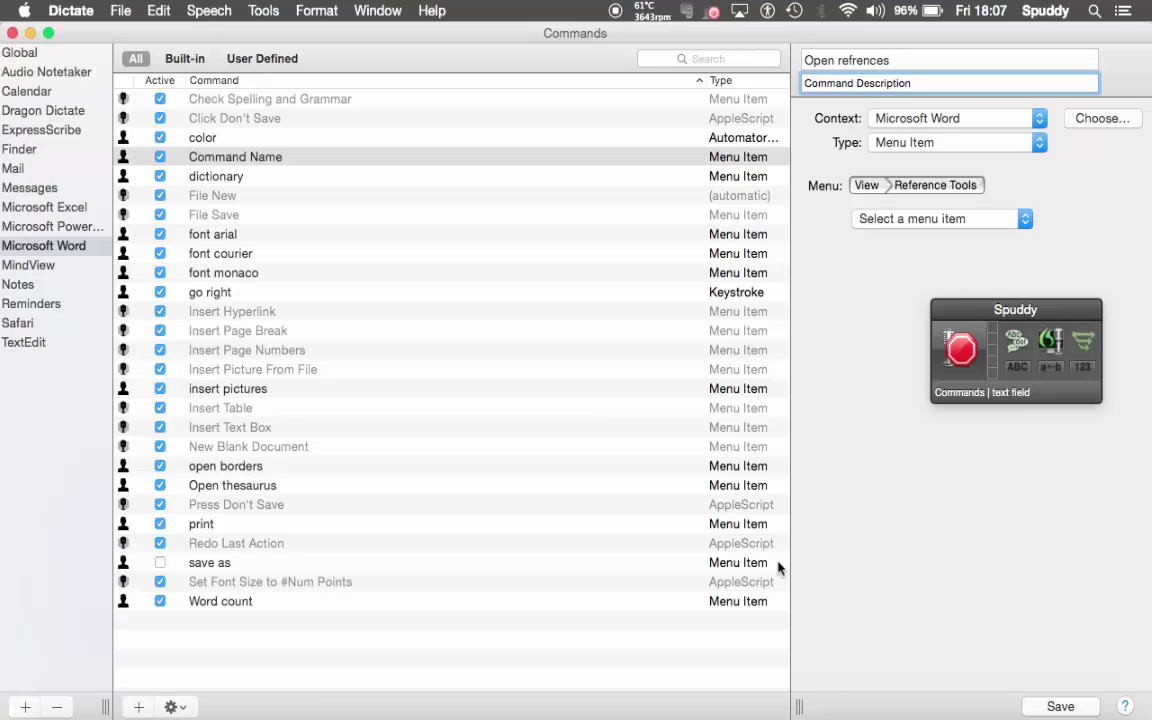
click(1051, 707)
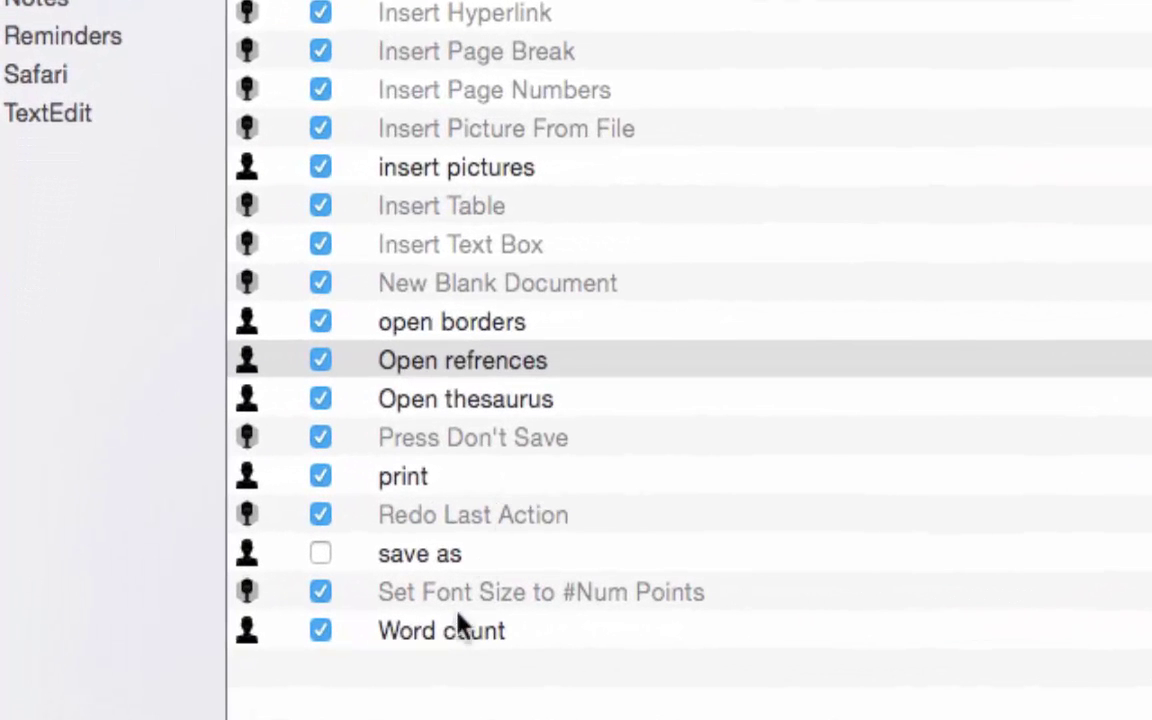
- Review the saved "Word count" and "Open refrences" commands in the Microsoft Word command list
click(238, 602)
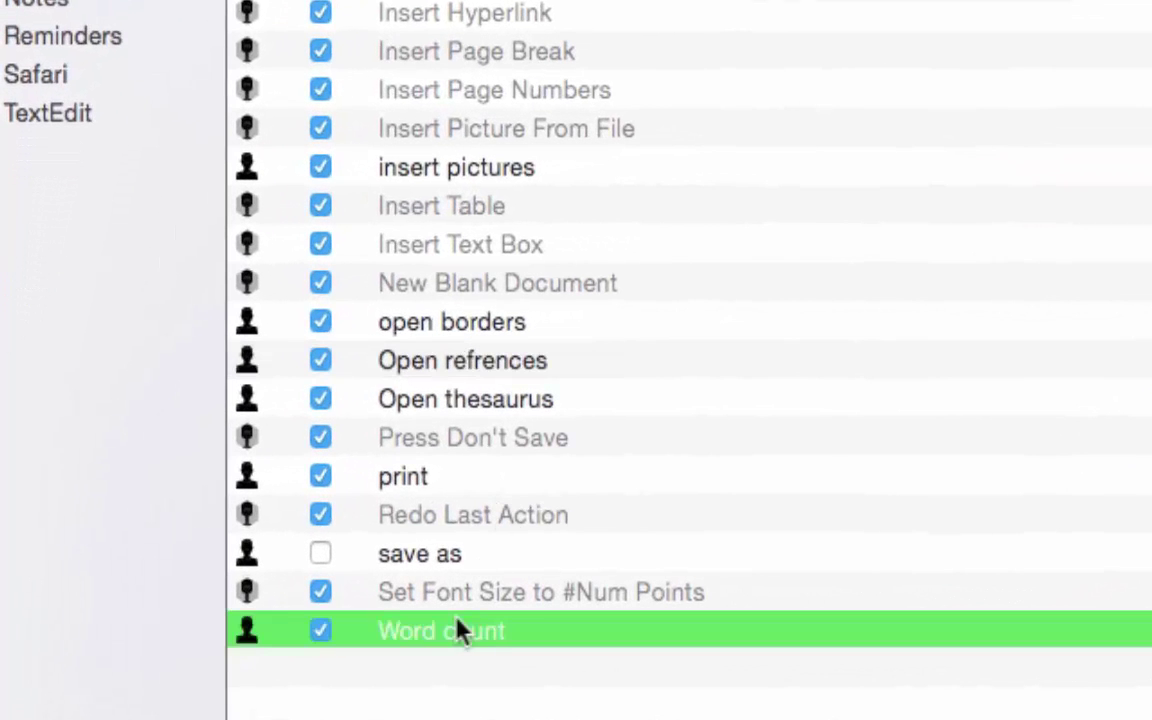
click(443, 374)
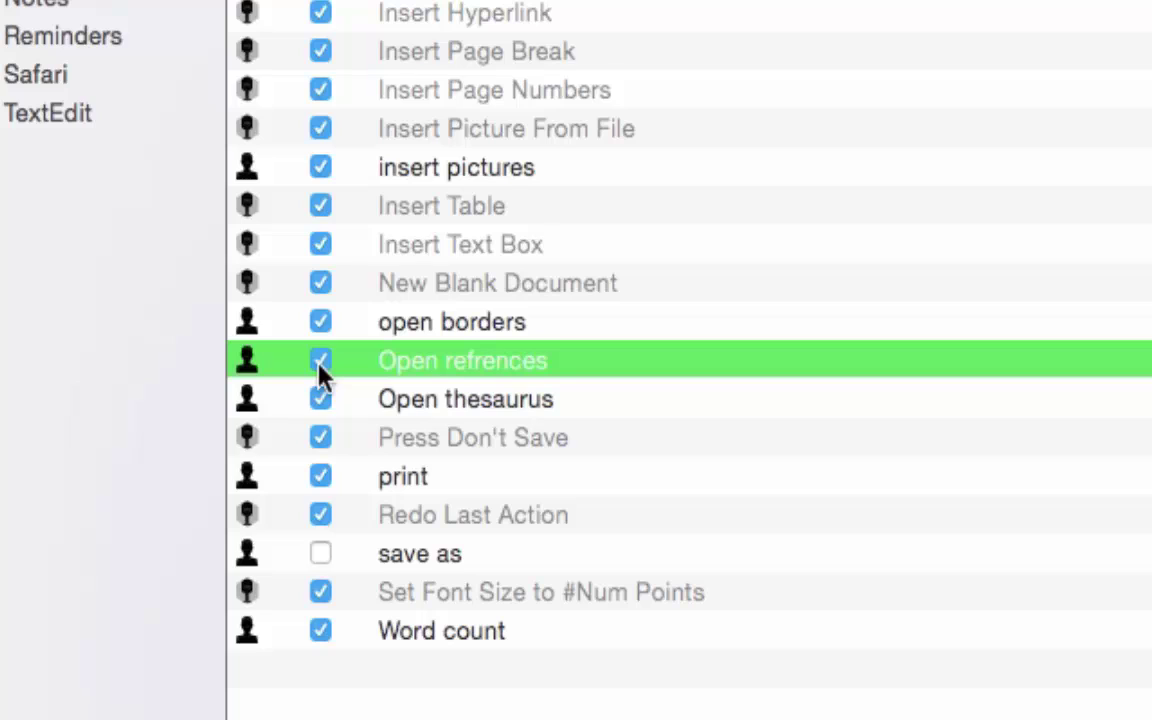
click(420, 632)
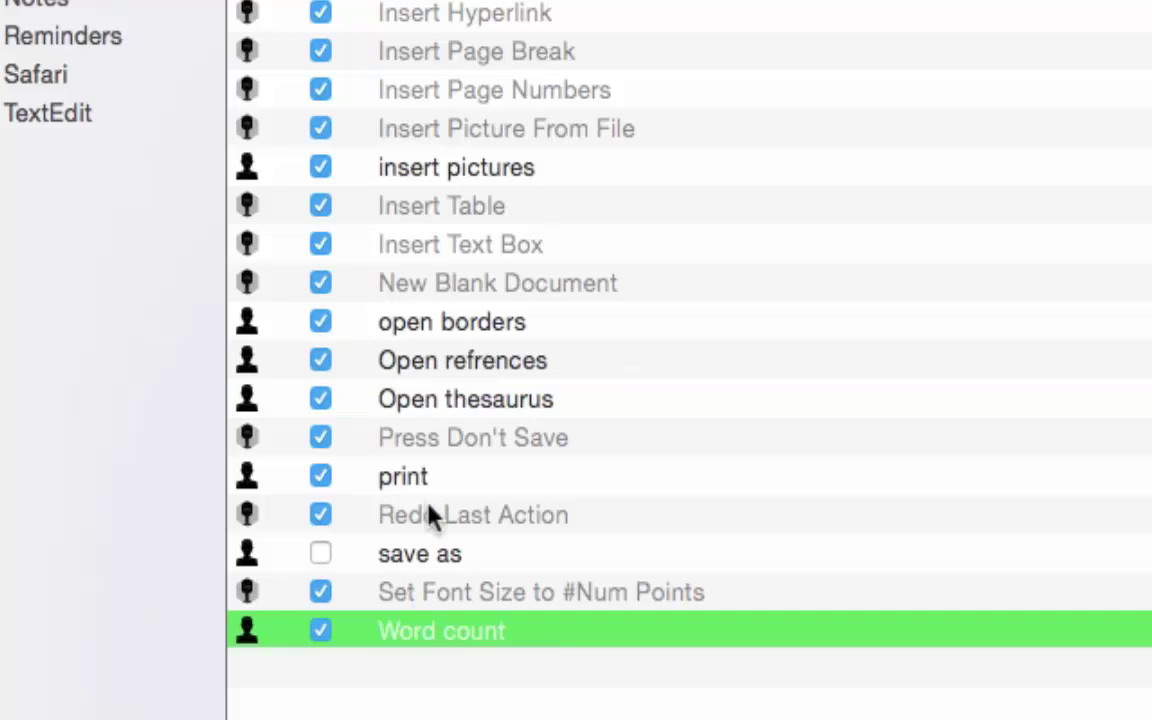
click(428, 374)
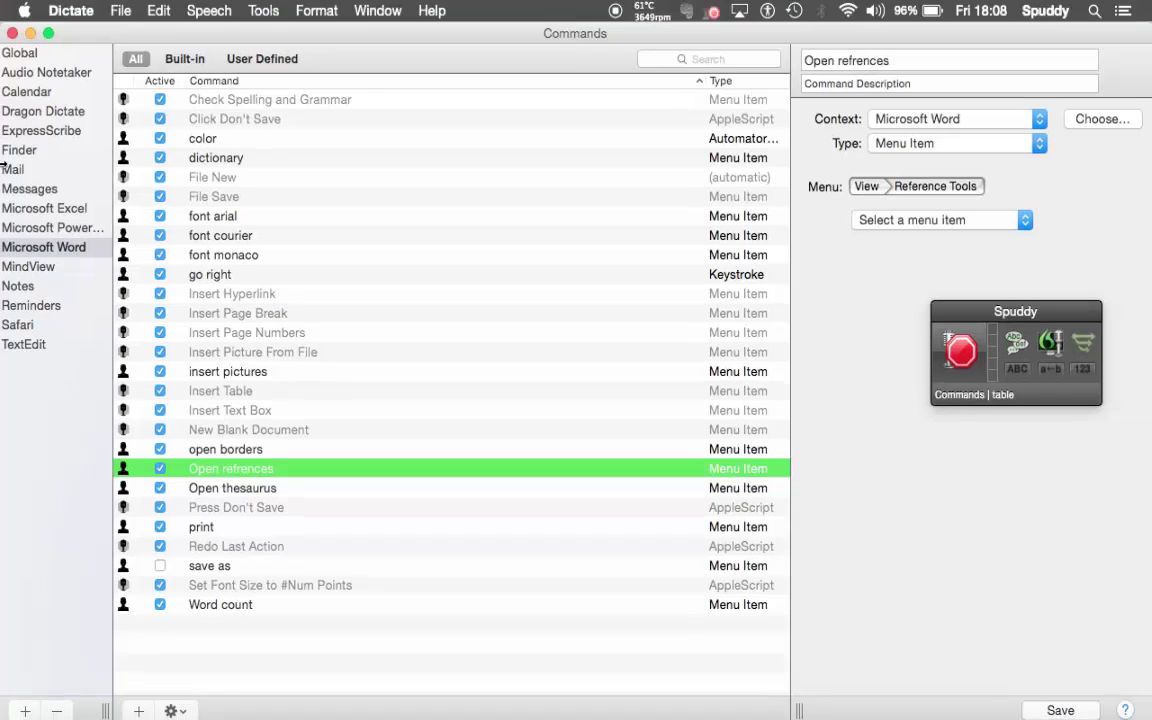
- Close the Commands window, switch to the blank Word document and move the Dictate status window clear of the page
click(12, 33)
click(690, 281)
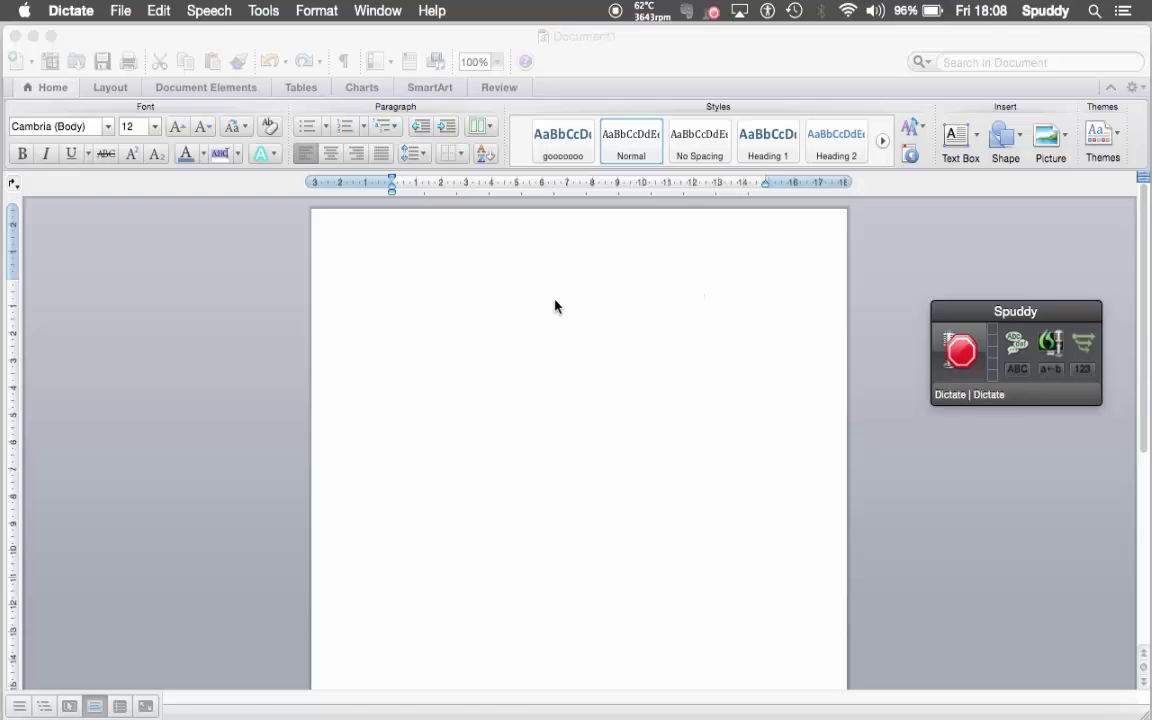
click(501, 301)
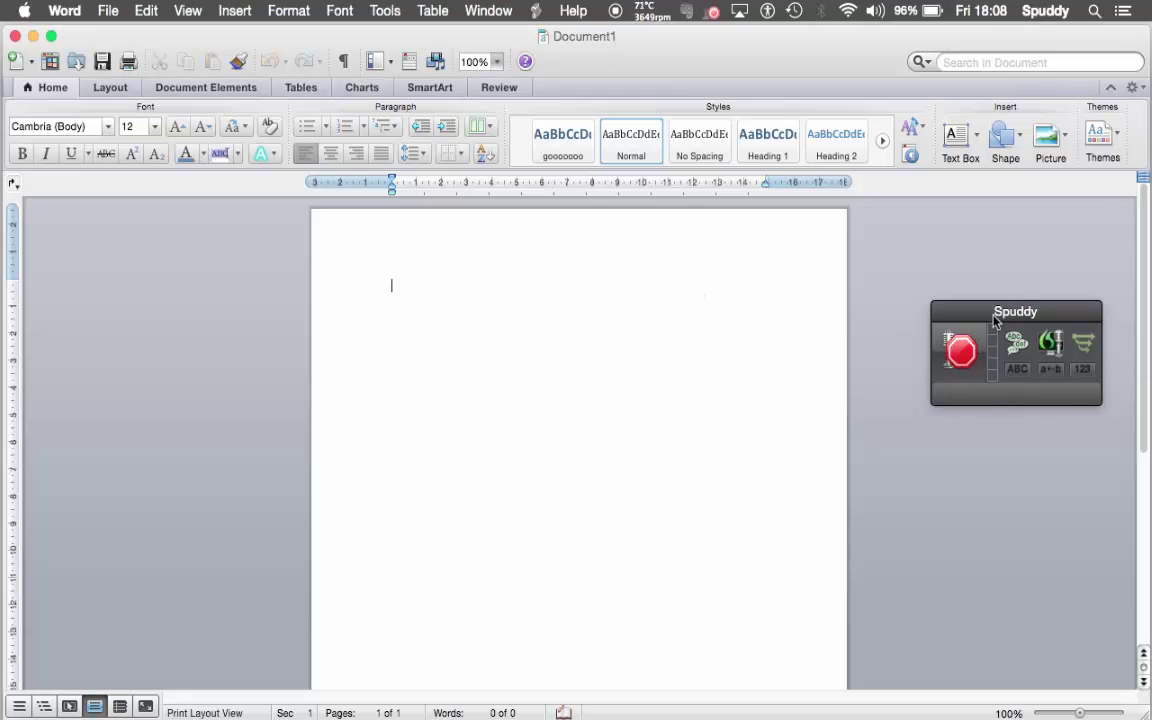
drag(970, 356, 963, 133)
- Test both new commands with the microphone on by opening Reference Tools and Word Count in Word, and close both
click(958, 130)
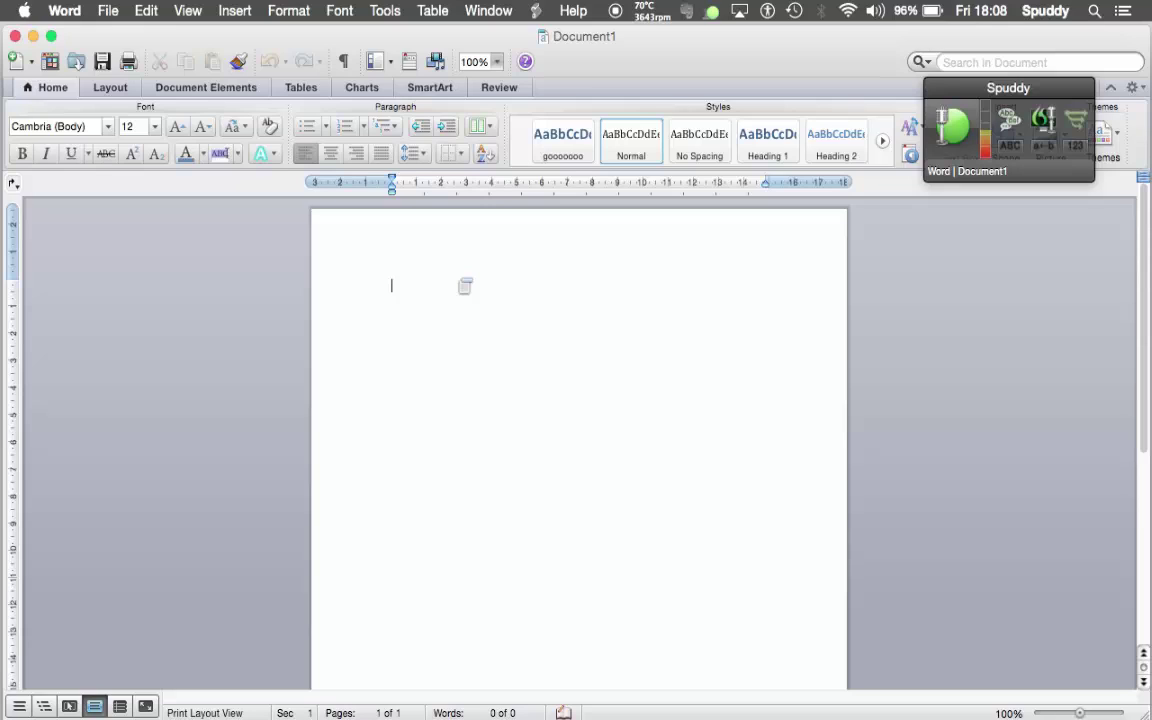
key(ctrl+alt+super+r)
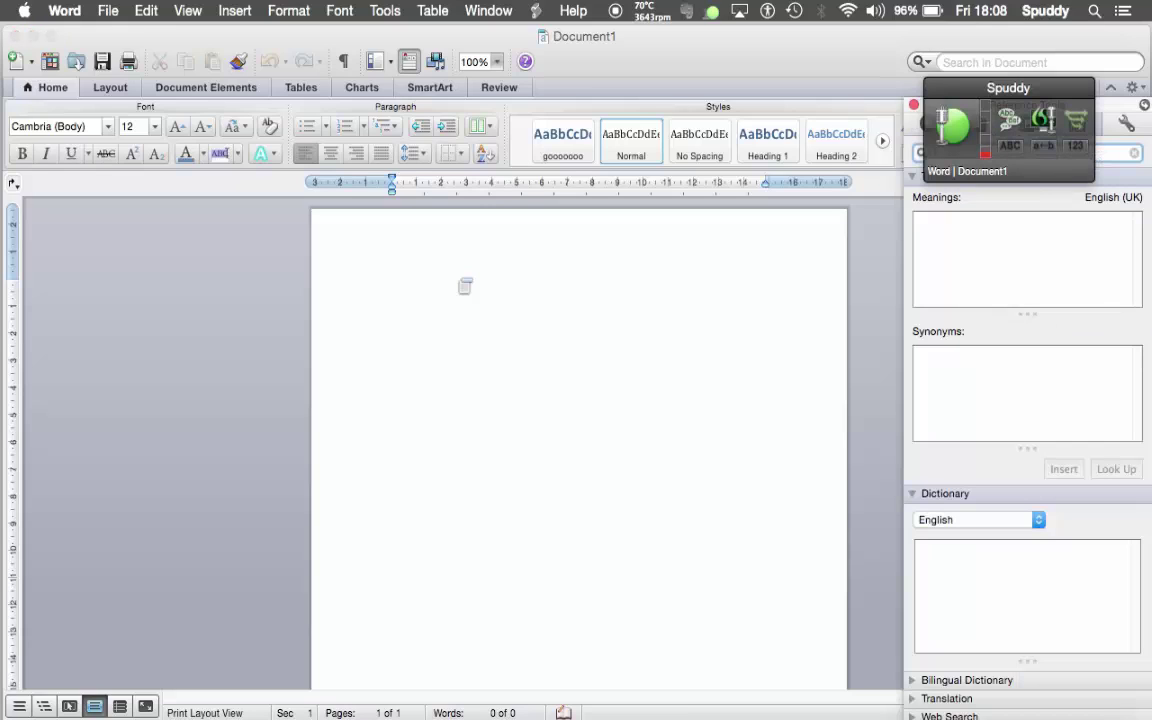
key(super+shift+g)
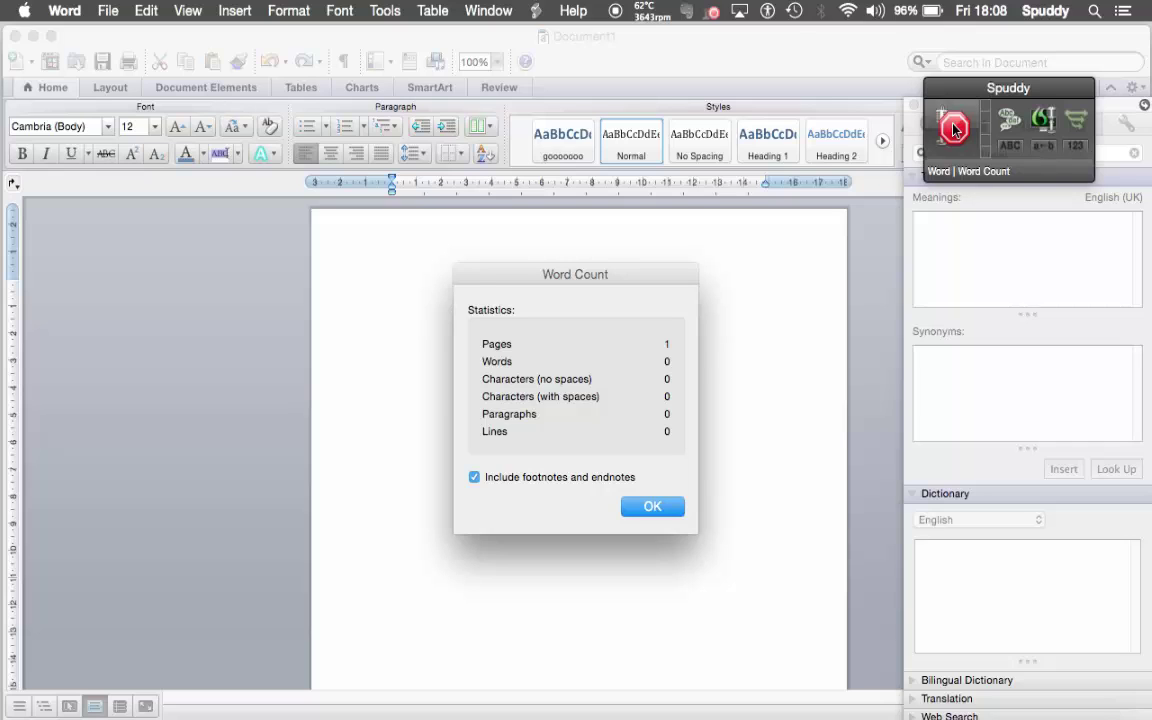
click(653, 507)
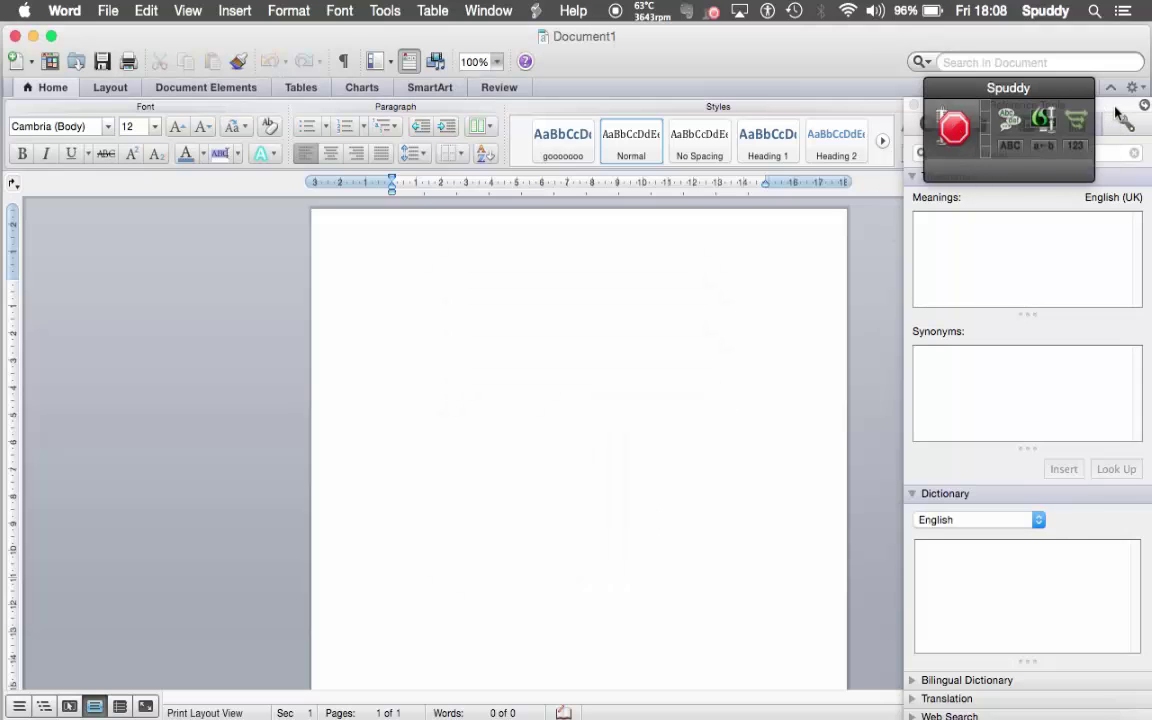
click(1013, 112)
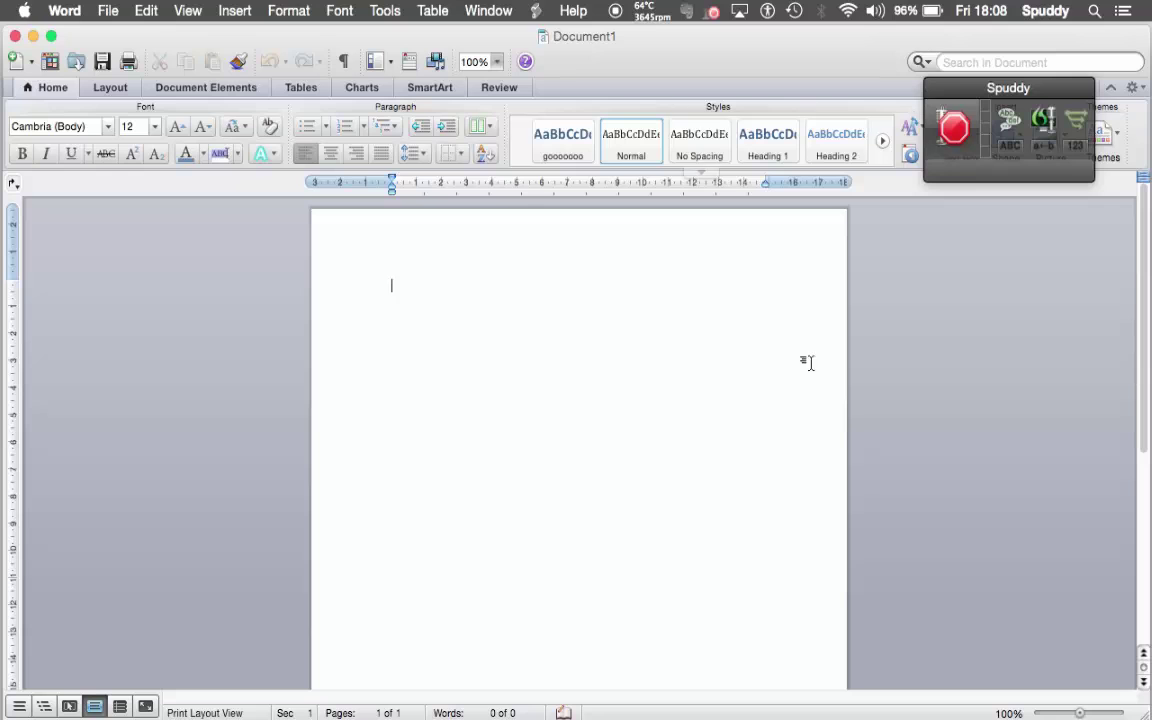
- Switch to EndNote X7 and examine which Groups and Tools functions could be used for voice commands
click(779, 676)
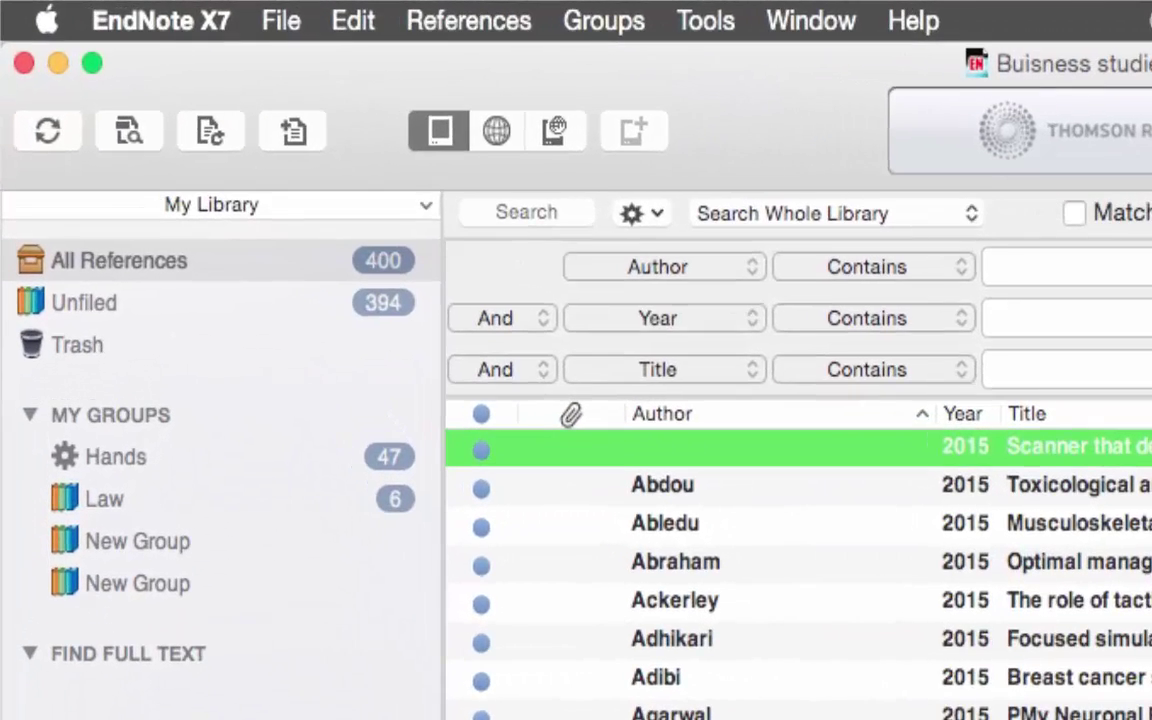
click(603, 22)
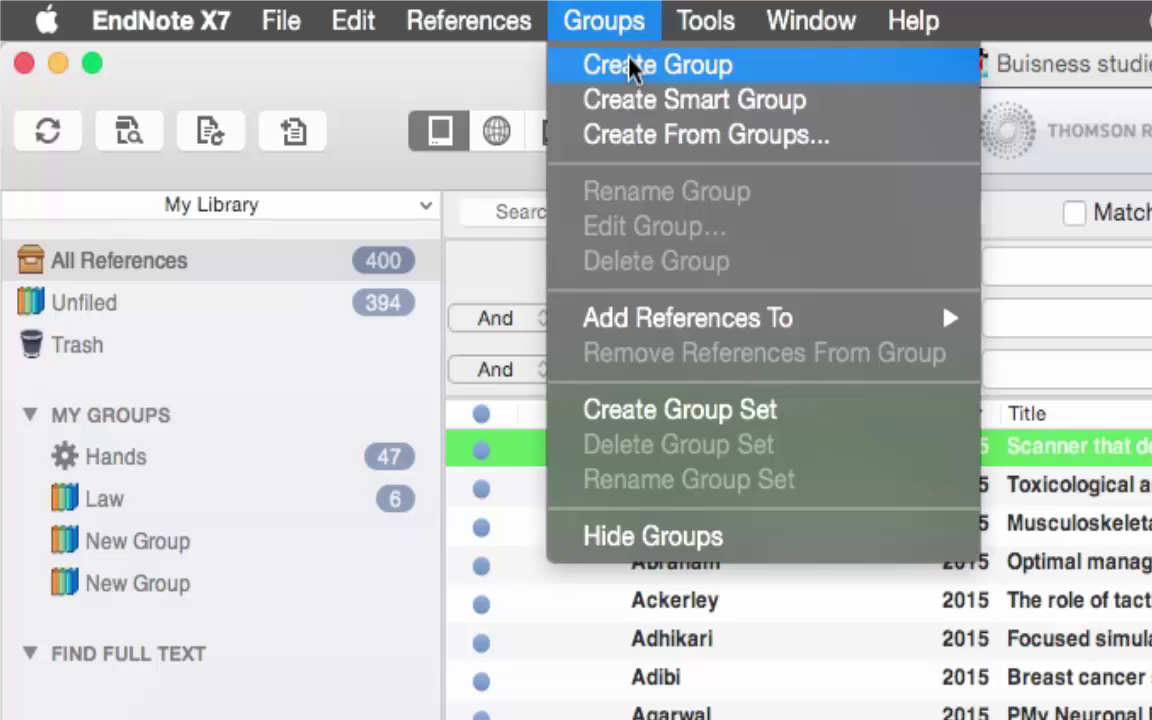
mouse_move(697, 25)
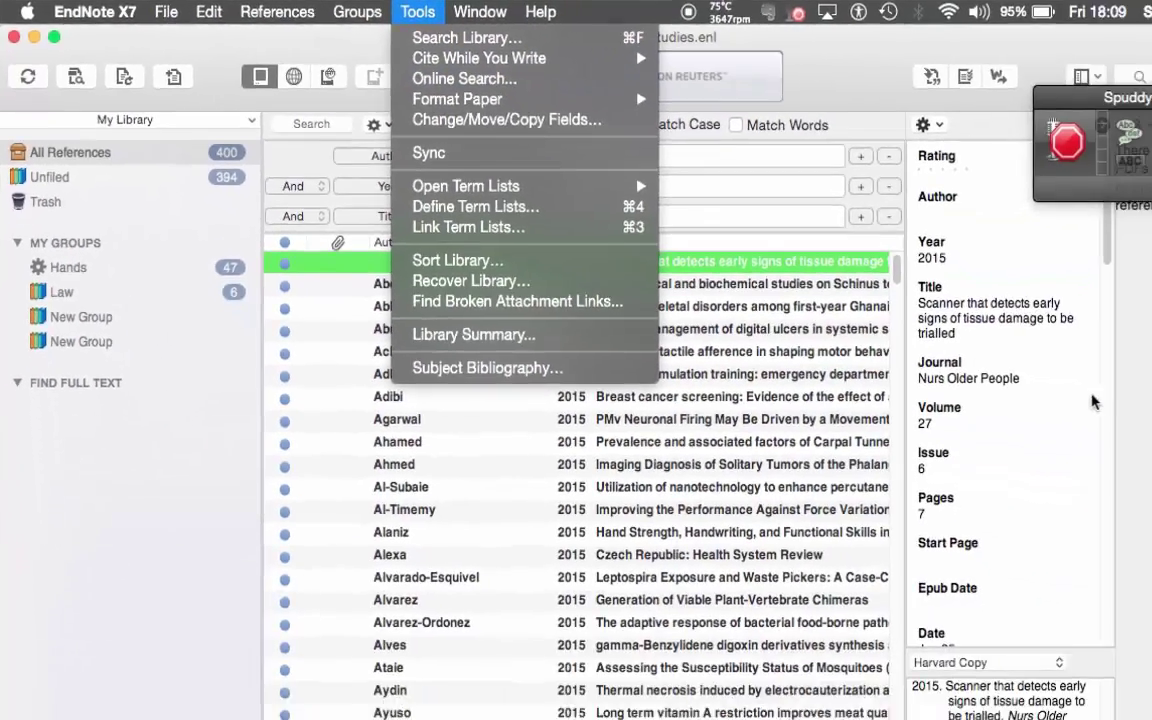
click(1012, 352)
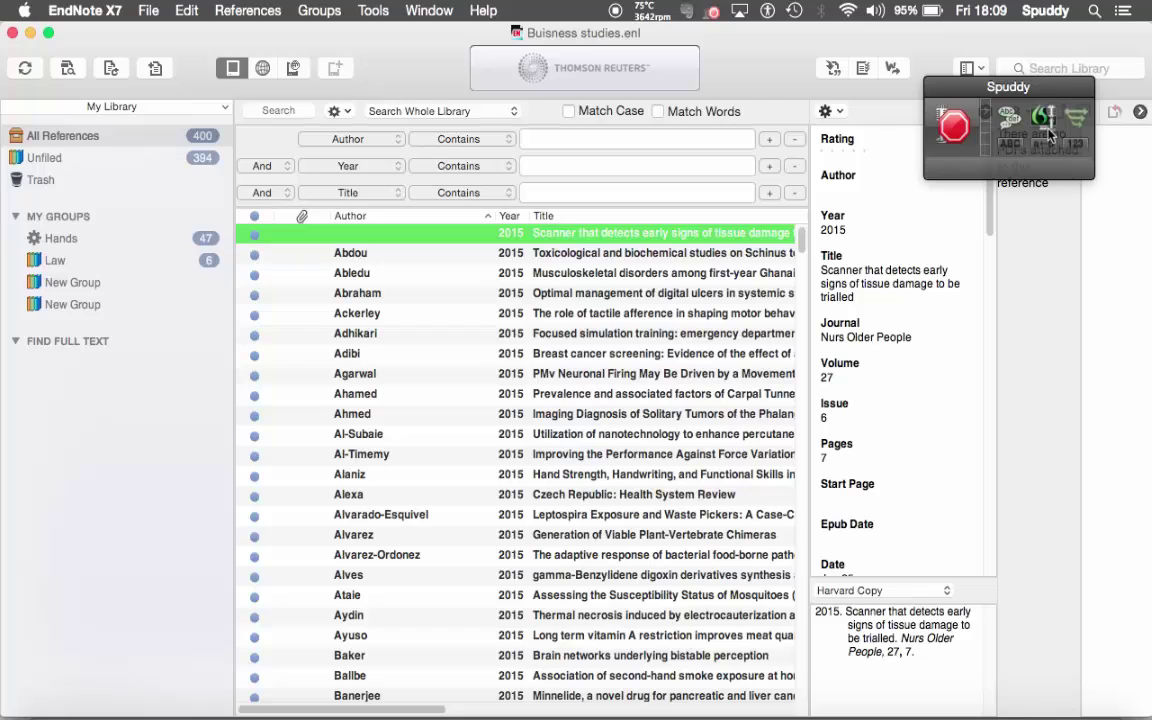
- Switch to Dragon Dictate and open its Commands window
click(932, 100)
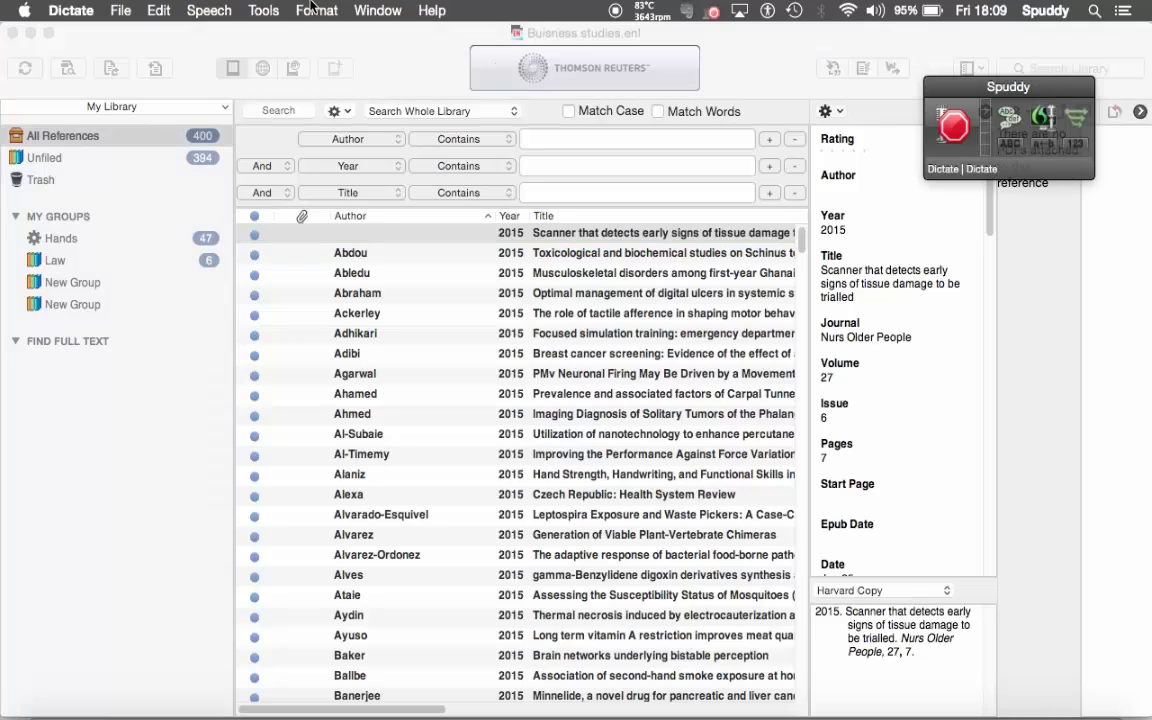
click(252, 12)
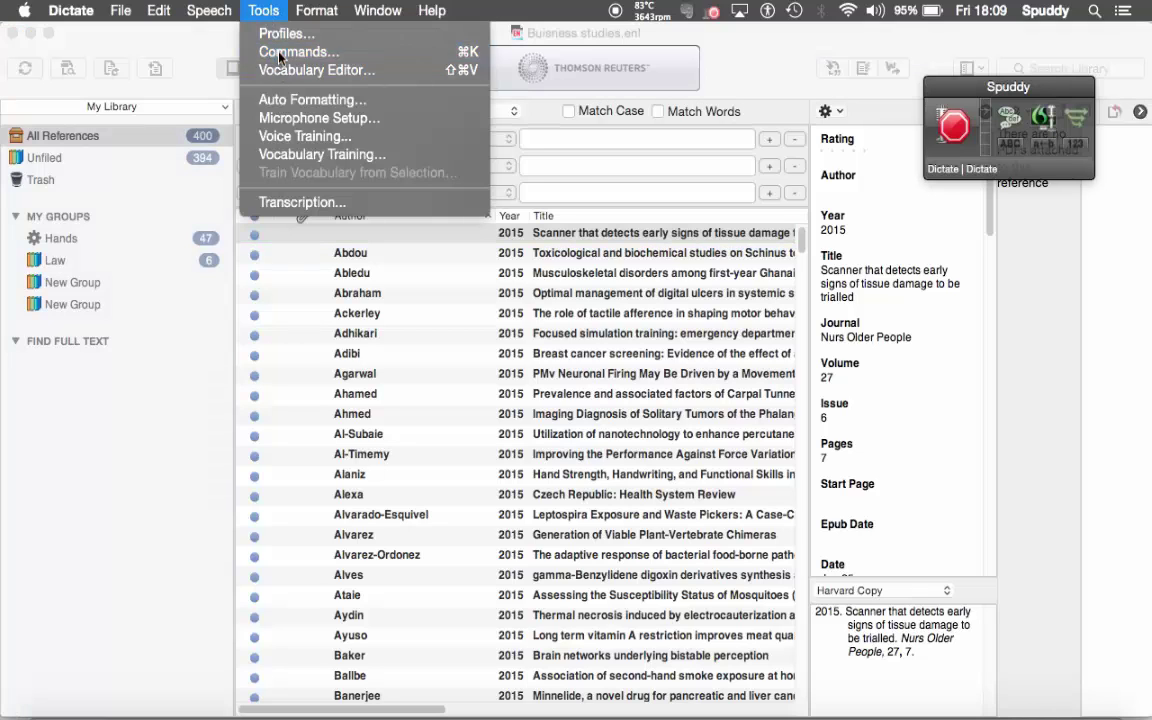
click(279, 57)
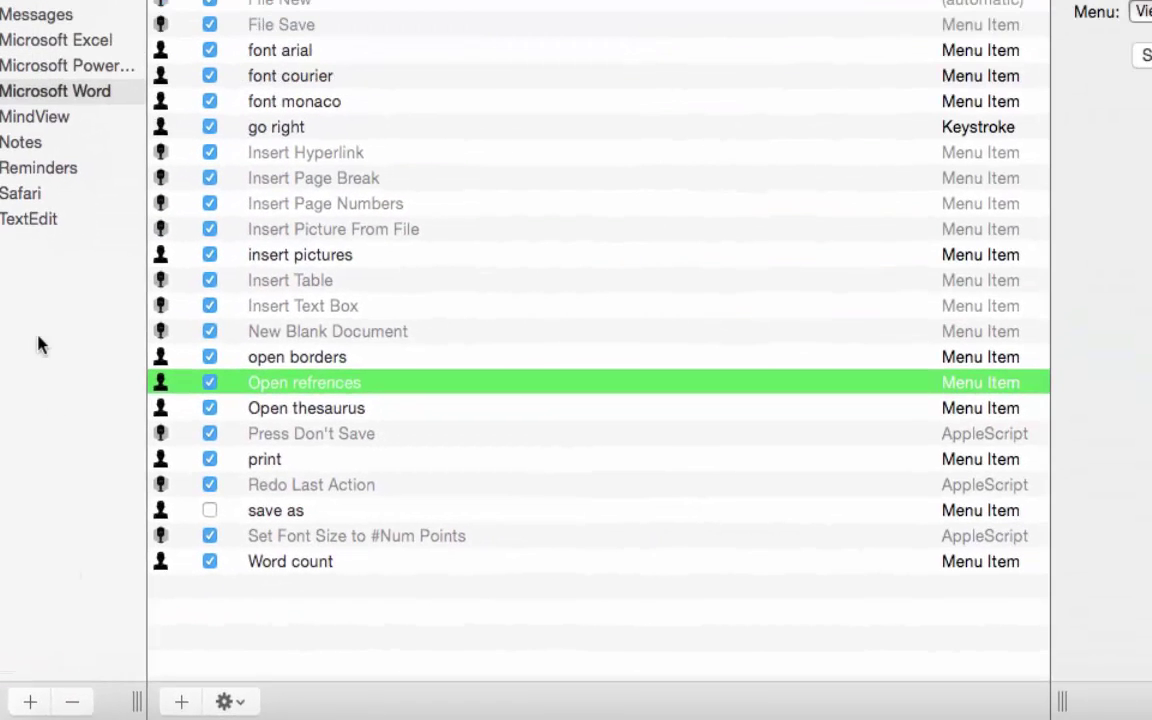
click(41, 117)
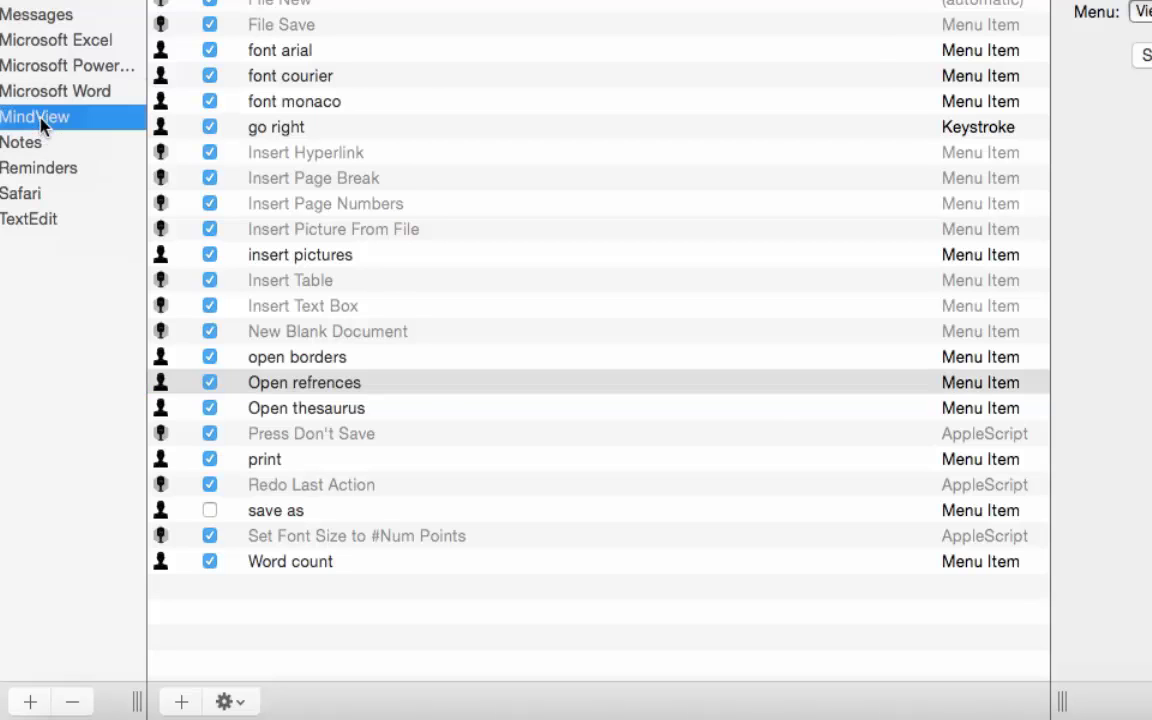
click(73, 703)
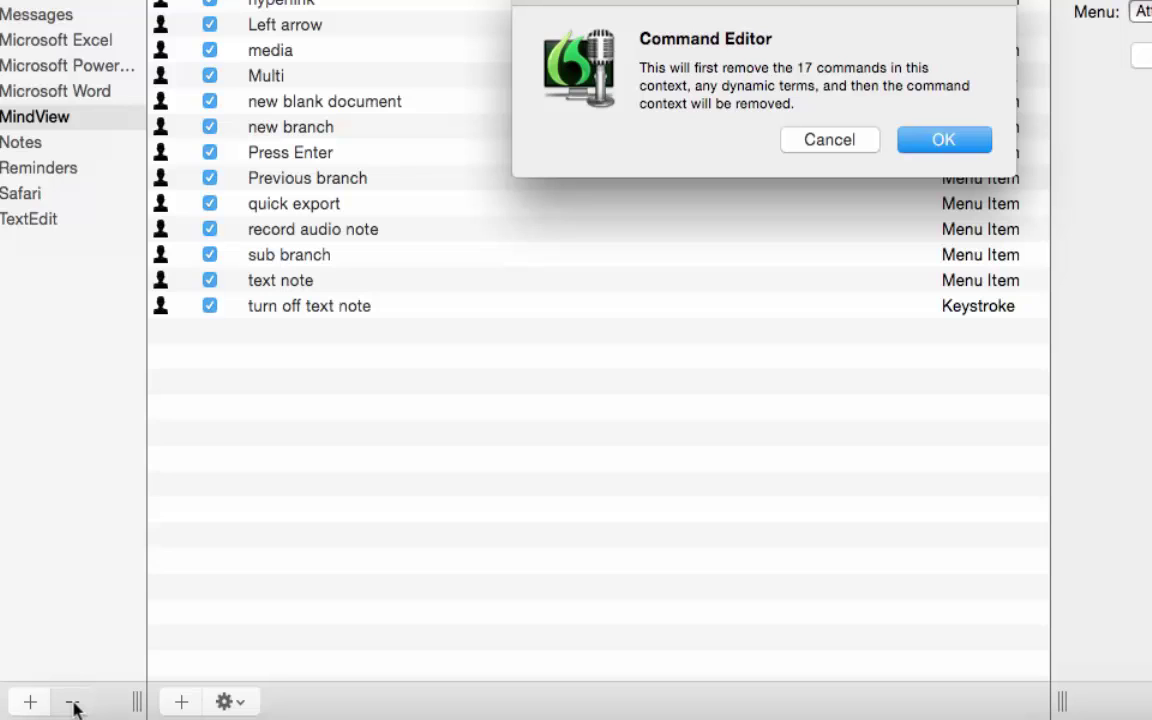
click(820, 145)
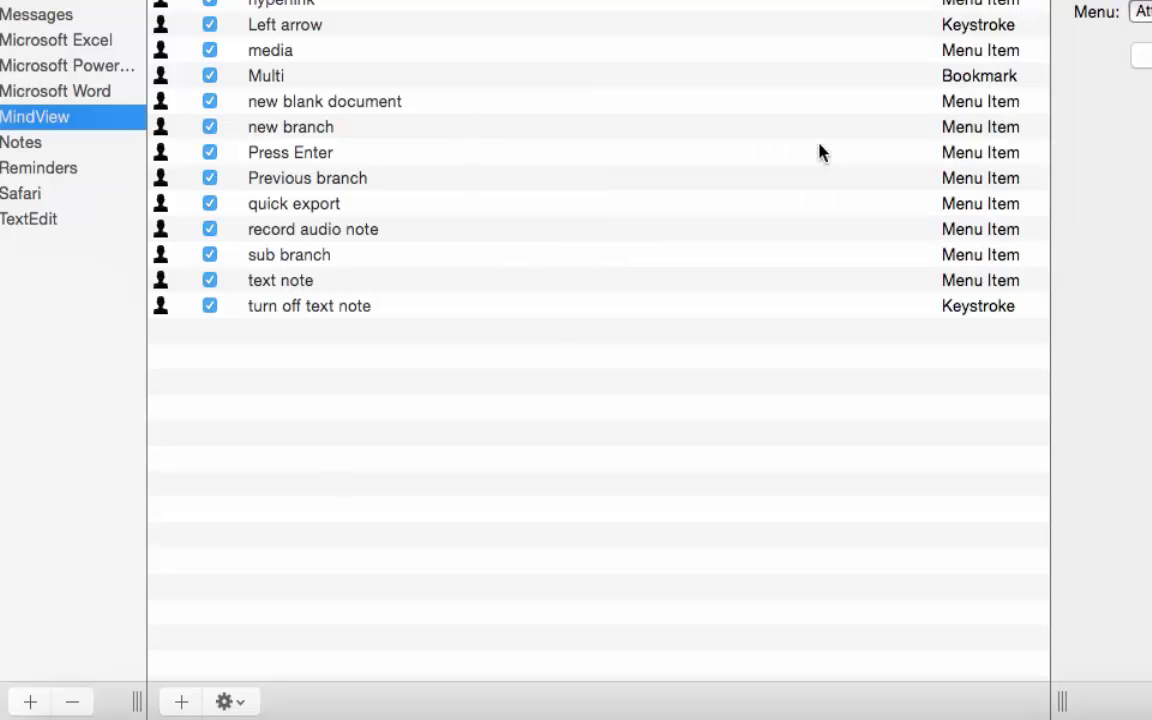
- Add a new application context for EndNote X7, choosing the application inside the EndNote X7 folder in Applications
click(31, 702)
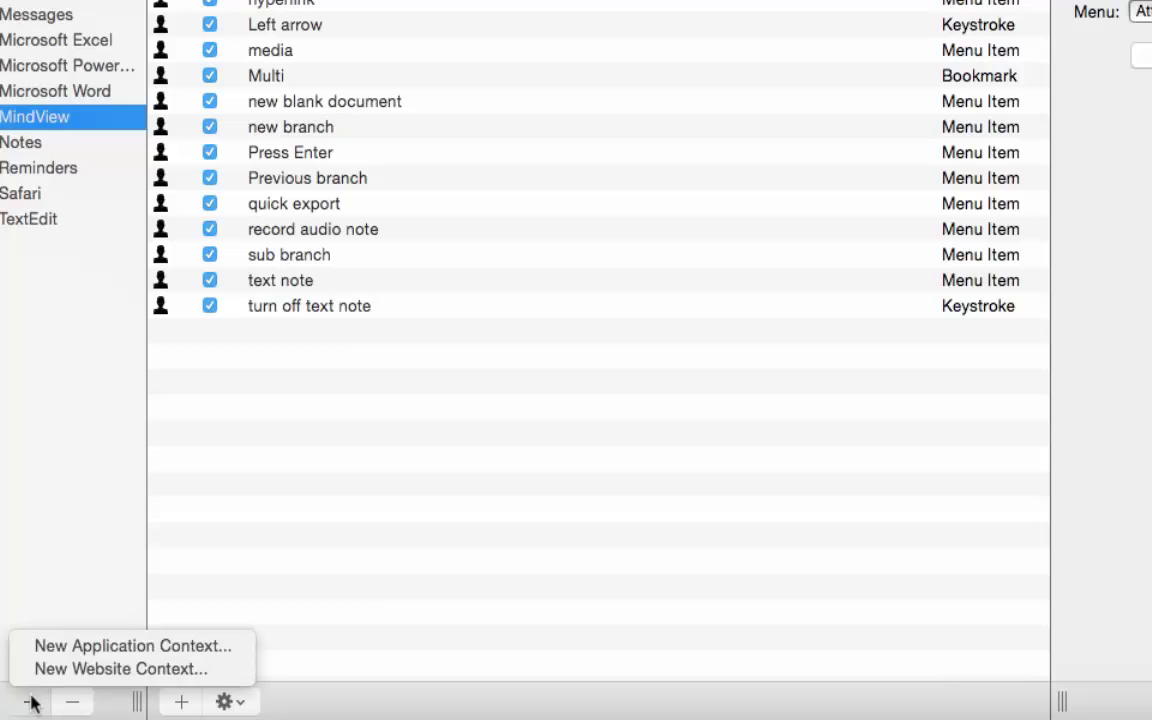
click(58, 646)
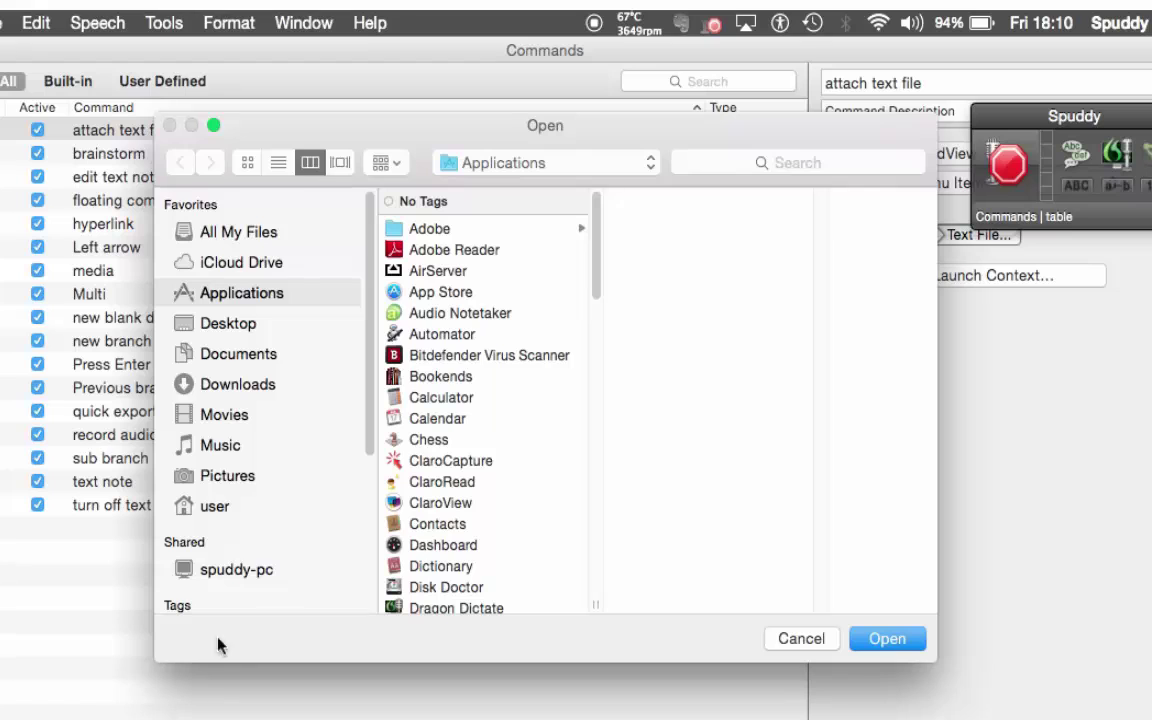
scroll(492, 484, down, 8)
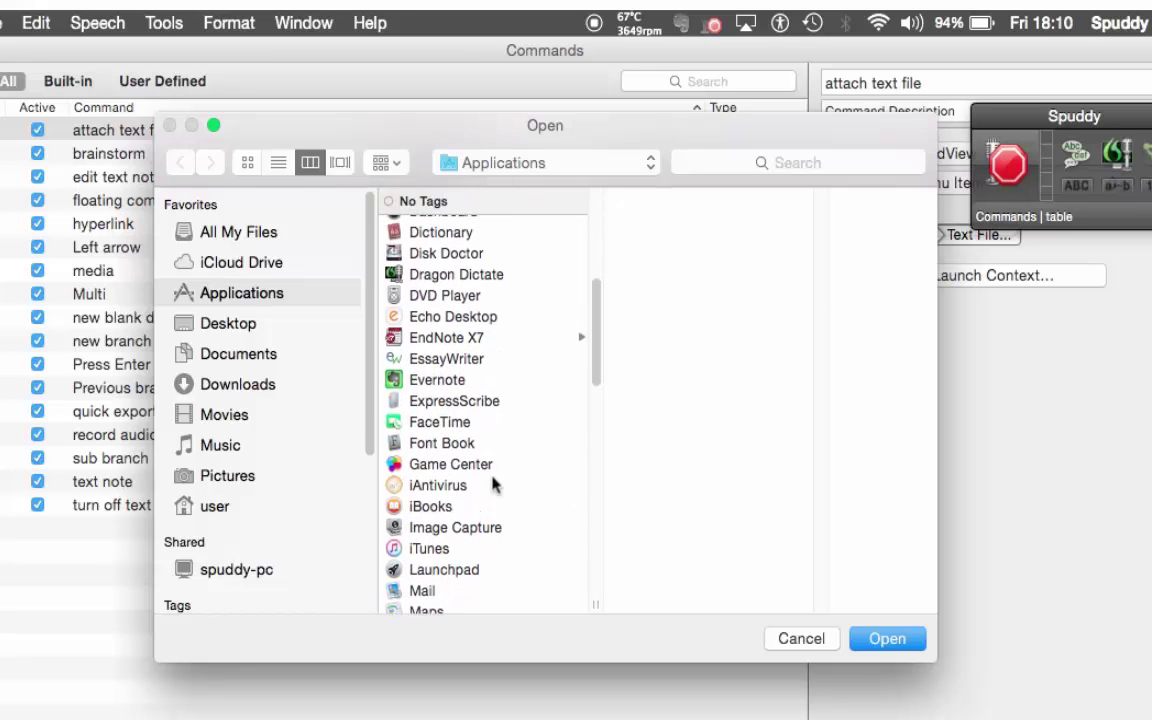
click(455, 340)
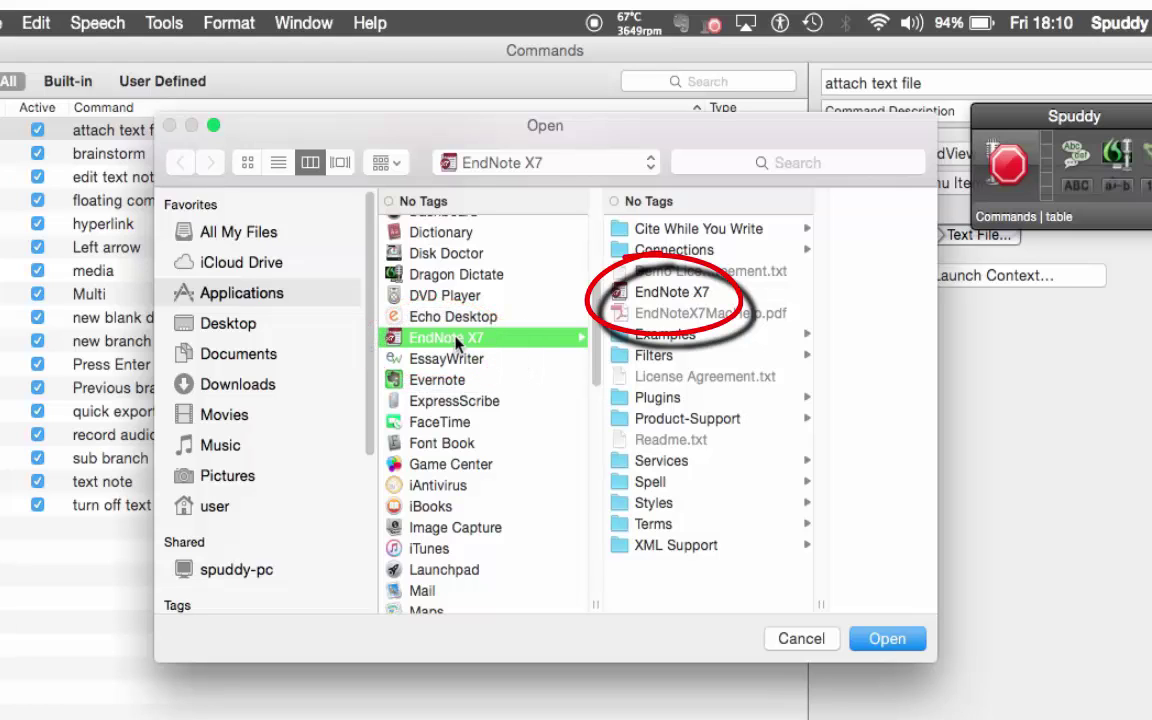
click(668, 293)
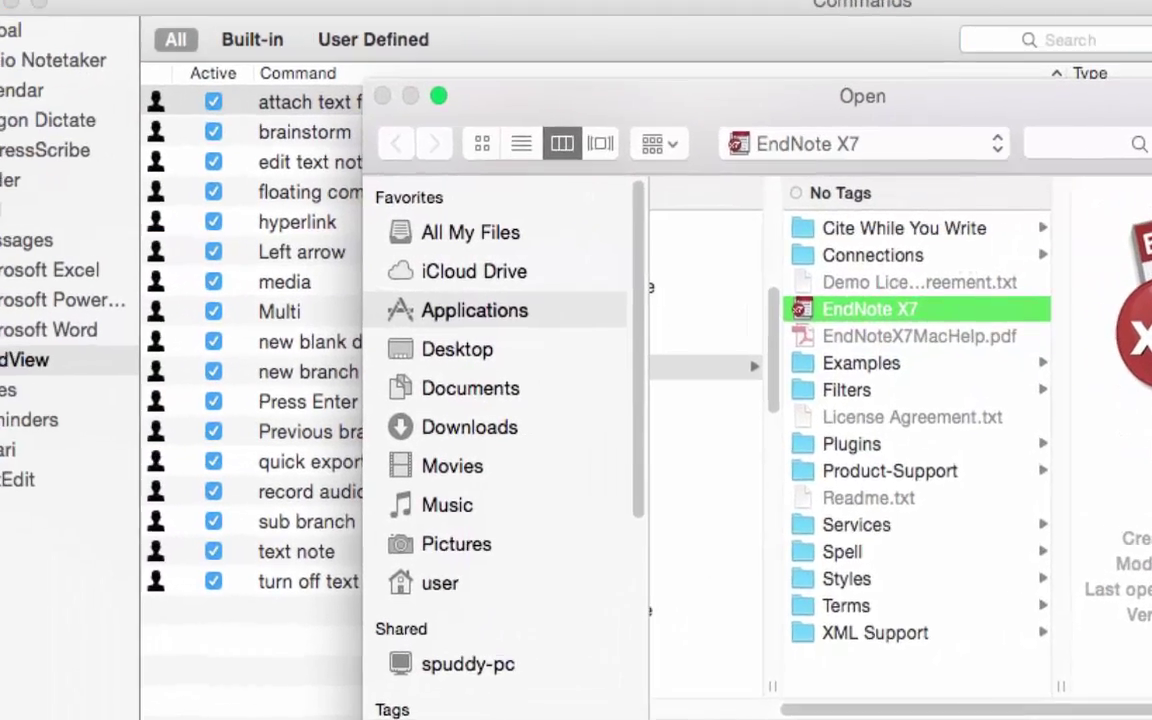
click(1030, 679)
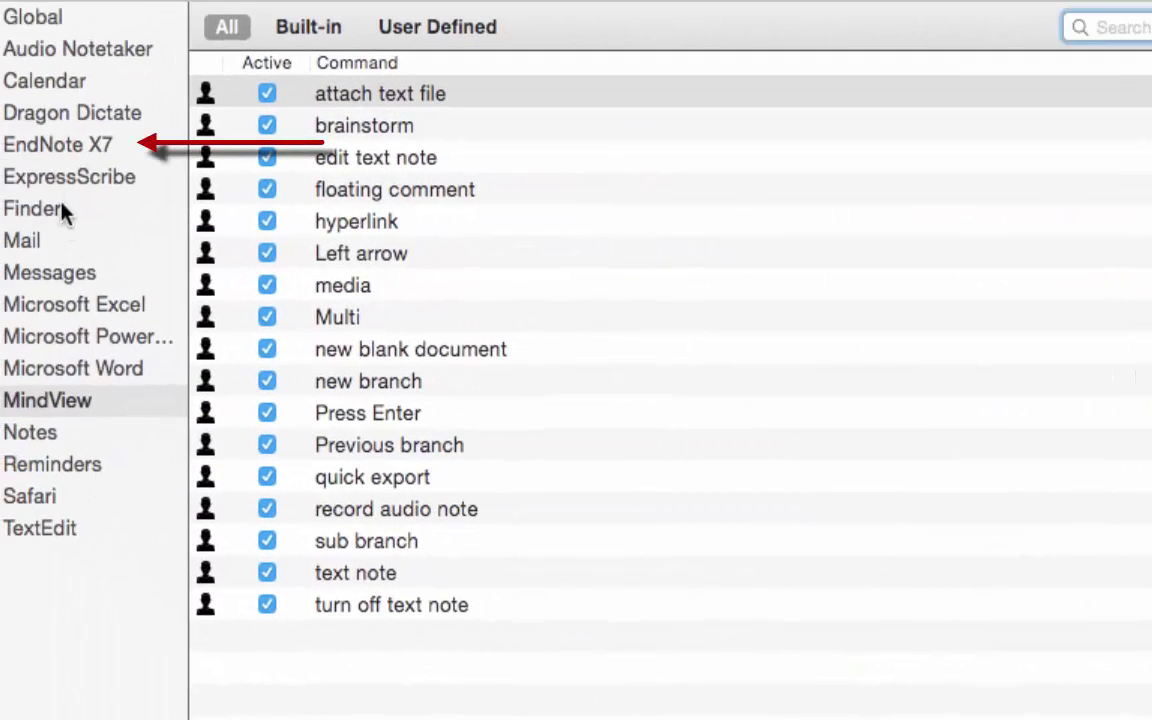
- Create a new command in the EndNote X7 context, uncover its settings from the Dictate status window and name it "create group"
click(55, 150)
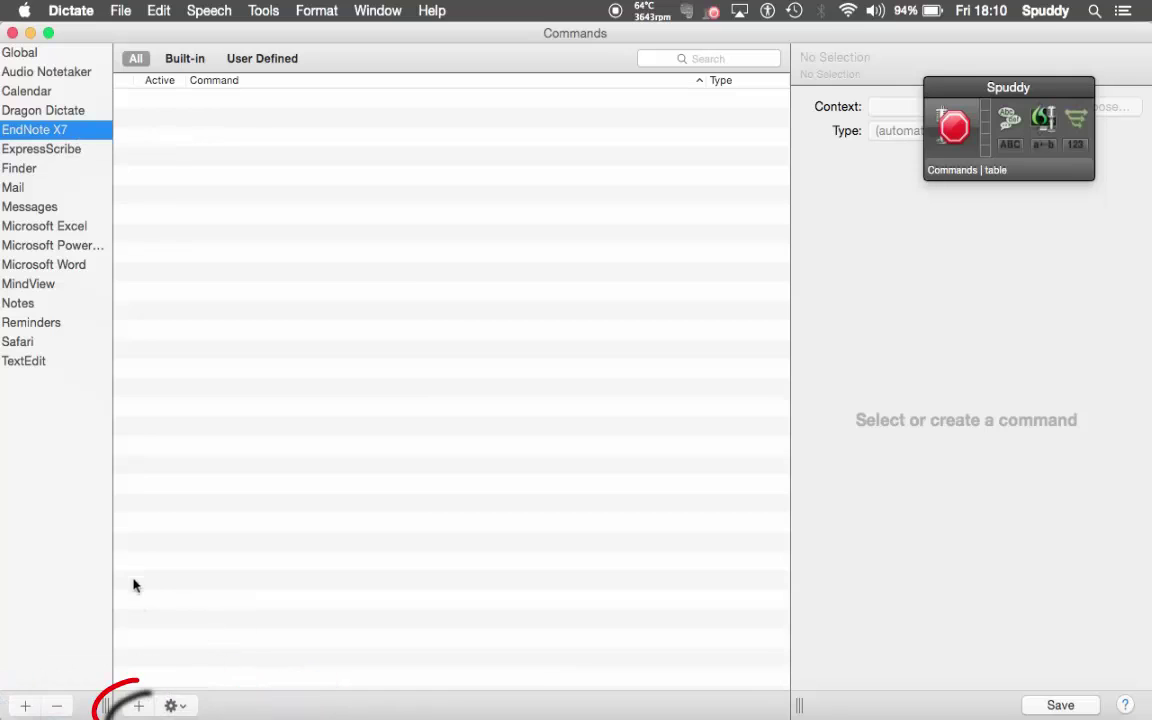
click(138, 708)
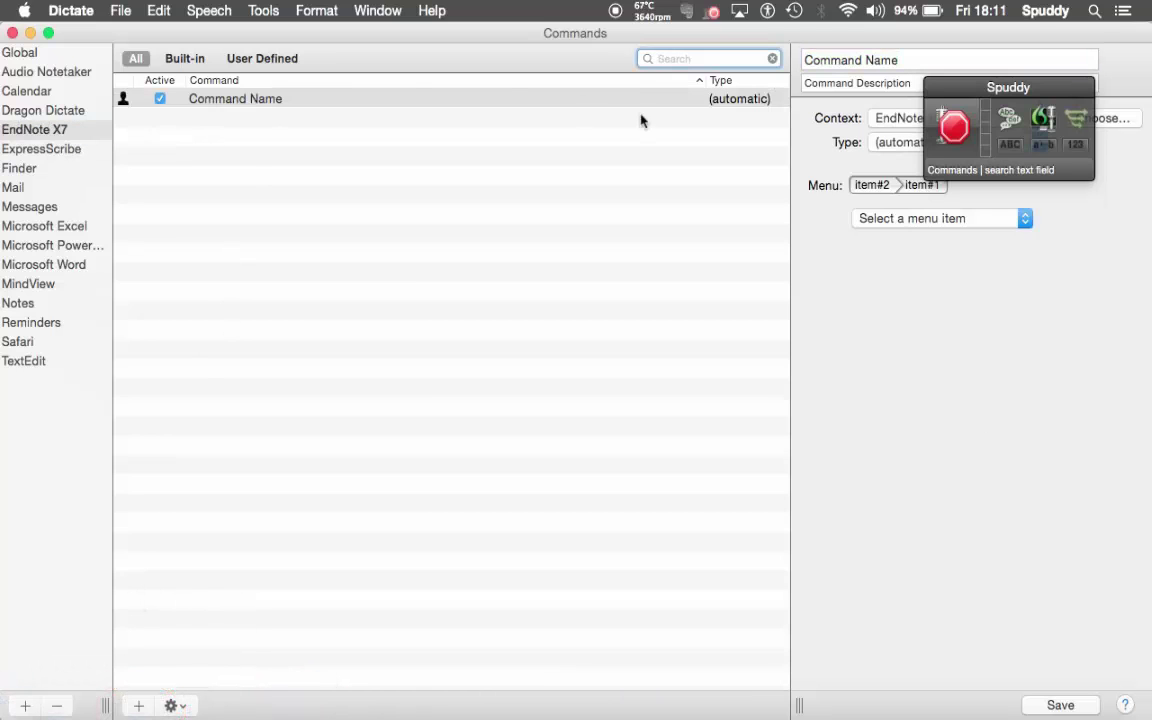
drag(1045, 90, 1031, 373)
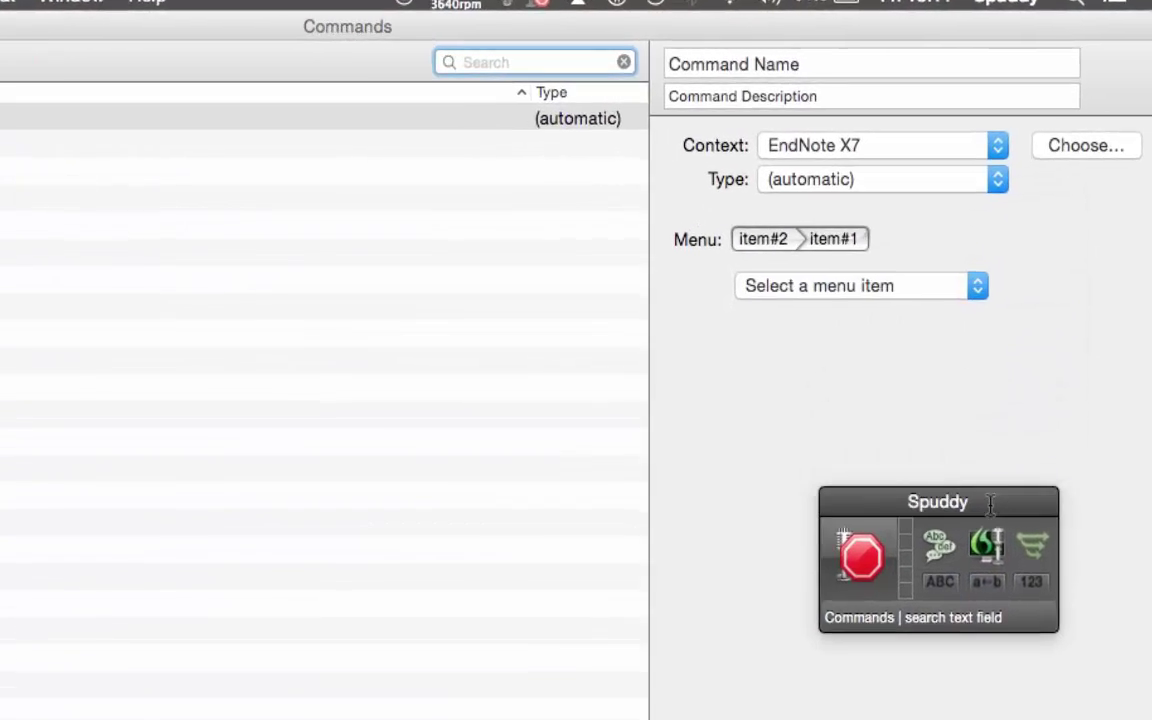
click(846, 64)
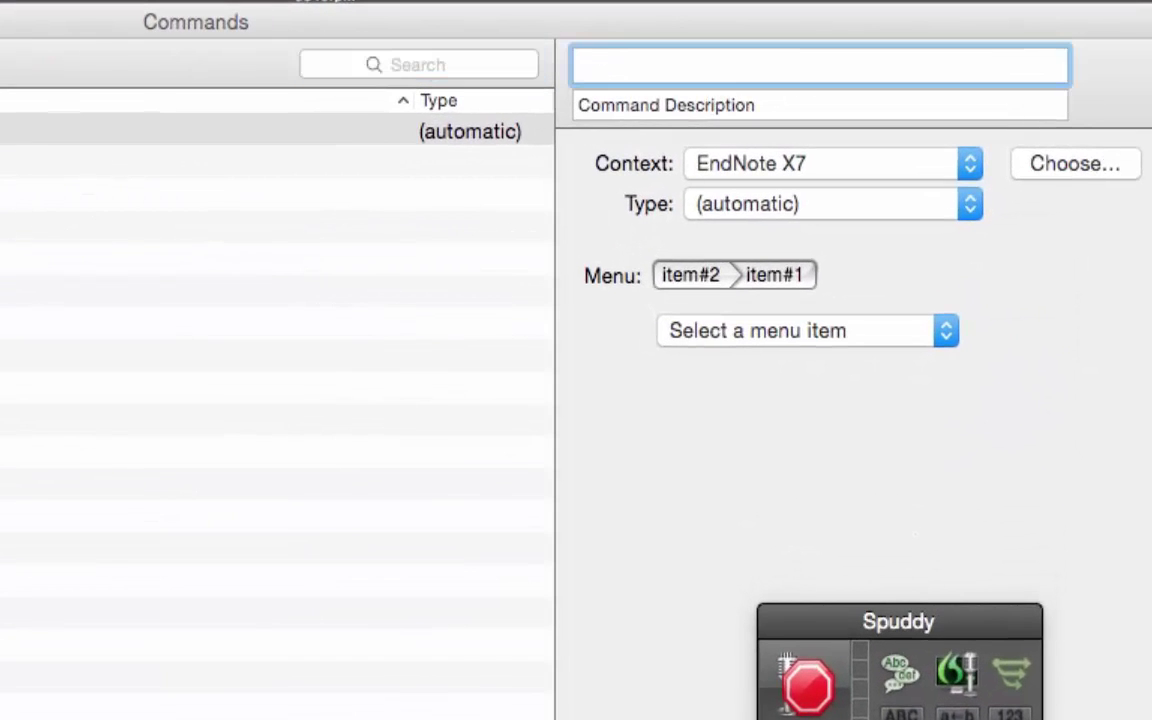
text(create group)
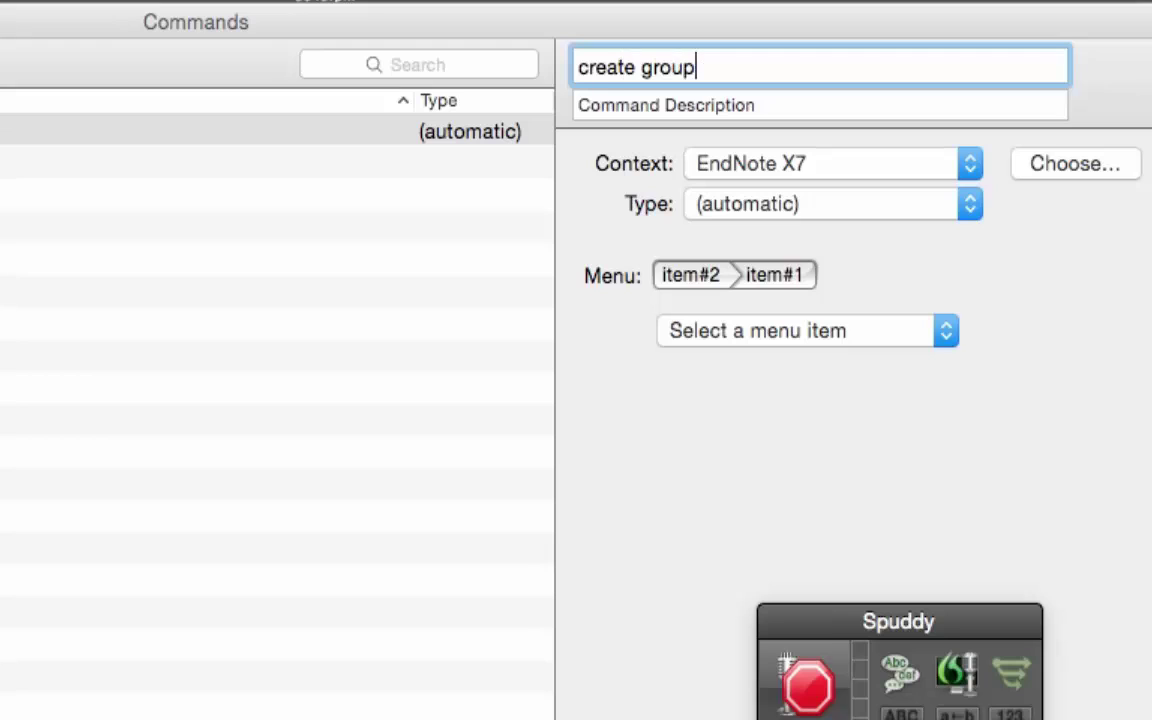
key(Tab)
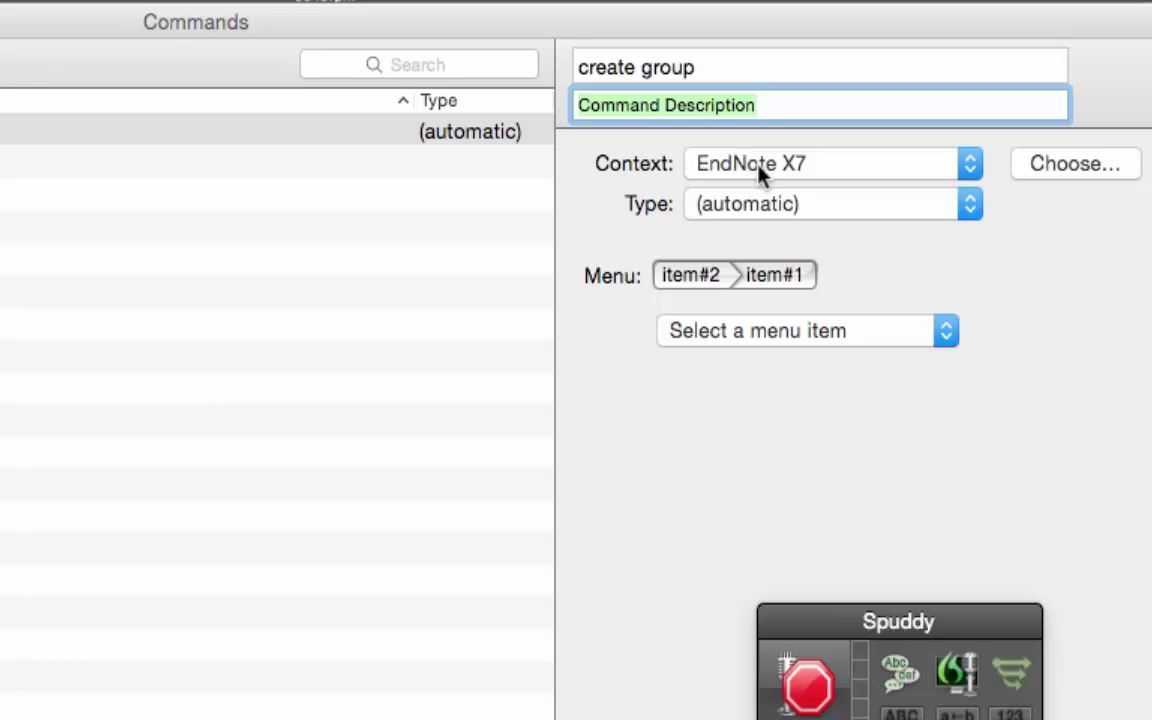
- Make "create group" a Menu Item command that runs Groups > Create Group, and save it
click(795, 205)
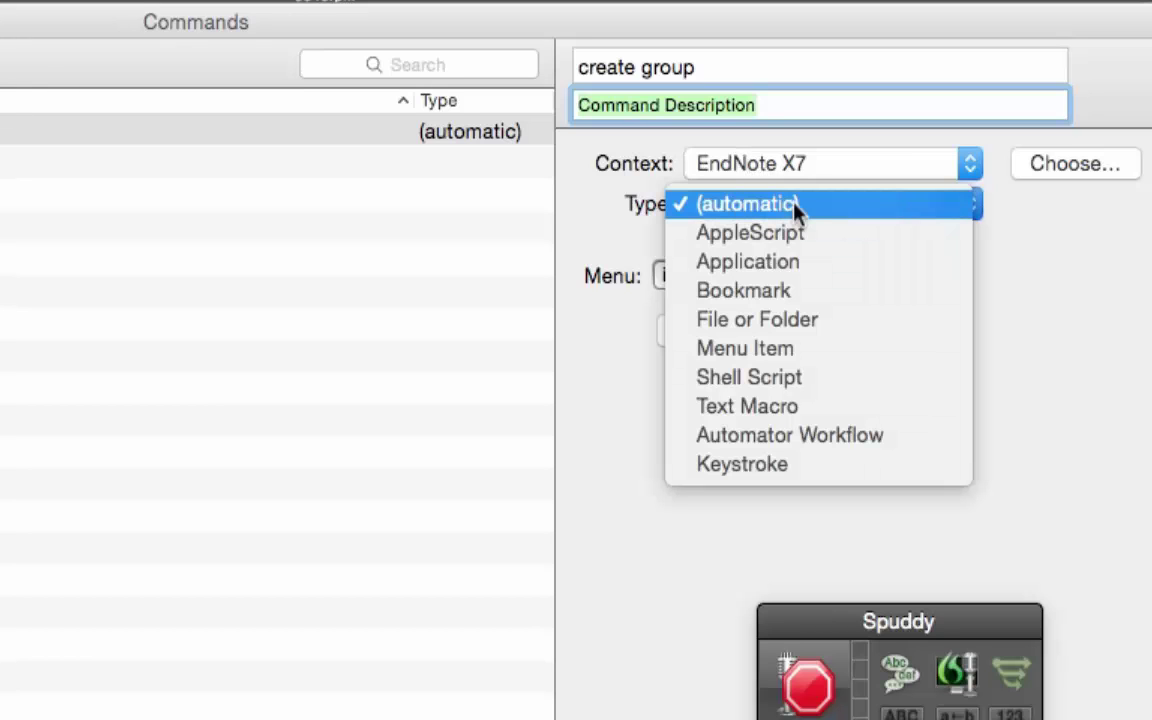
click(800, 350)
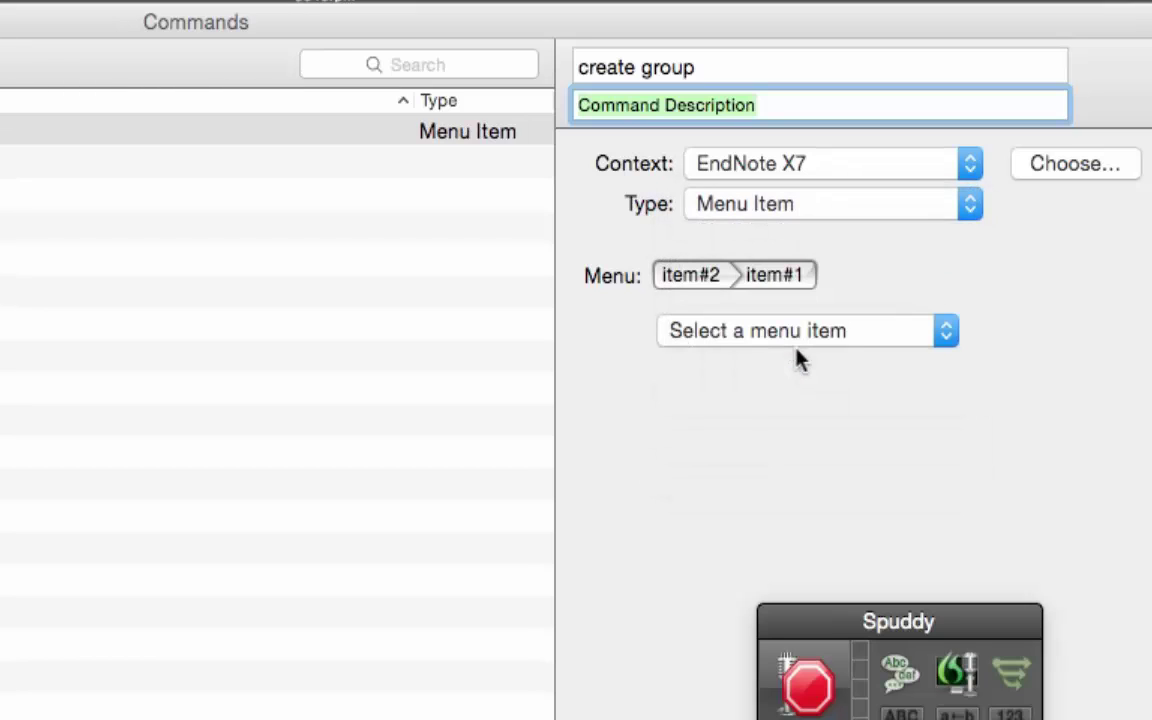
click(945, 334)
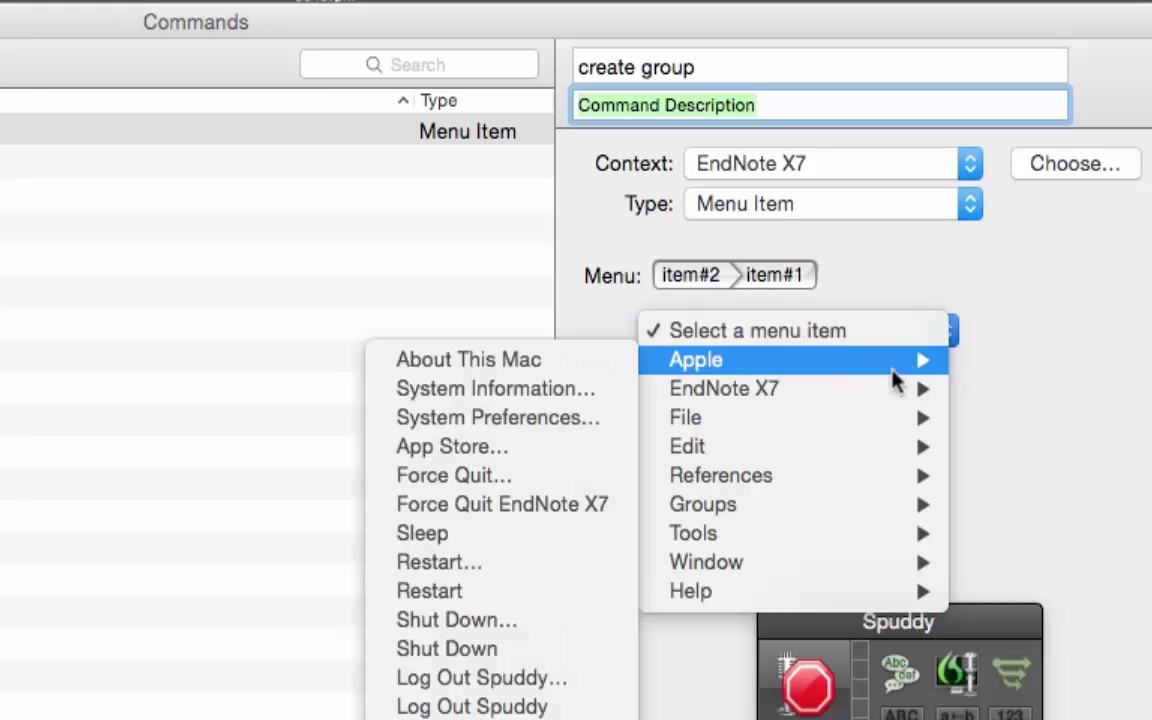
mouse_move(830, 508)
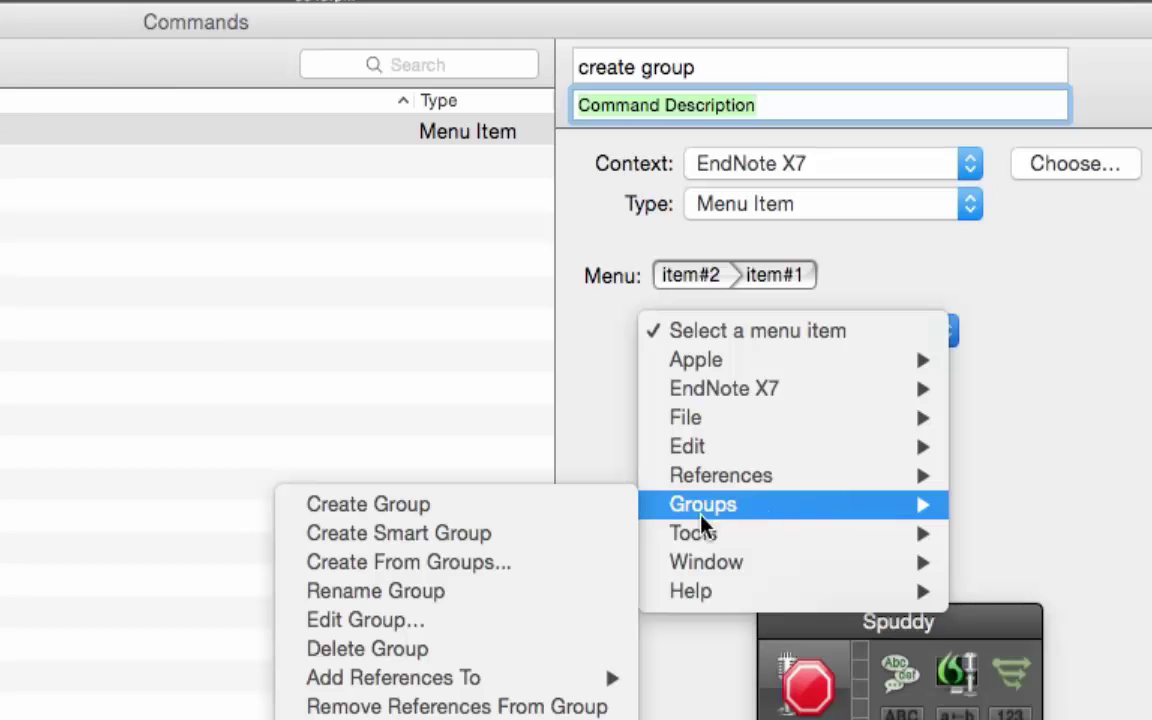
click(560, 511)
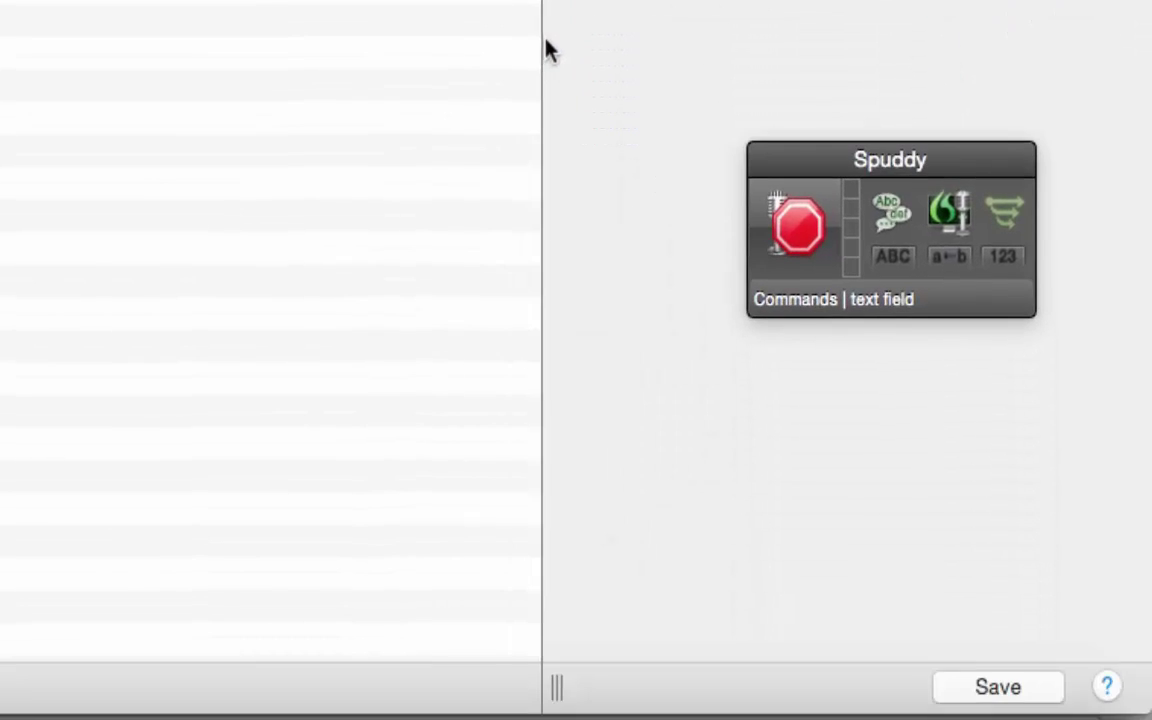
click(977, 688)
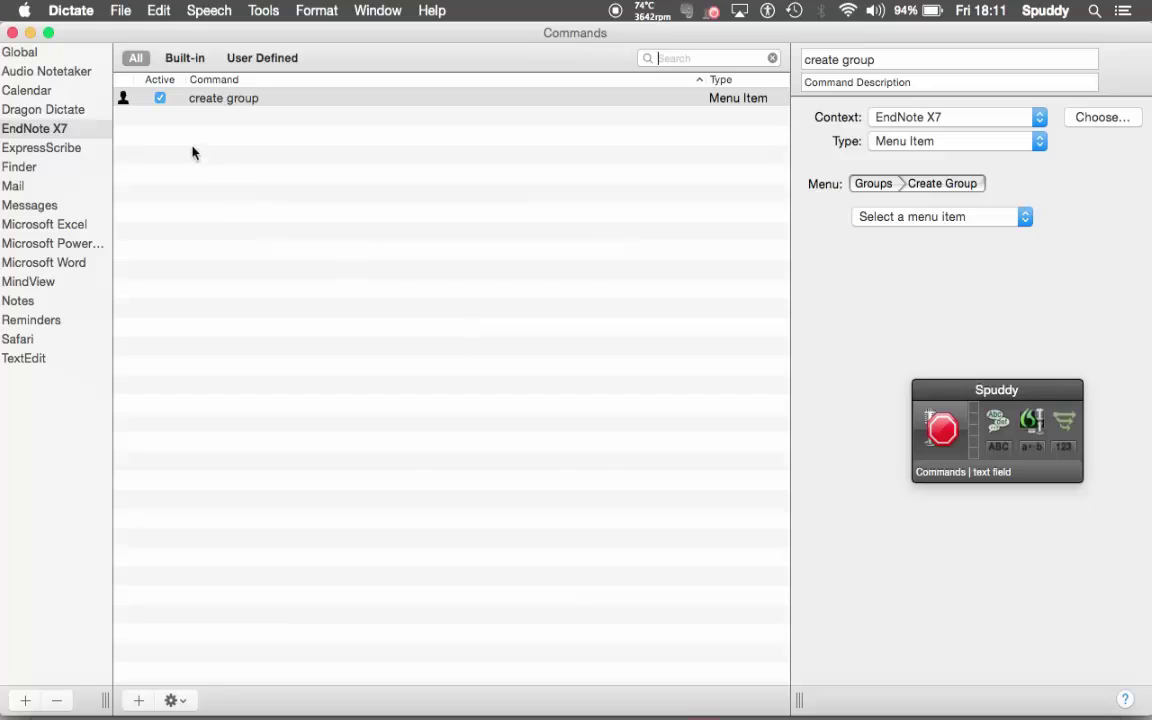
- Add a second command to the EndNote X7 context and name it "search library"
click(80, 128)
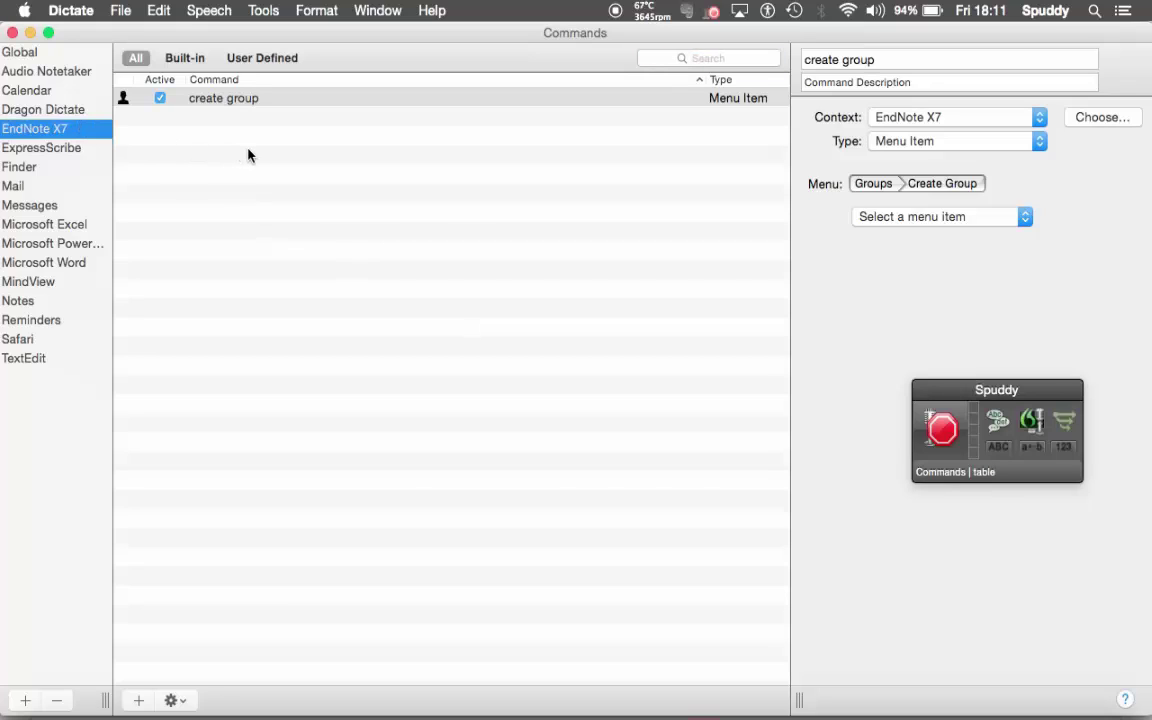
click(139, 701)
click(758, 100)
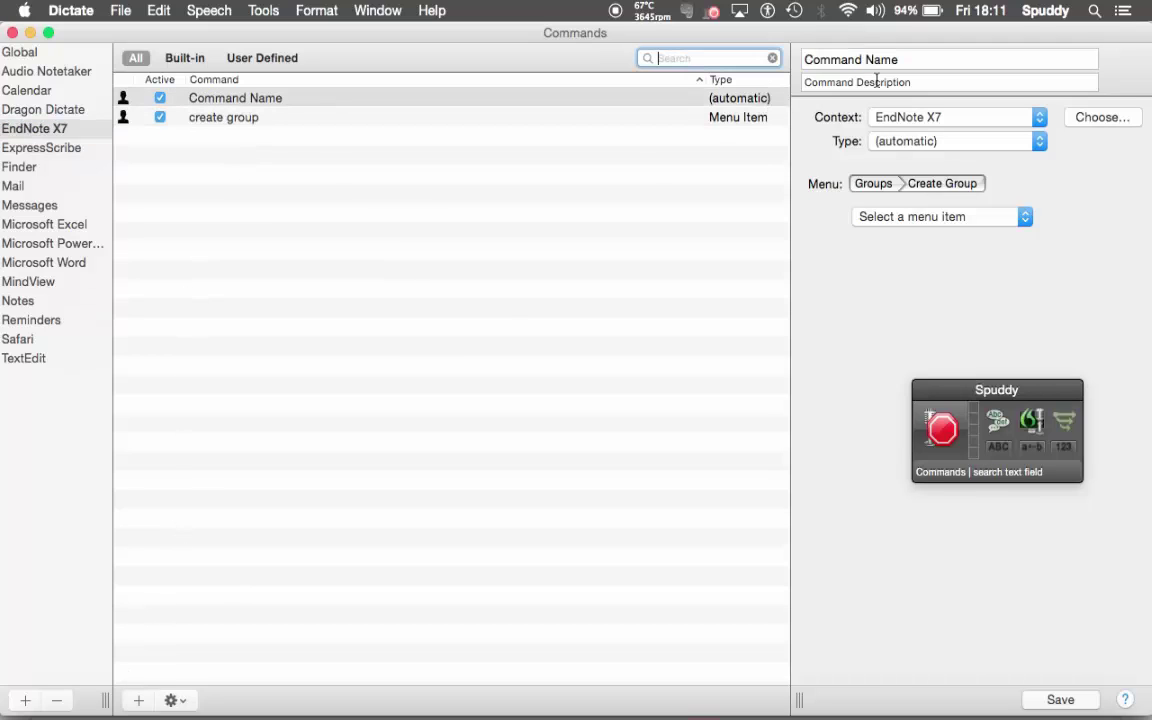
click(911, 59)
key(super+a)
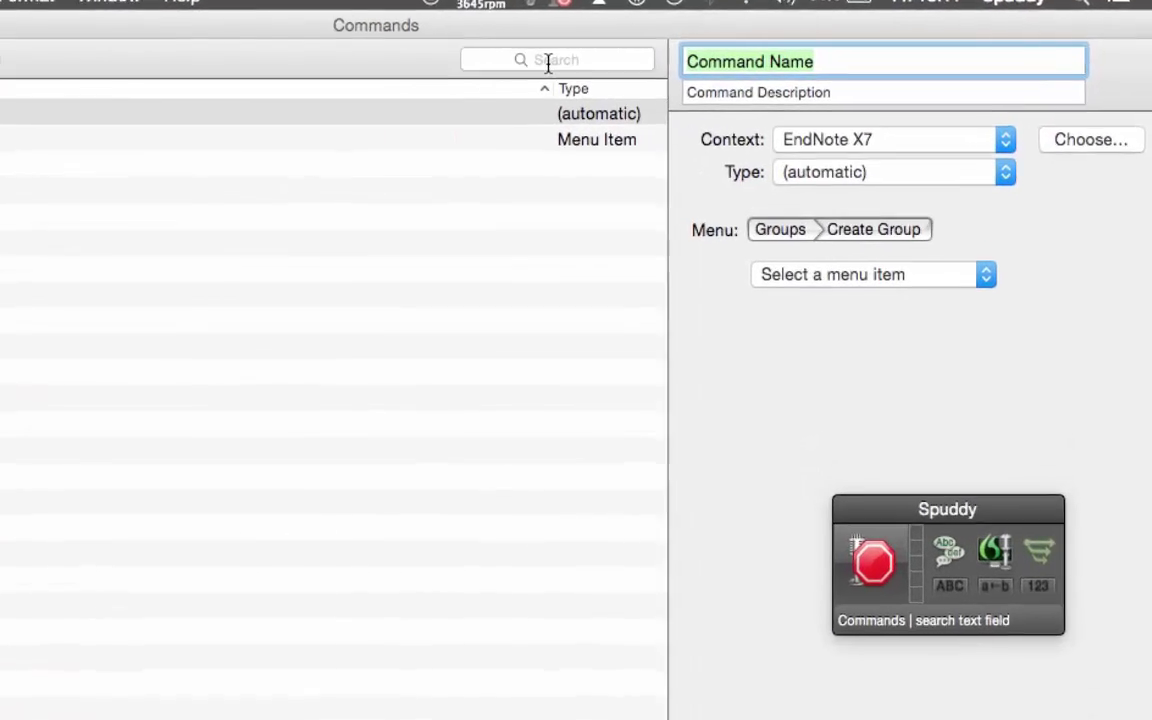
key(BackSpace)
text(search li)
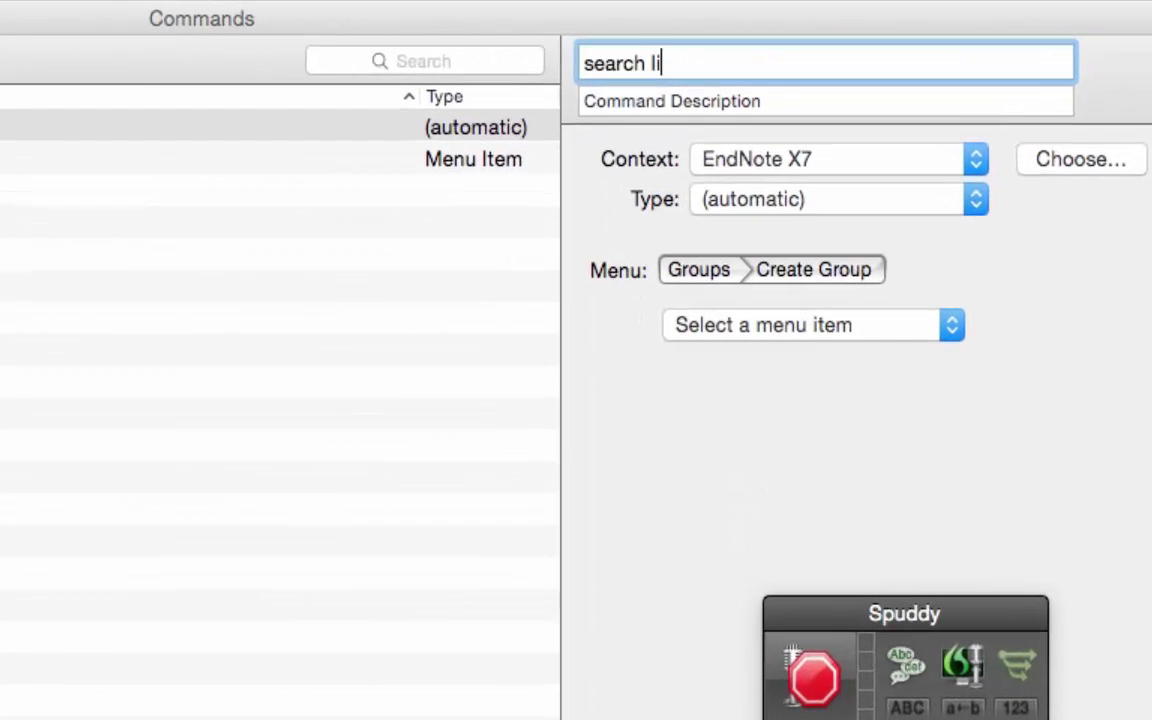
text(brary)
click(798, 96)
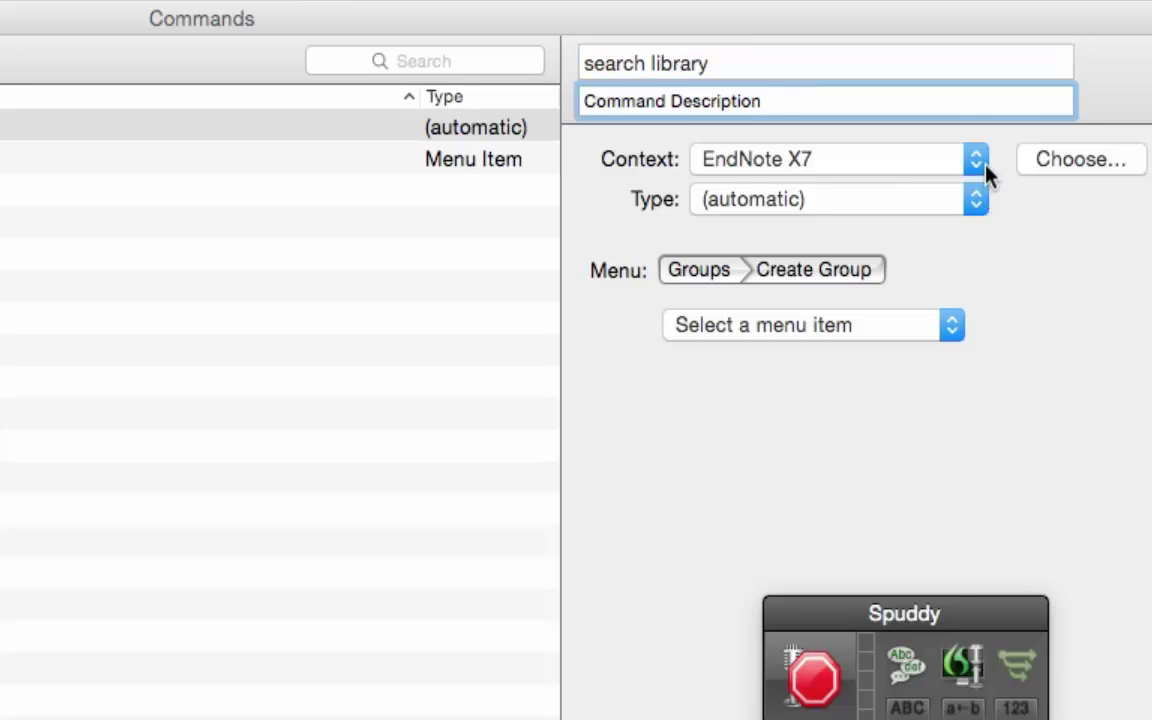
- Make "search library" a Menu Item command that runs Tools > Search Library..., and save it
click(975, 200)
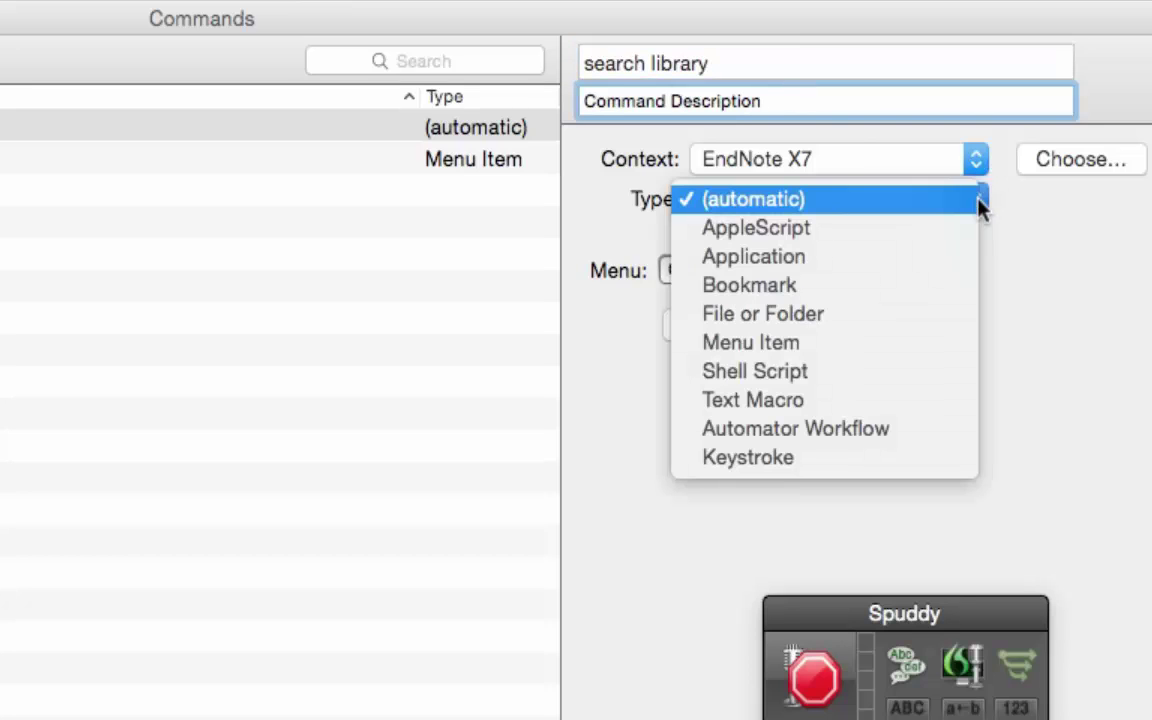
click(868, 344)
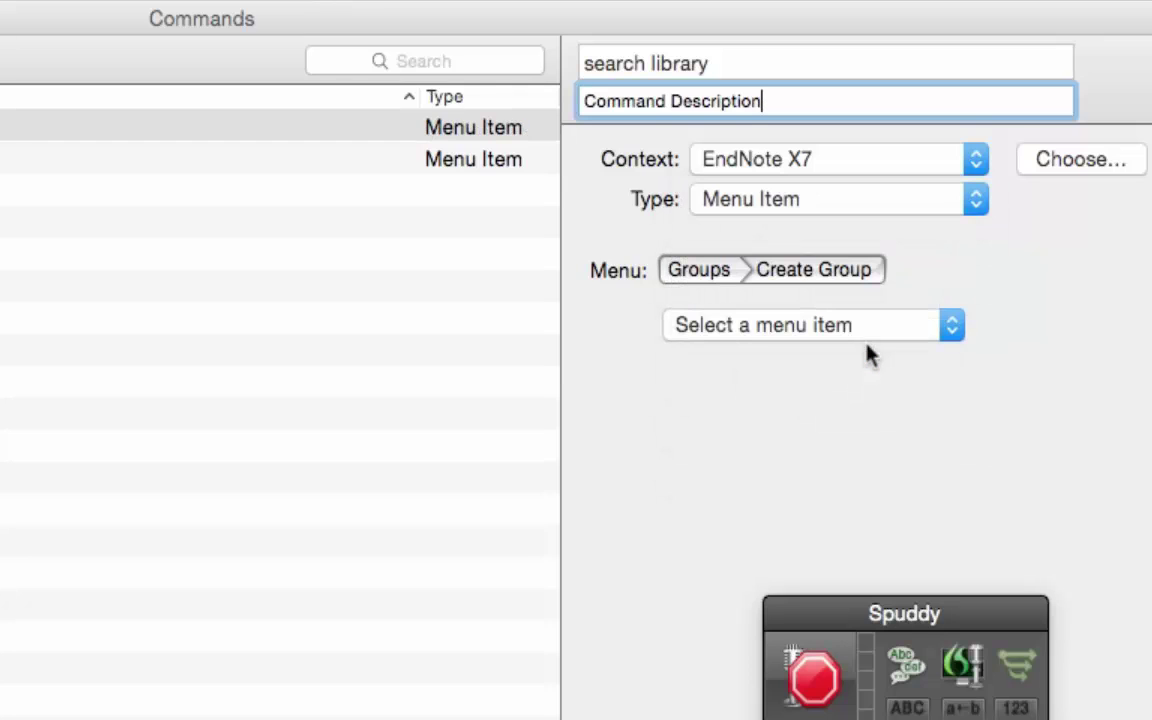
click(954, 325)
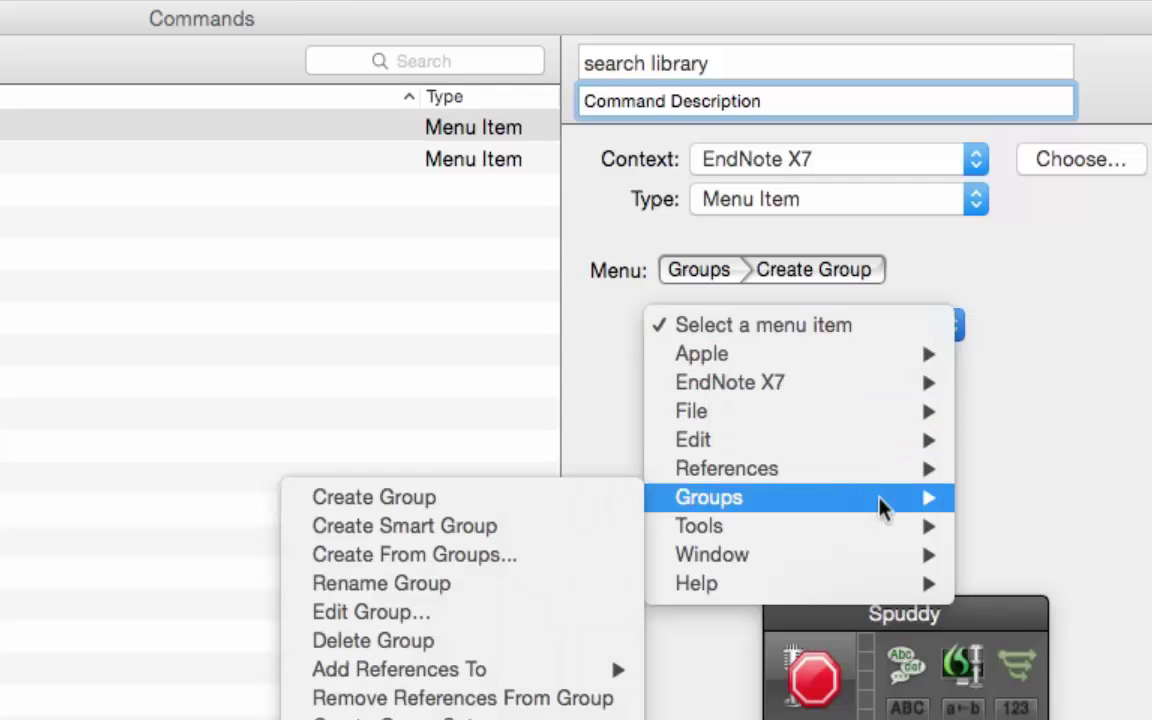
mouse_move(882, 530)
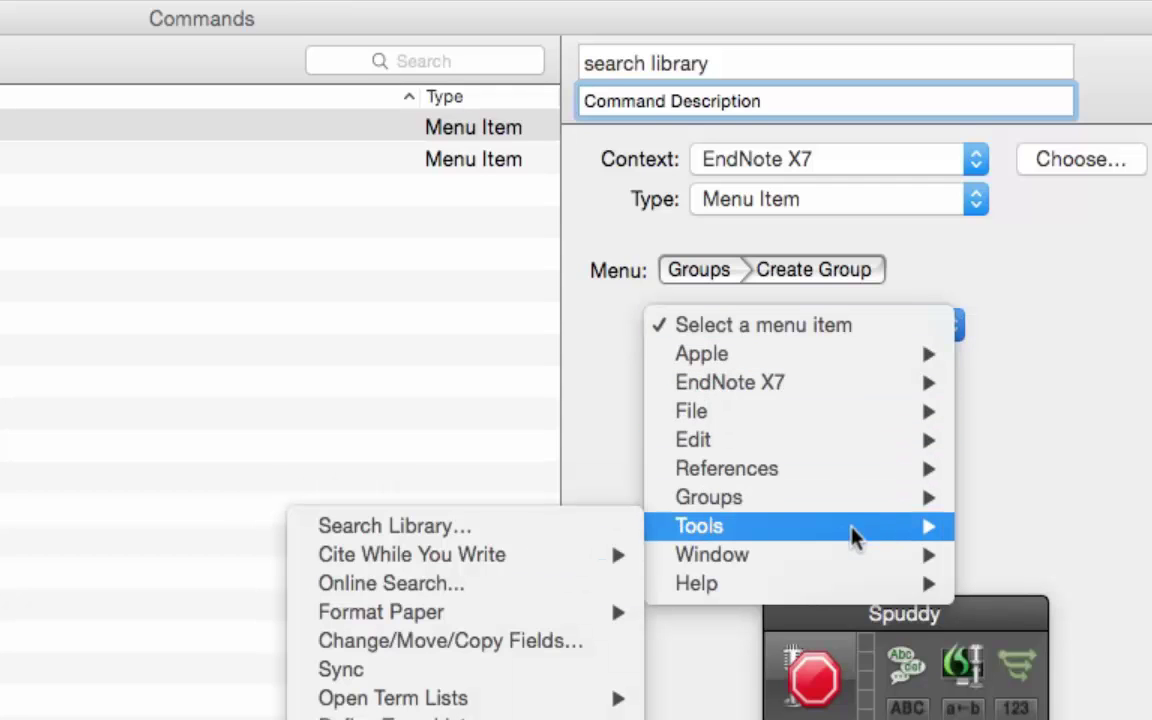
click(545, 533)
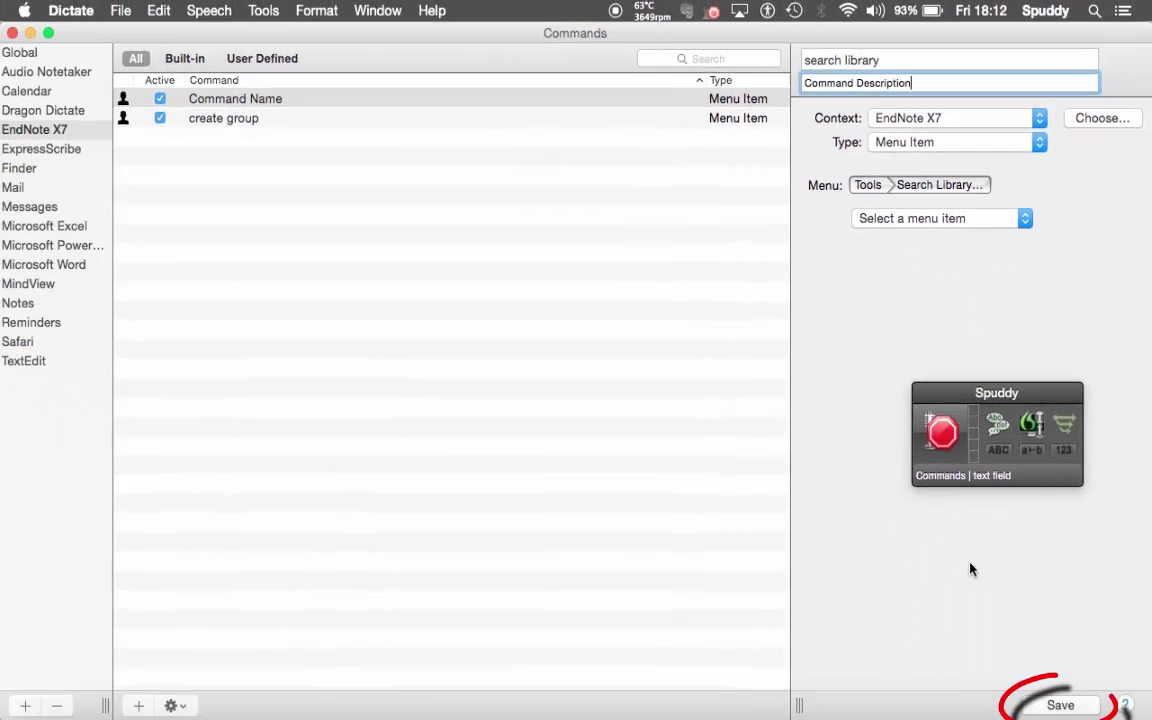
click(1057, 705)
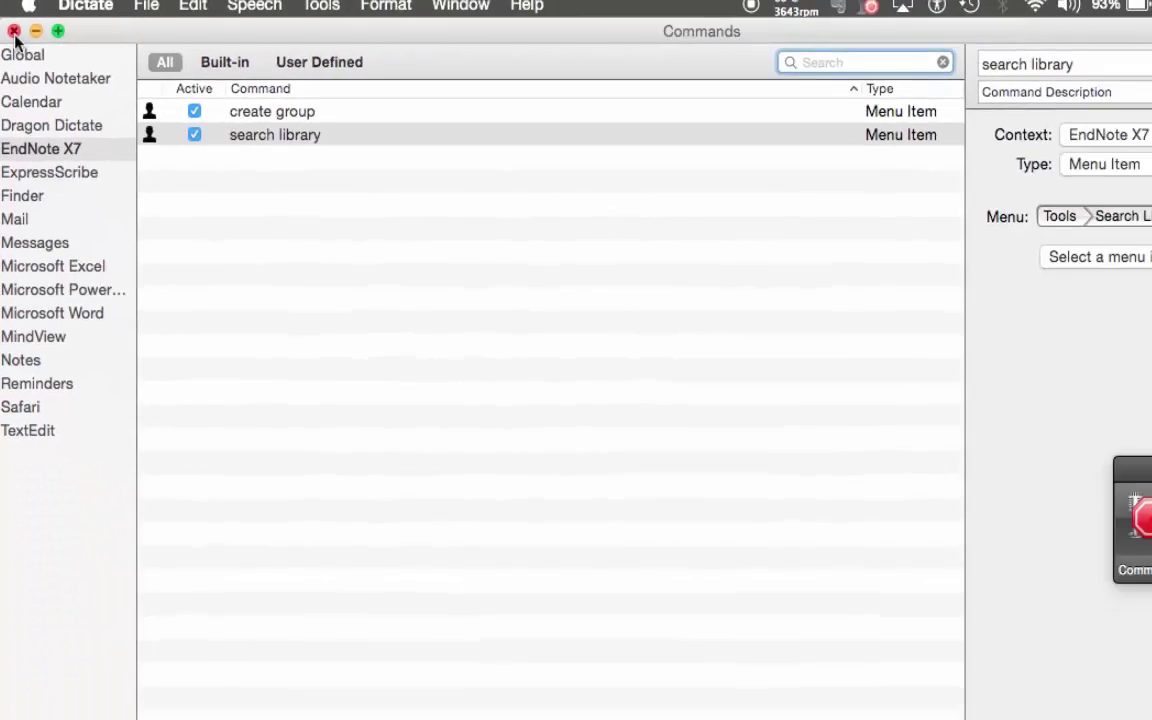
- Close the Commands window, returning to the EndNote library, and move the Dictate status window clear of the reference list
click(14, 31)
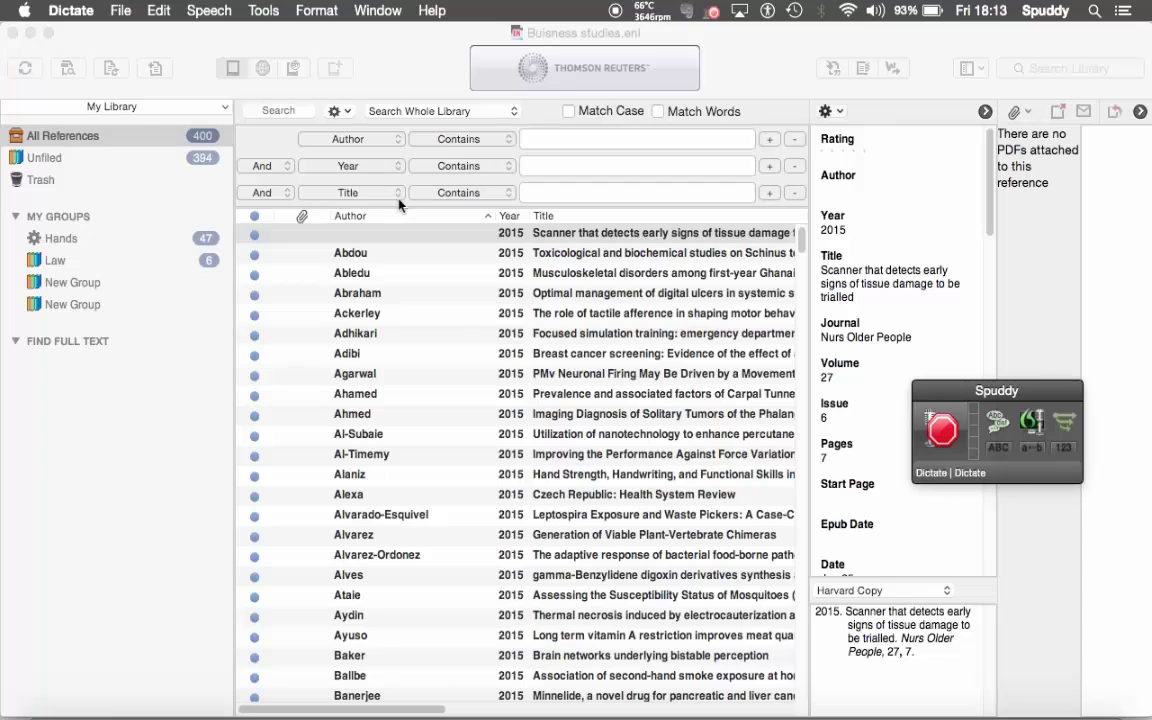
drag(975, 388, 1005, 82)
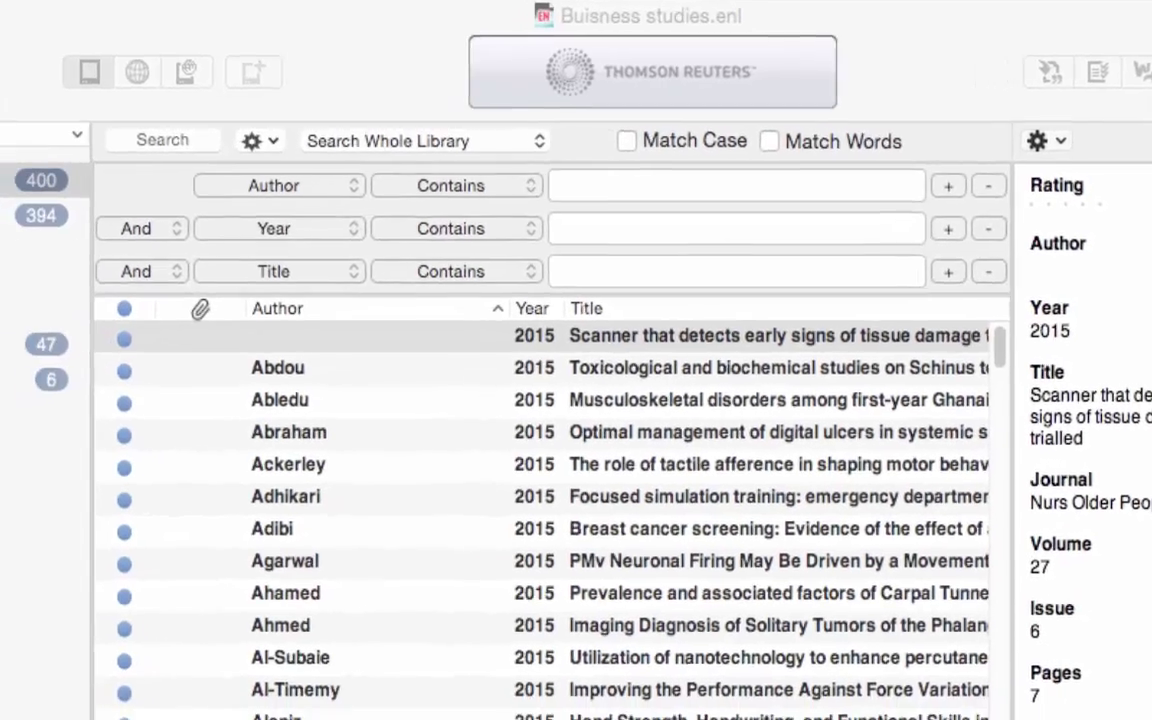
click(243, 449)
- Enter the test text "ihjieh" in the Author search field and clear it again
click(600, 192)
text(ihjieh)
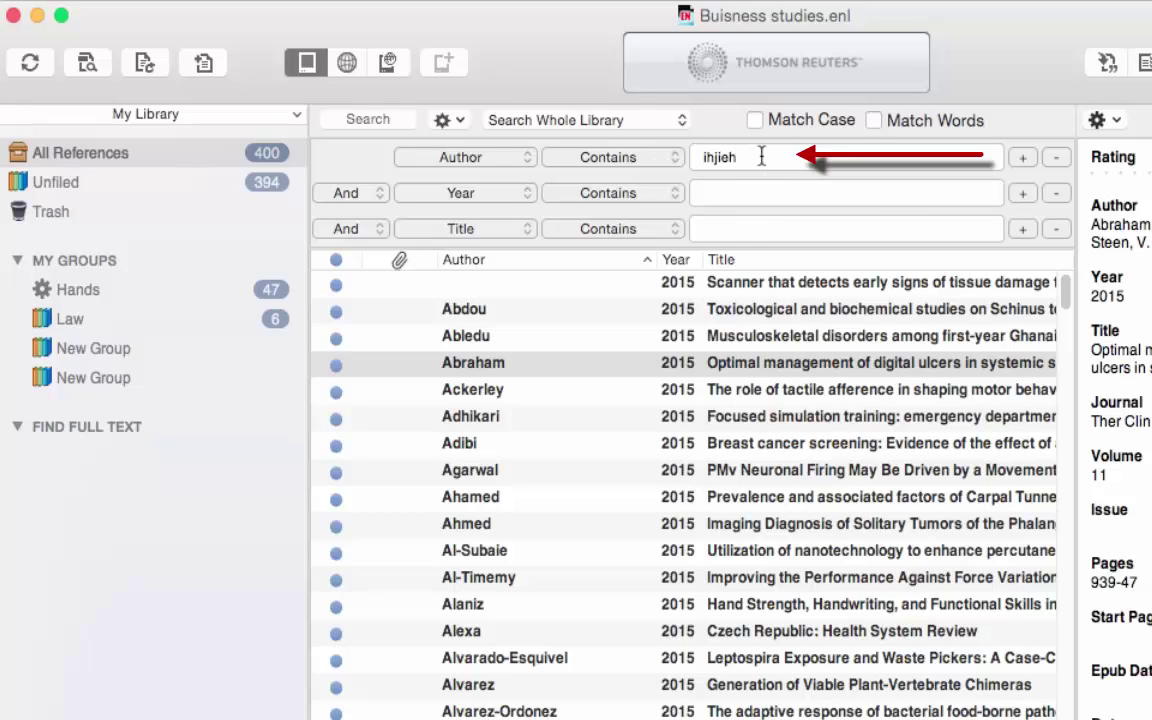
key(BackSpace)
key(BackSpace)
key(BackSpace)
key(BackSpace)
key(BackSpace)
key(BackSpace)
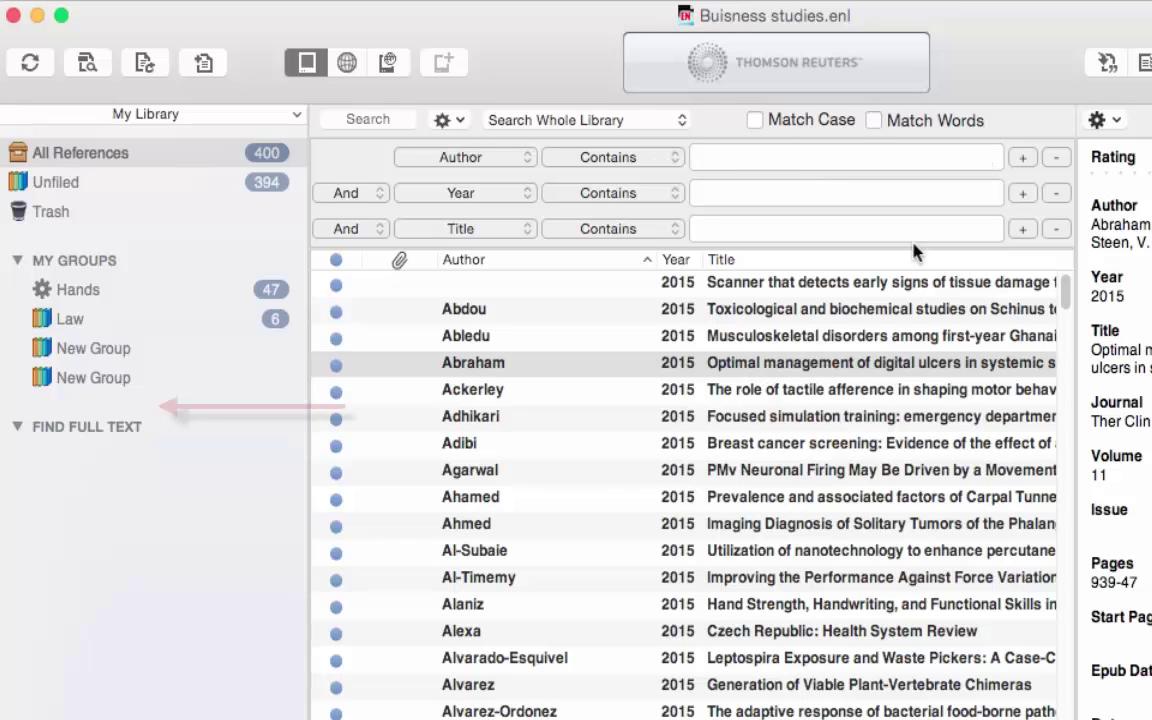
- Create a new group under My Groups with its default name and close the EndNote library window
key(super+shift+g)
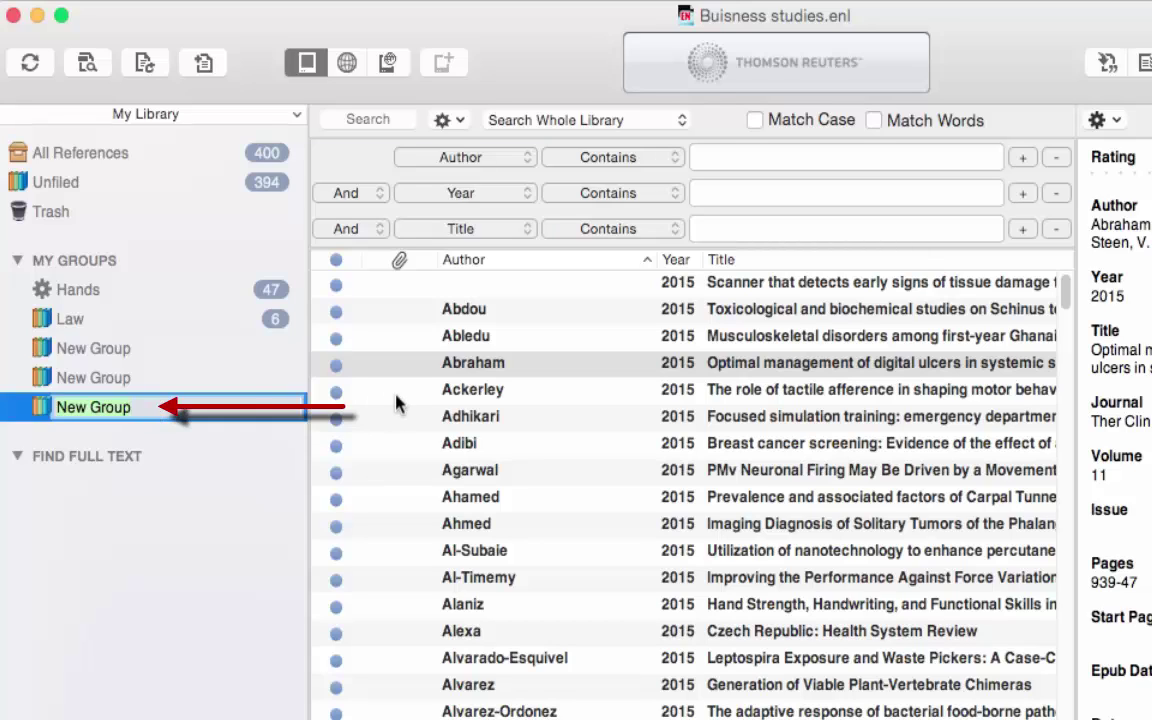
click(709, 158)
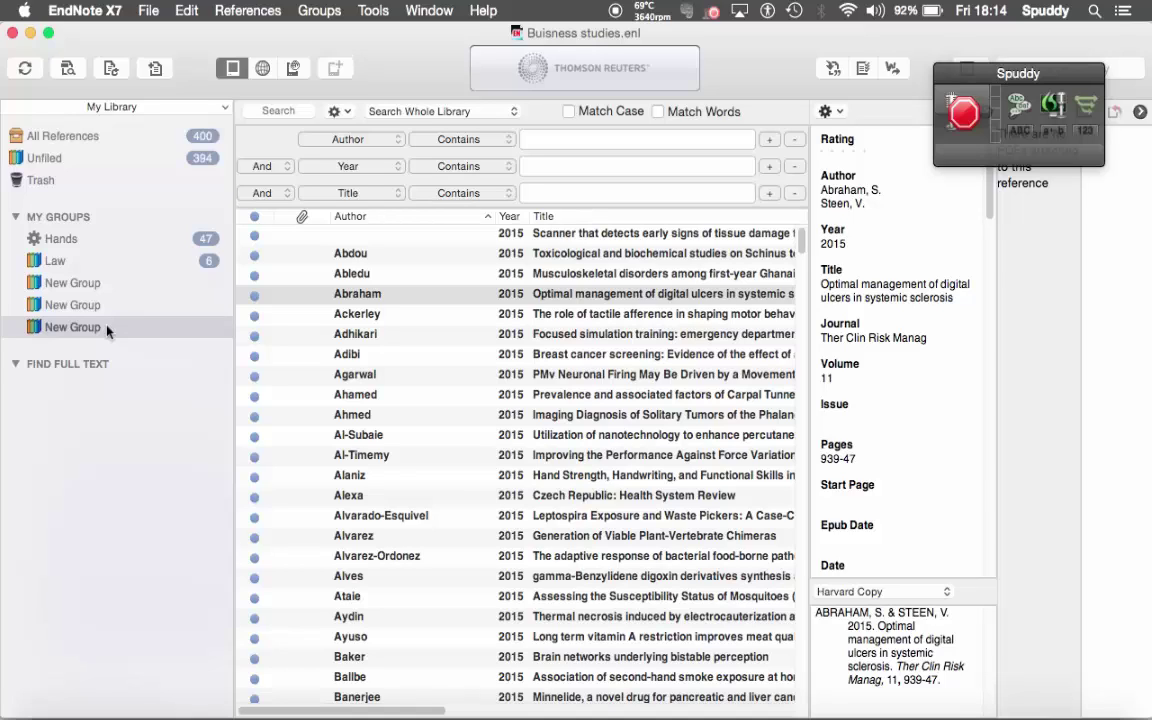
click(12, 33)
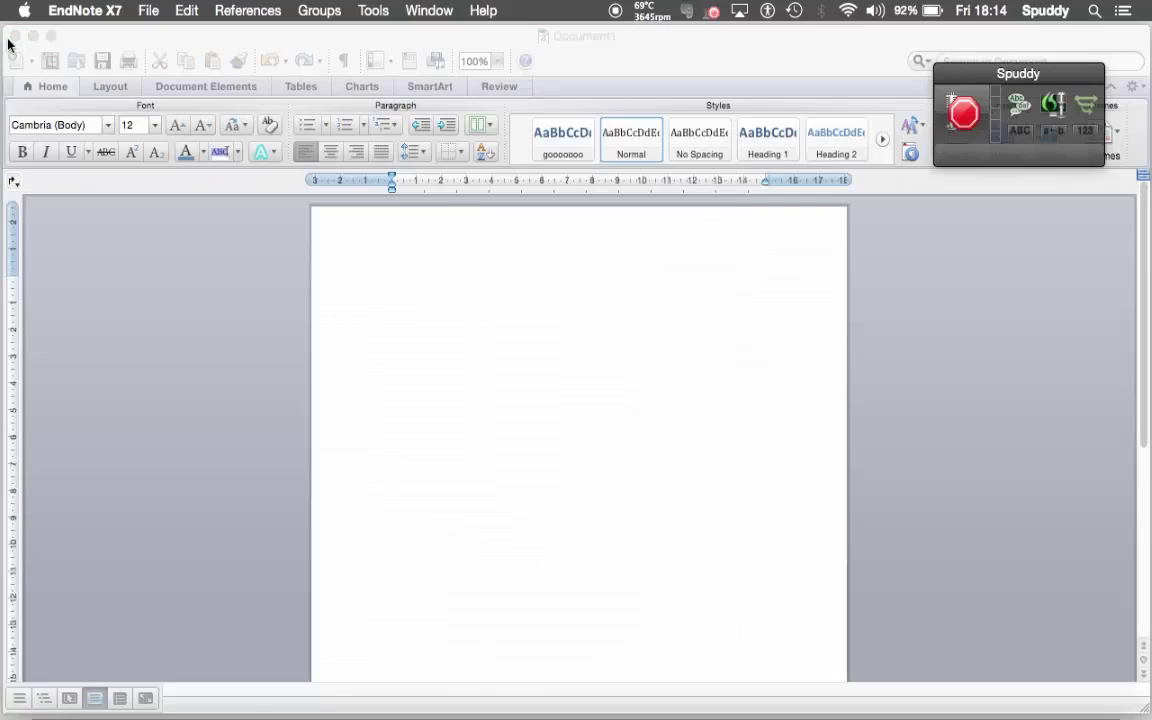
- Switch to the blank Word document and capture the whole screen as a screenshot
click(599, 357)
key(super+shift+3)
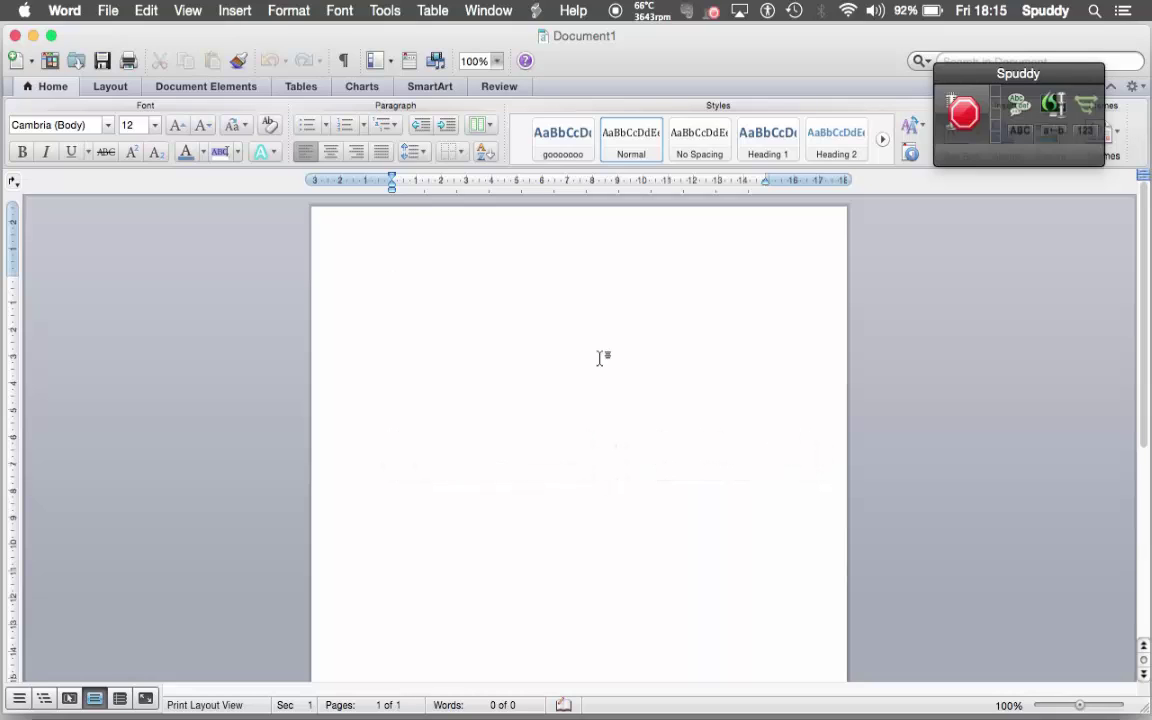
- Switch to Dictate, bring up its Commands window and search the Global commands for "snap"
click(1020, 110)
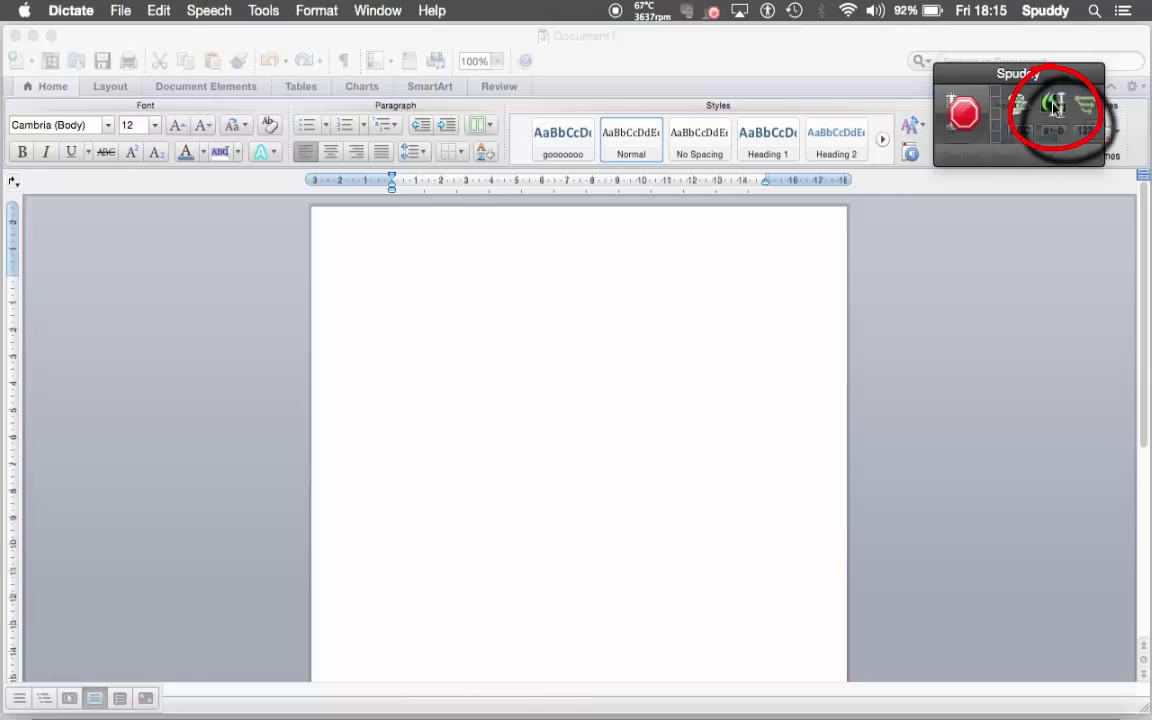
click(263, 10)
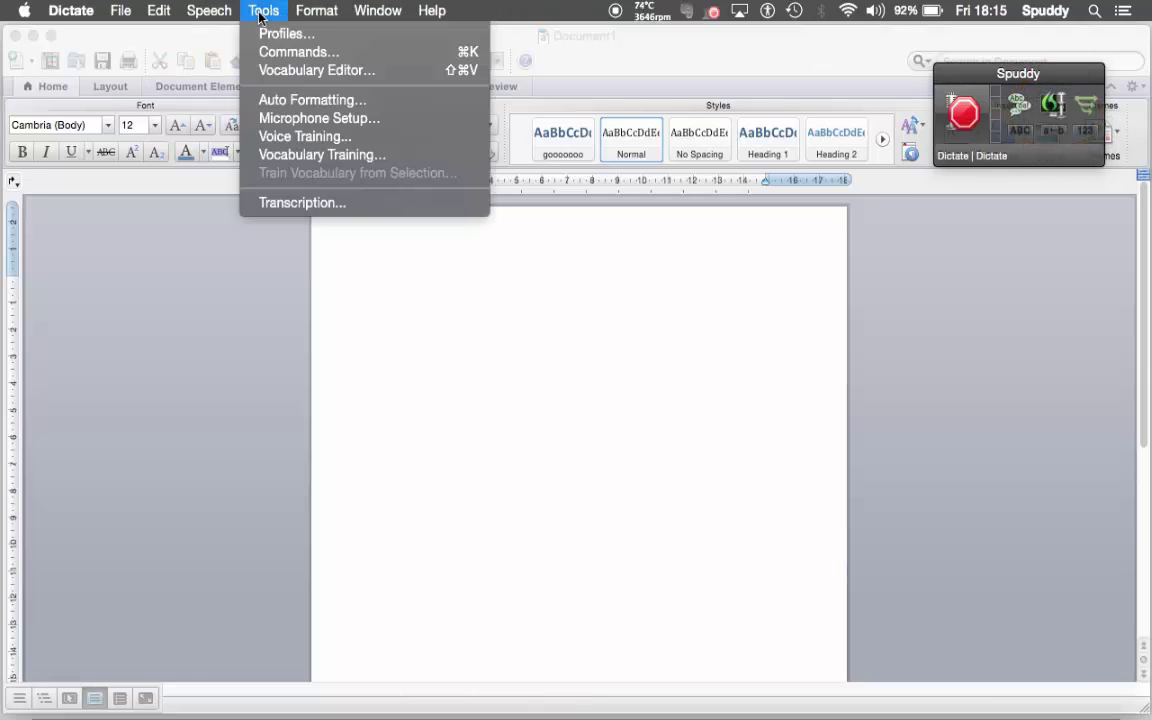
click(269, 51)
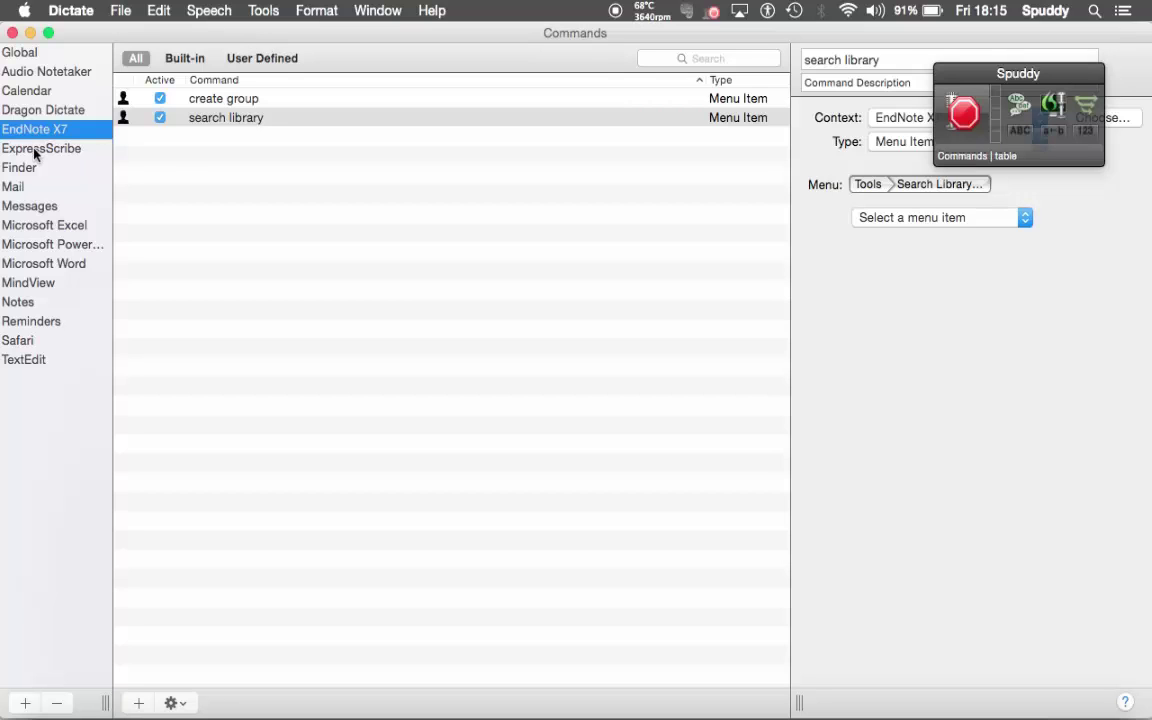
click(12, 54)
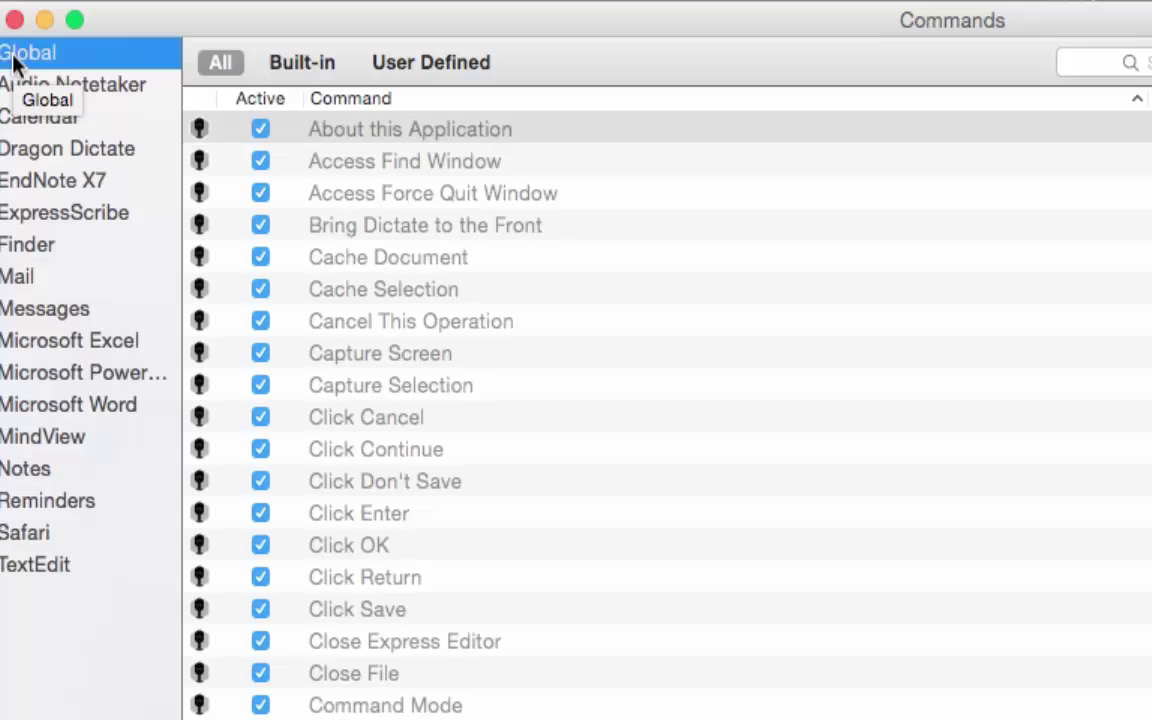
click(1140, 62)
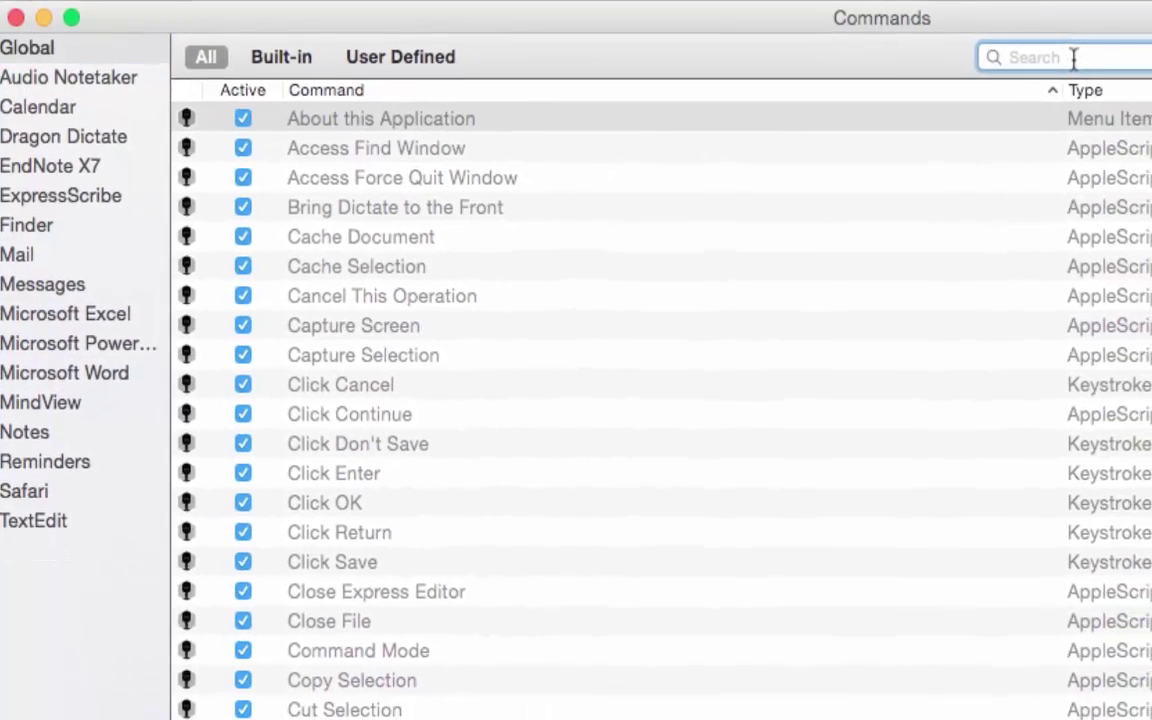
text(snap)
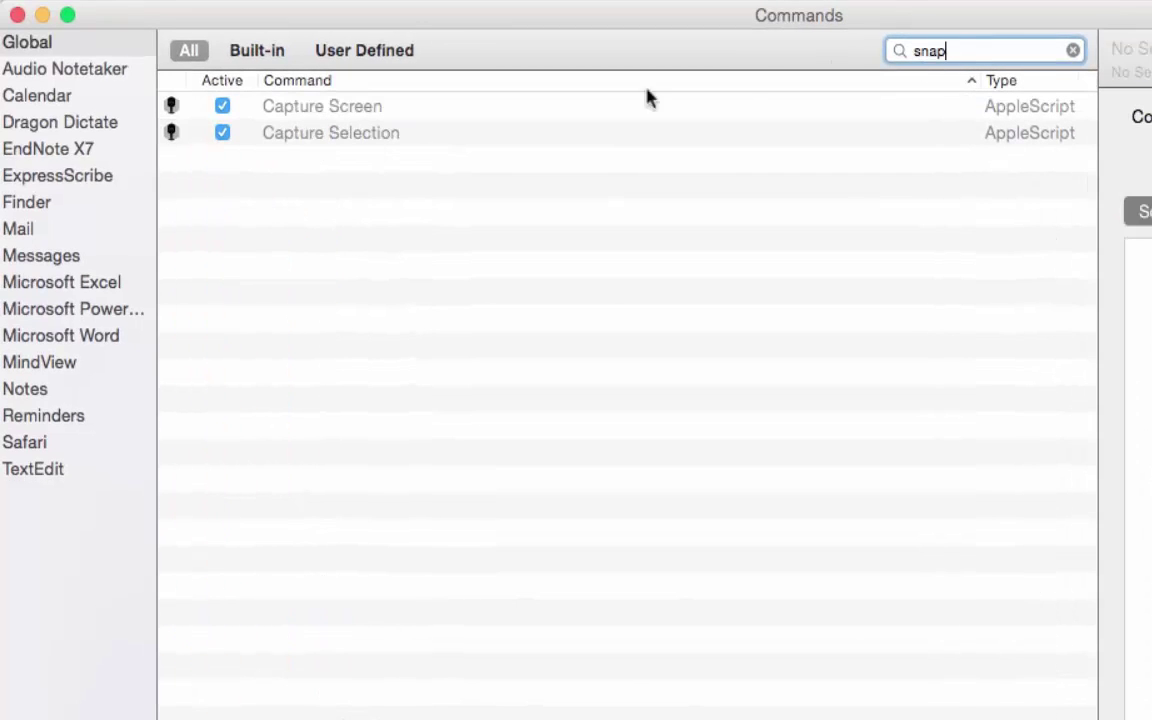
- Examine the details and AppleScript source of the Capture Screen and Capture Selection commands
click(375, 116)
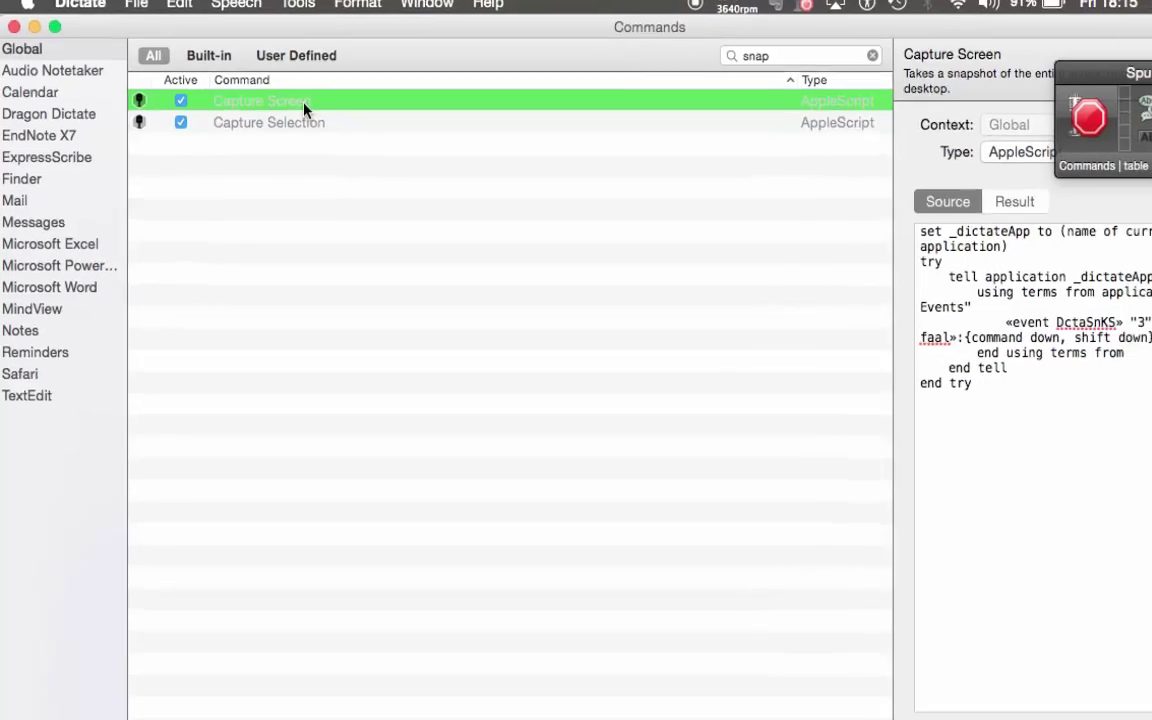
click(282, 123)
click(248, 100)
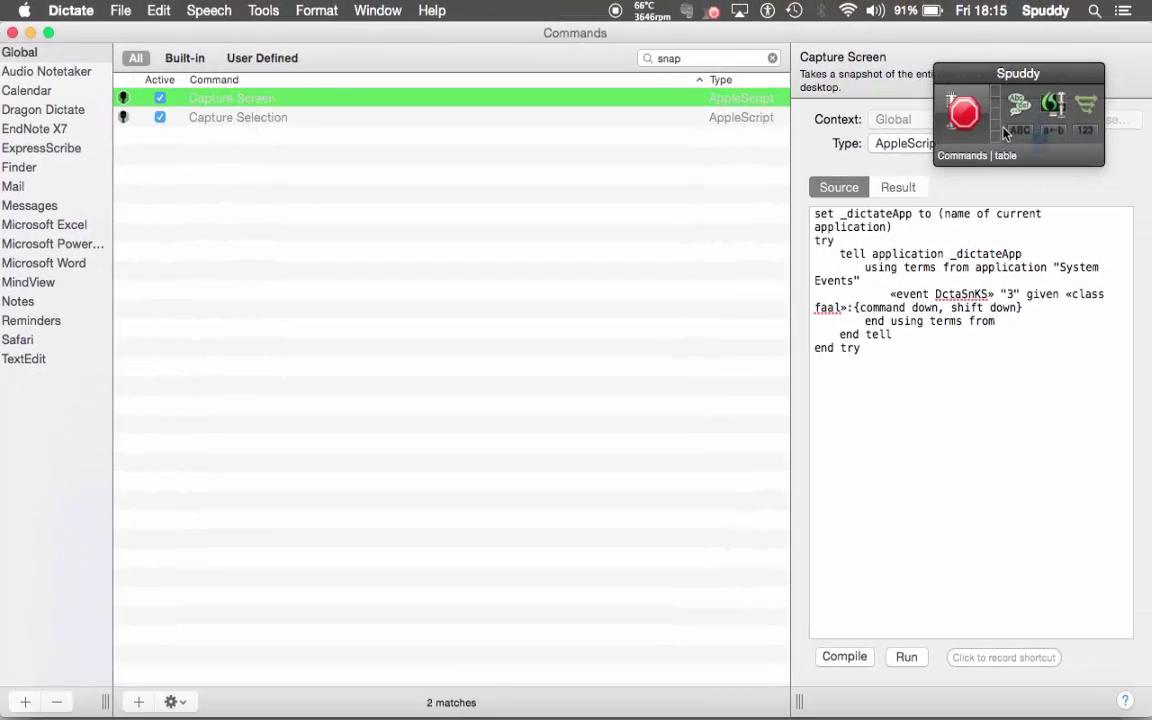
- Turn on the Dictate microphone to test the Capture Screen command, and open Screen Shot 2015-07-03 at 18.15.44 from the desktop
click(966, 116)
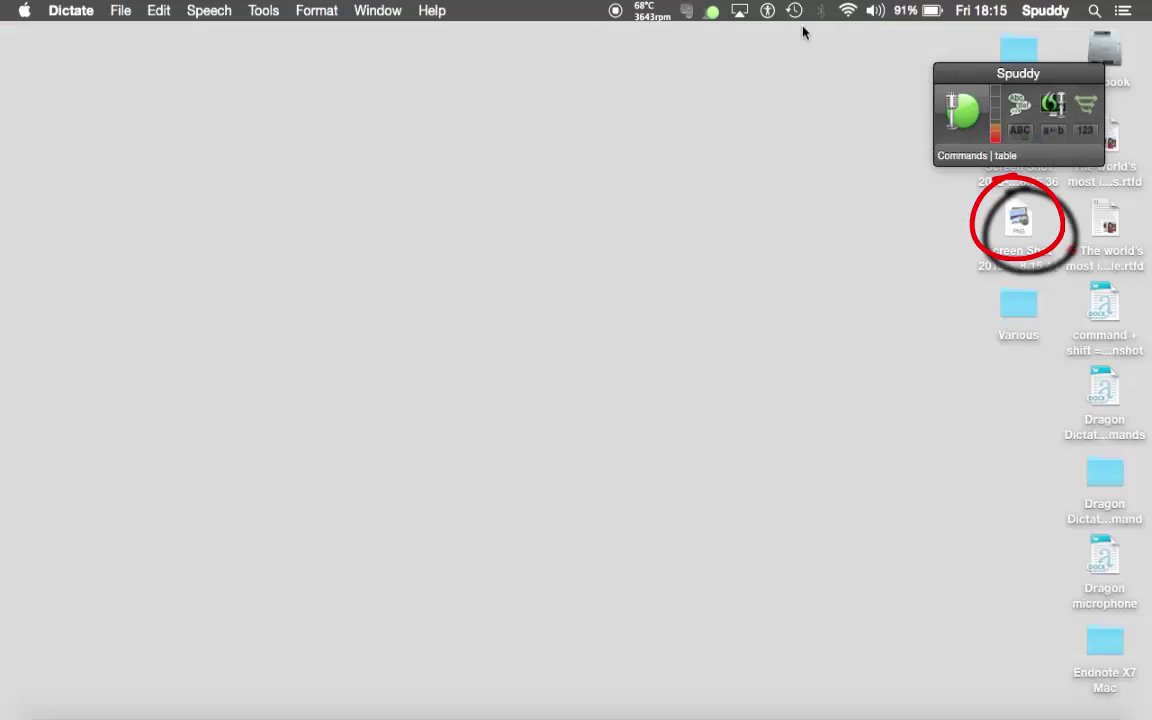
click(1023, 228)
double_click(1023, 228)
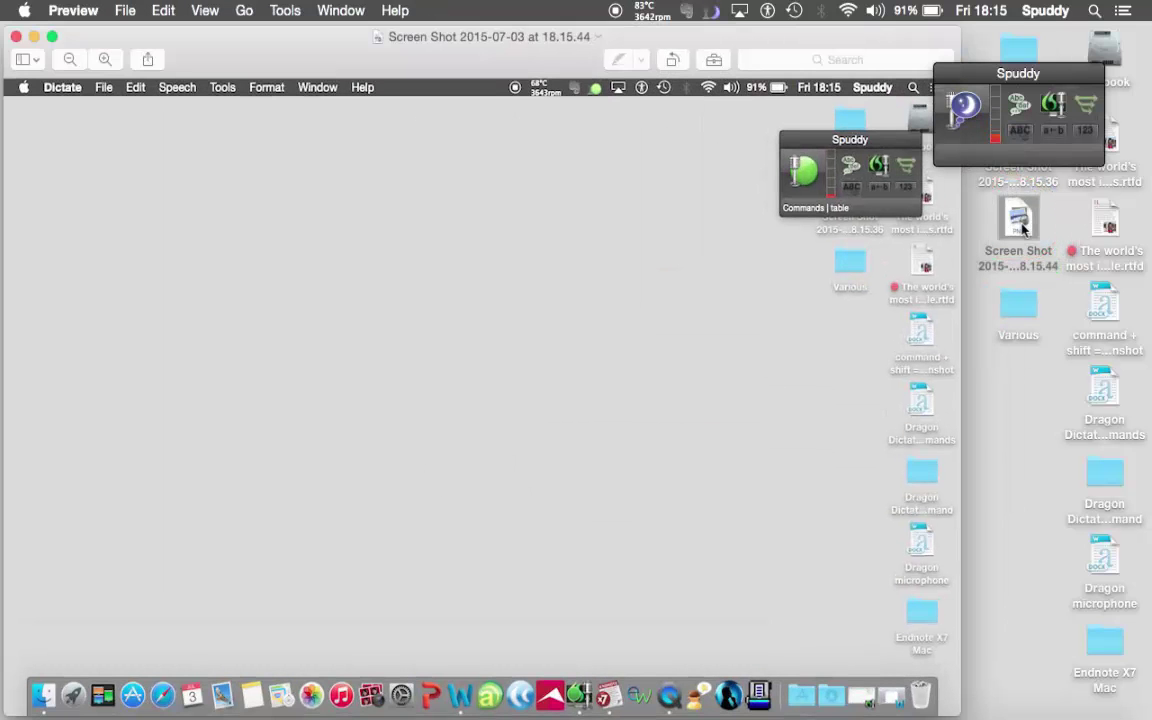
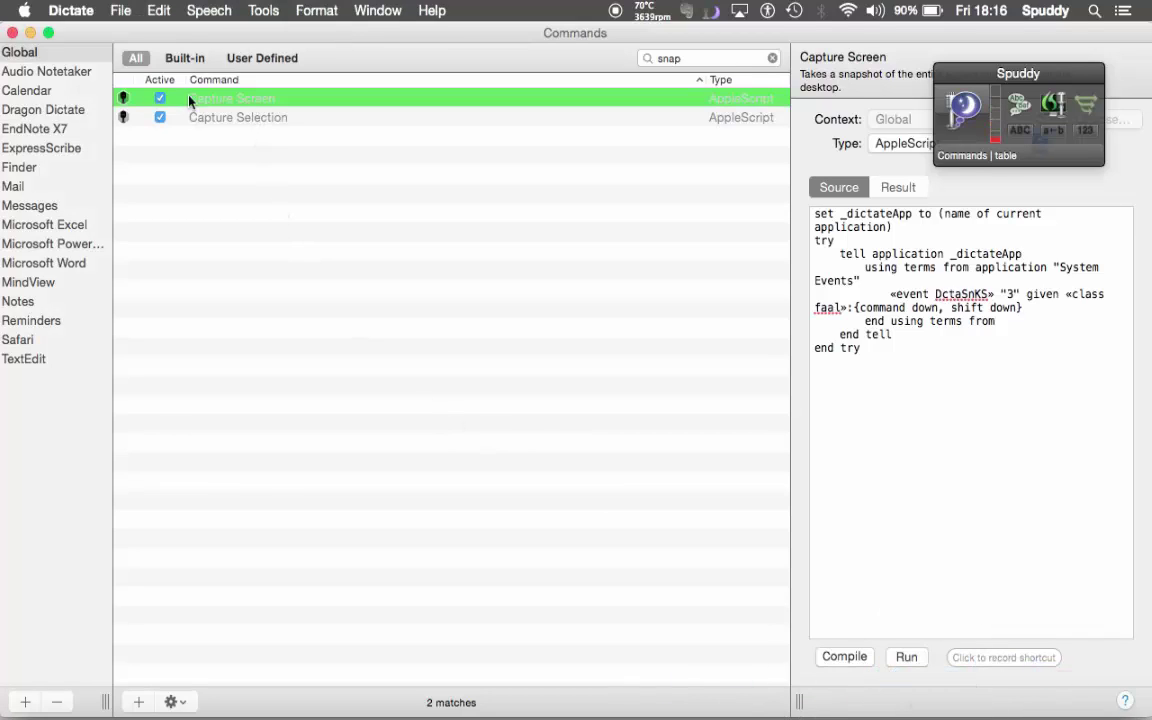
- Add a new command to the Global context and name it "Take picture"
click(26, 48)
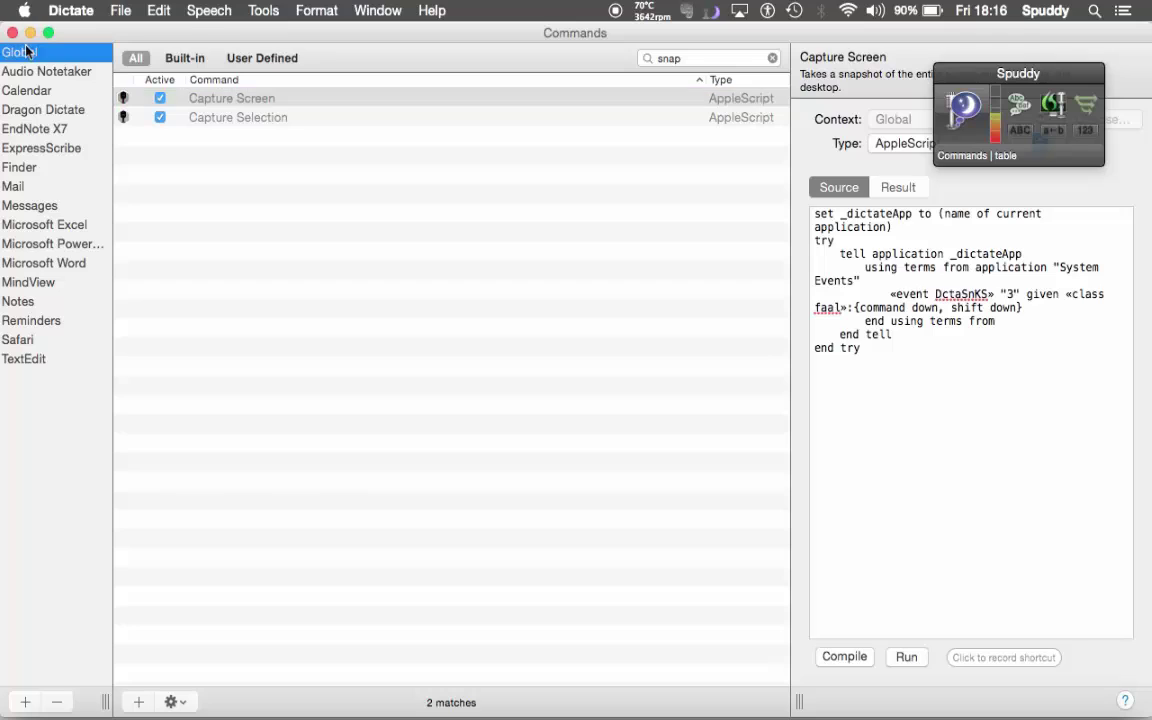
click(139, 703)
click(139, 703)
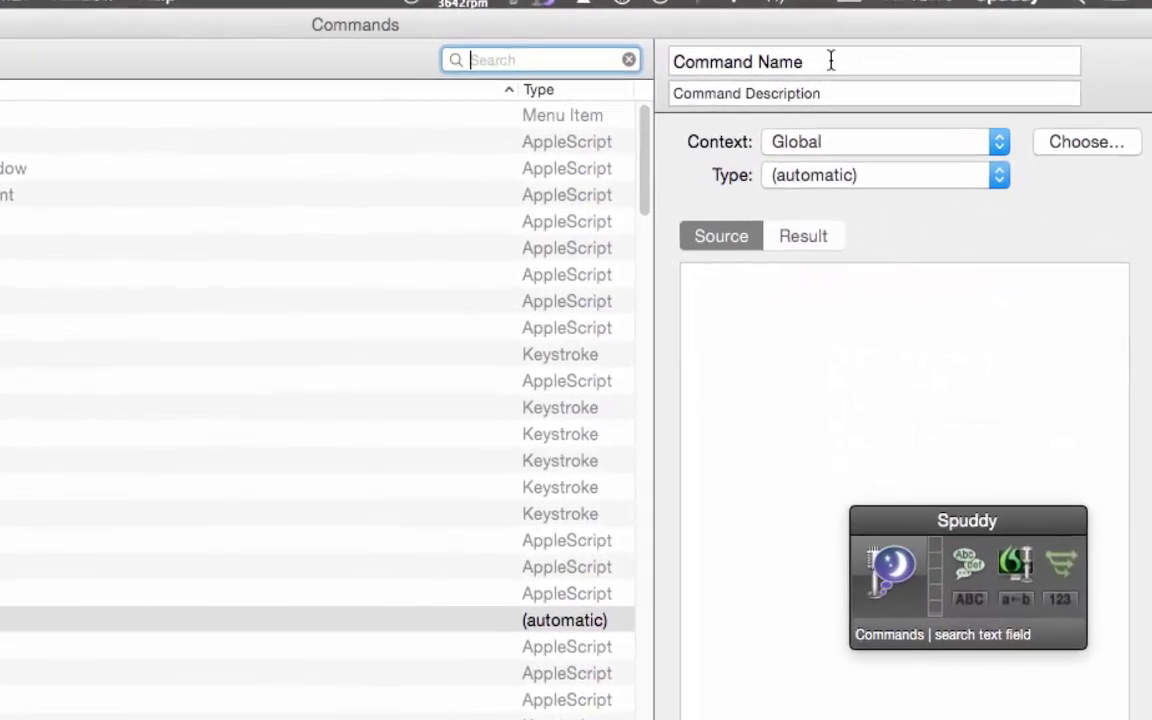
click(856, 60)
key(BackSpace)
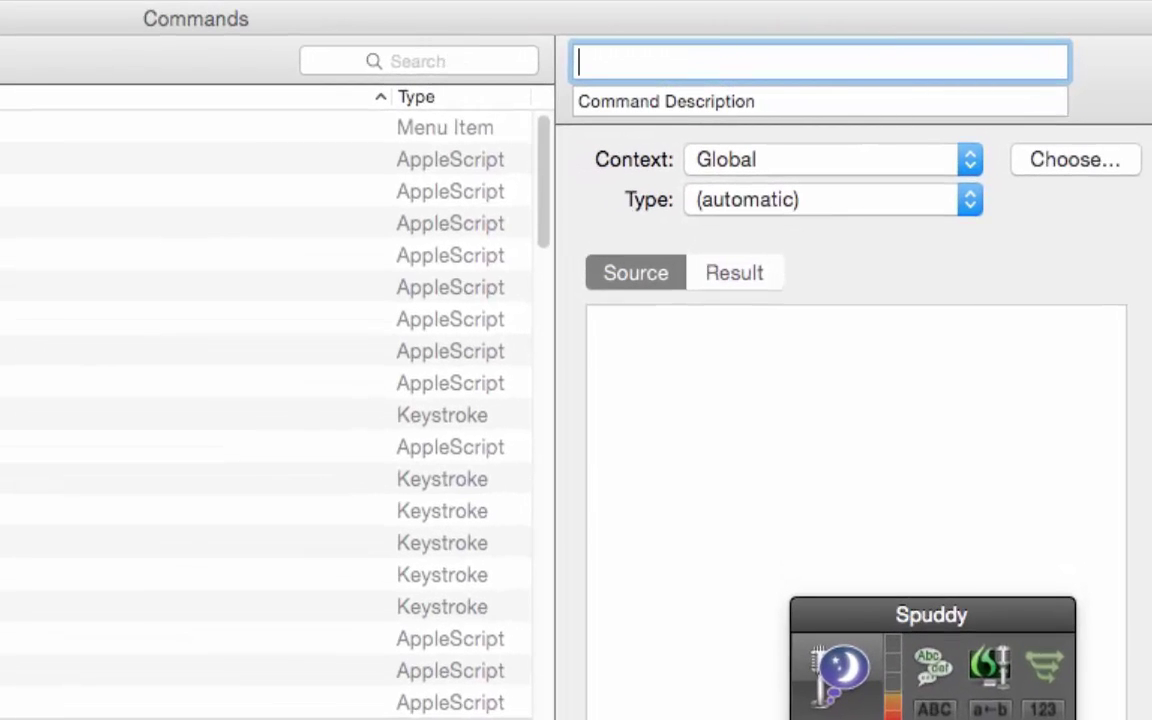
text(Tak)
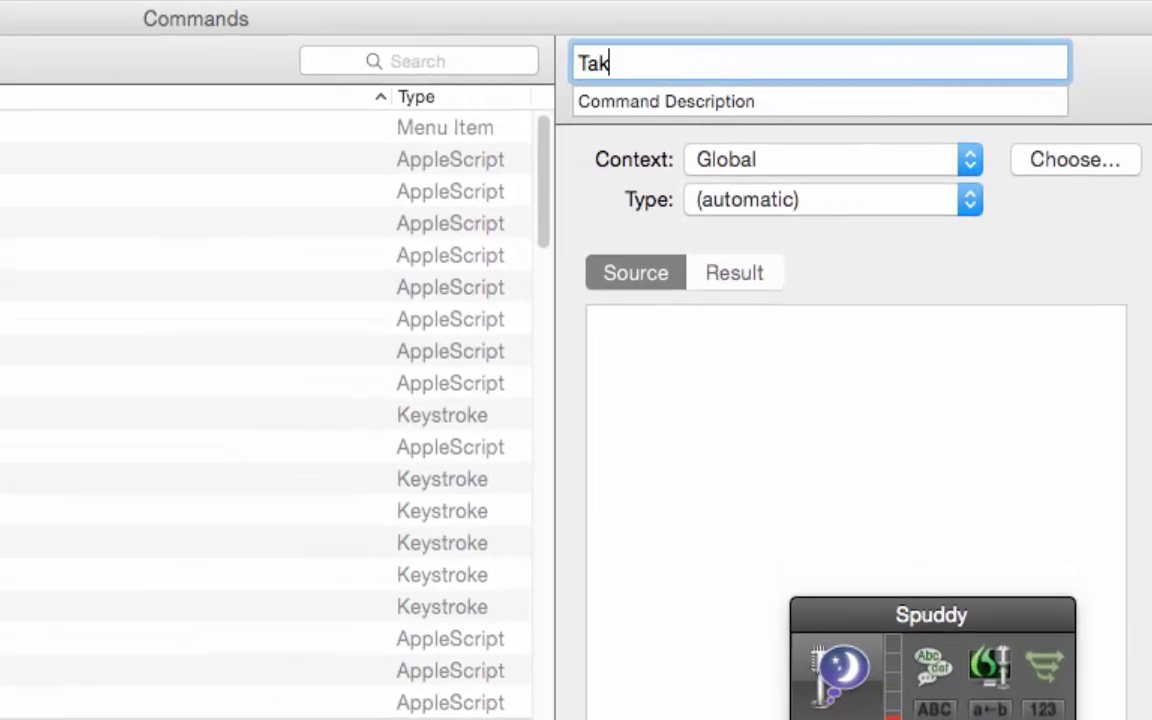
text(e picture)
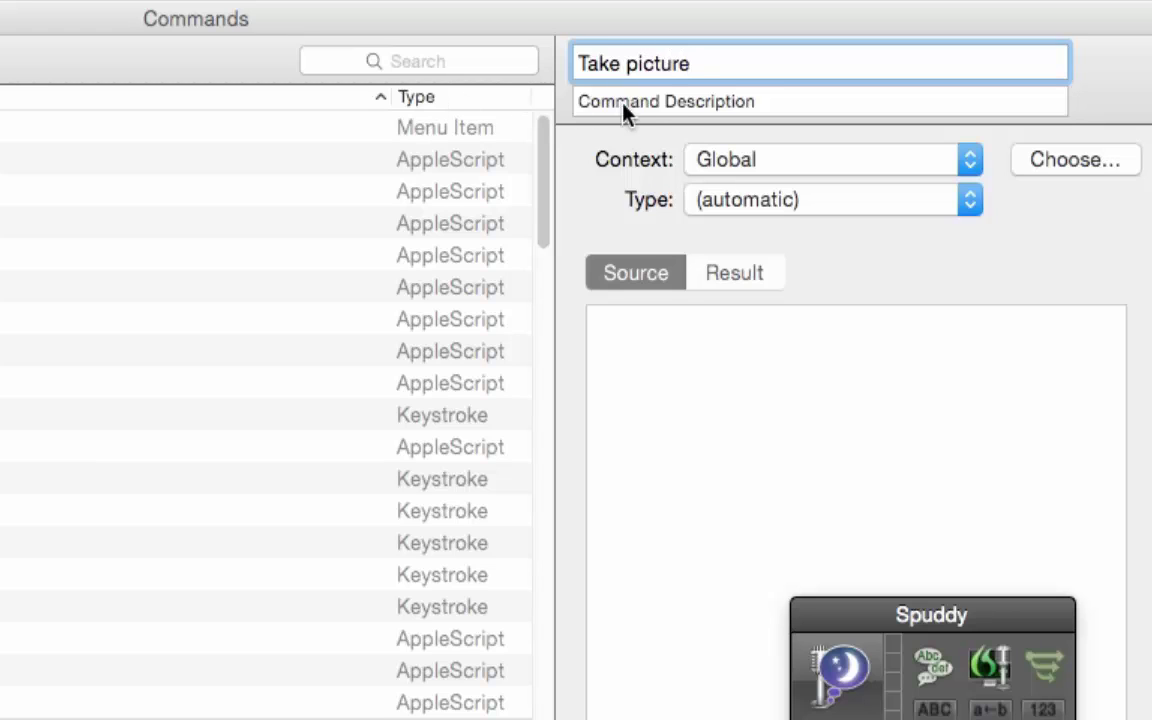
- Replace the placeholder description of the "Take picture" command with "Take a snap shot"
click(658, 104)
drag(800, 108, 550, 108)
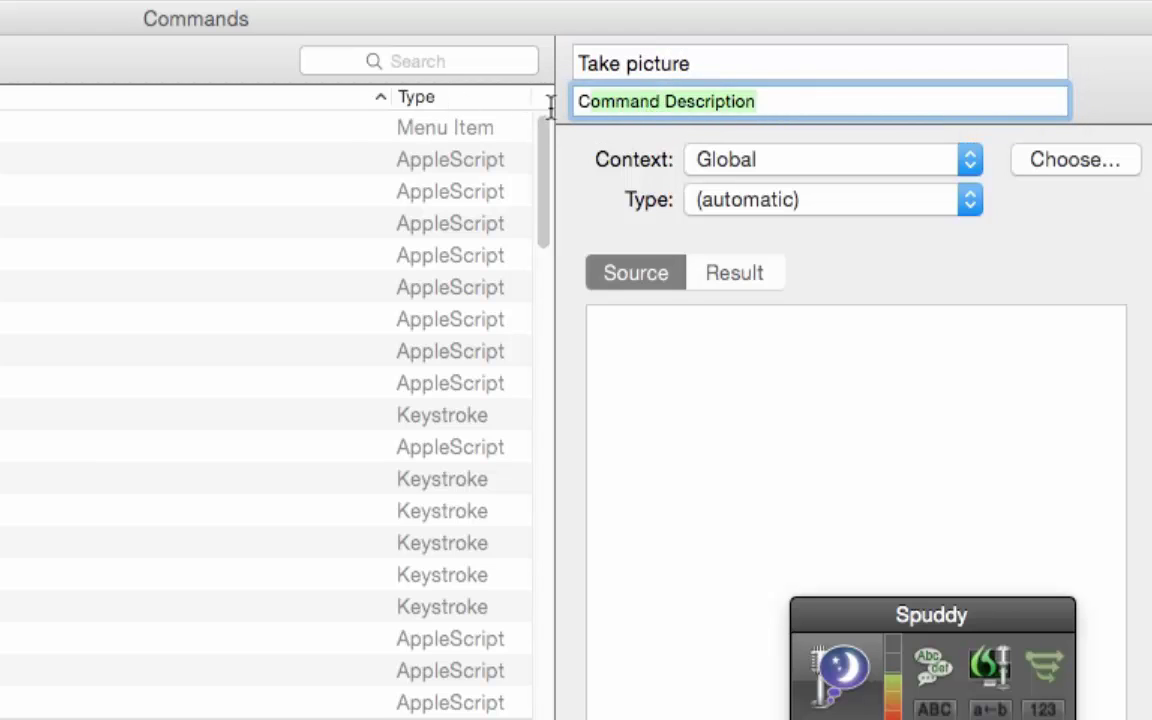
key(BackSpace)
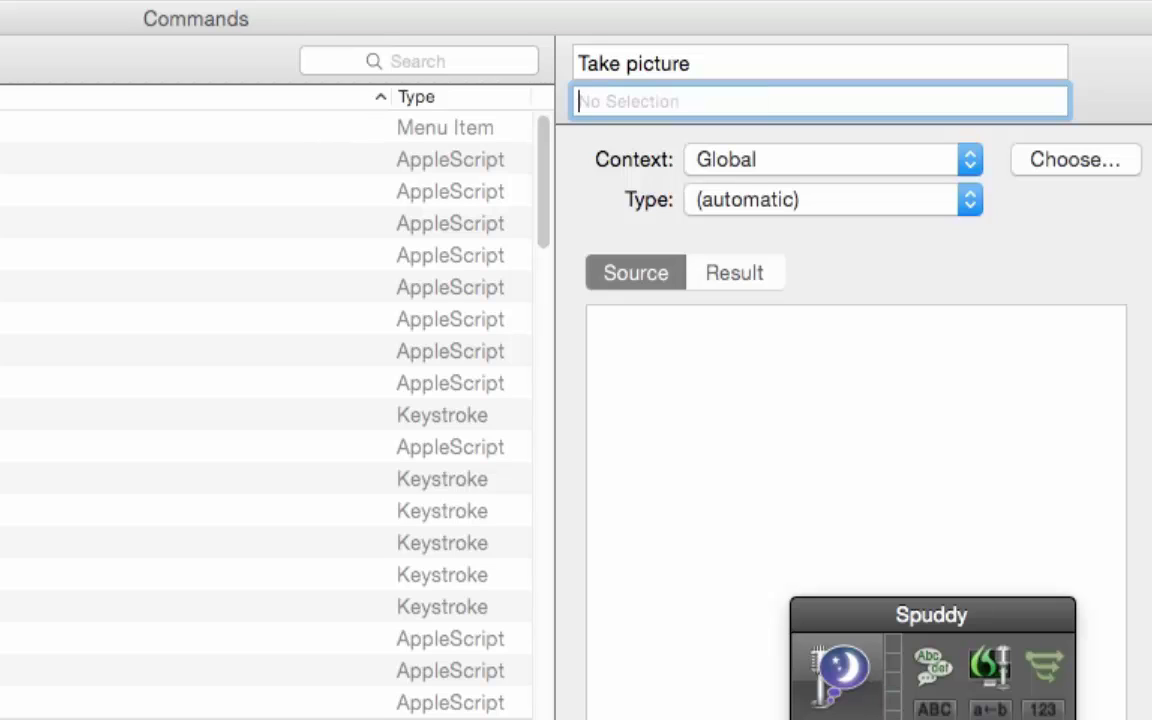
text(Take a snap shot)
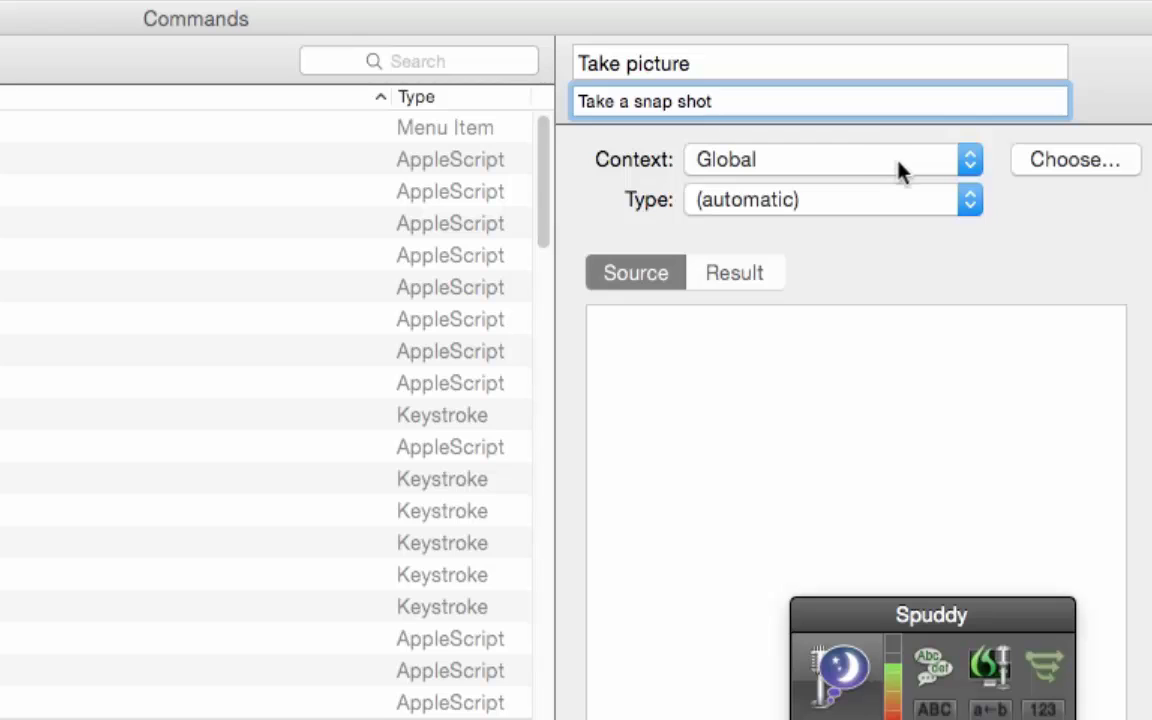
- Make "Take picture" a Keystroke command and add keystroke entries to it, moving the Dictate status window off its settings
click(970, 208)
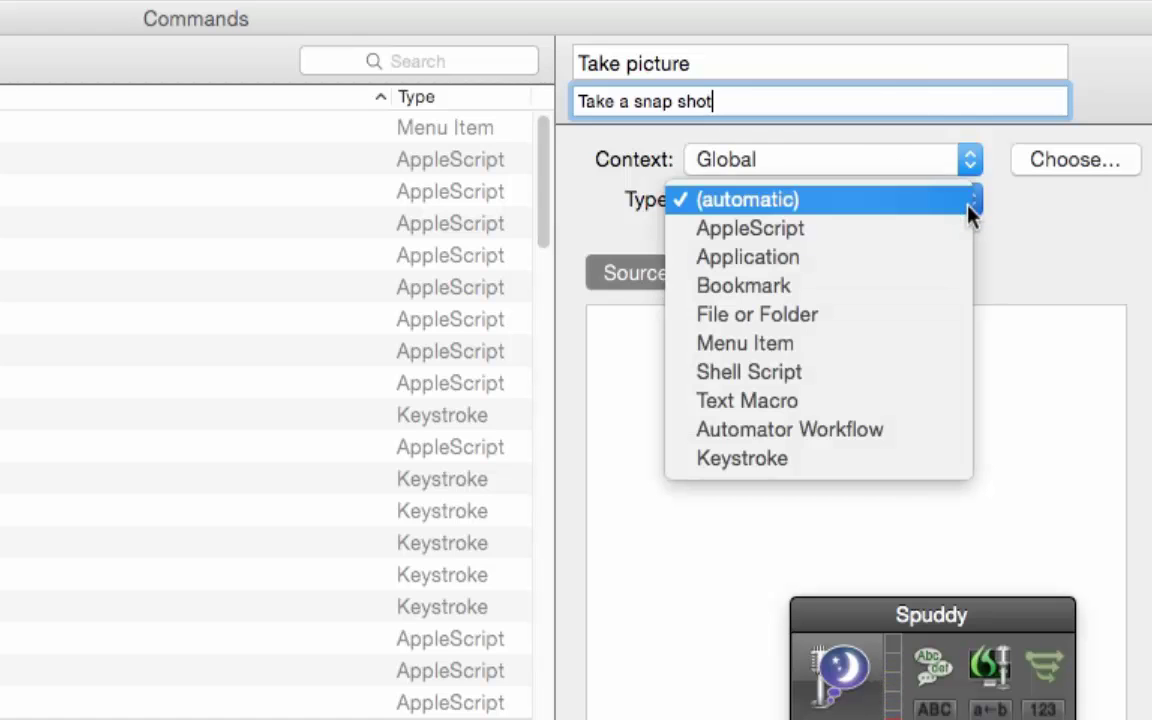
click(864, 458)
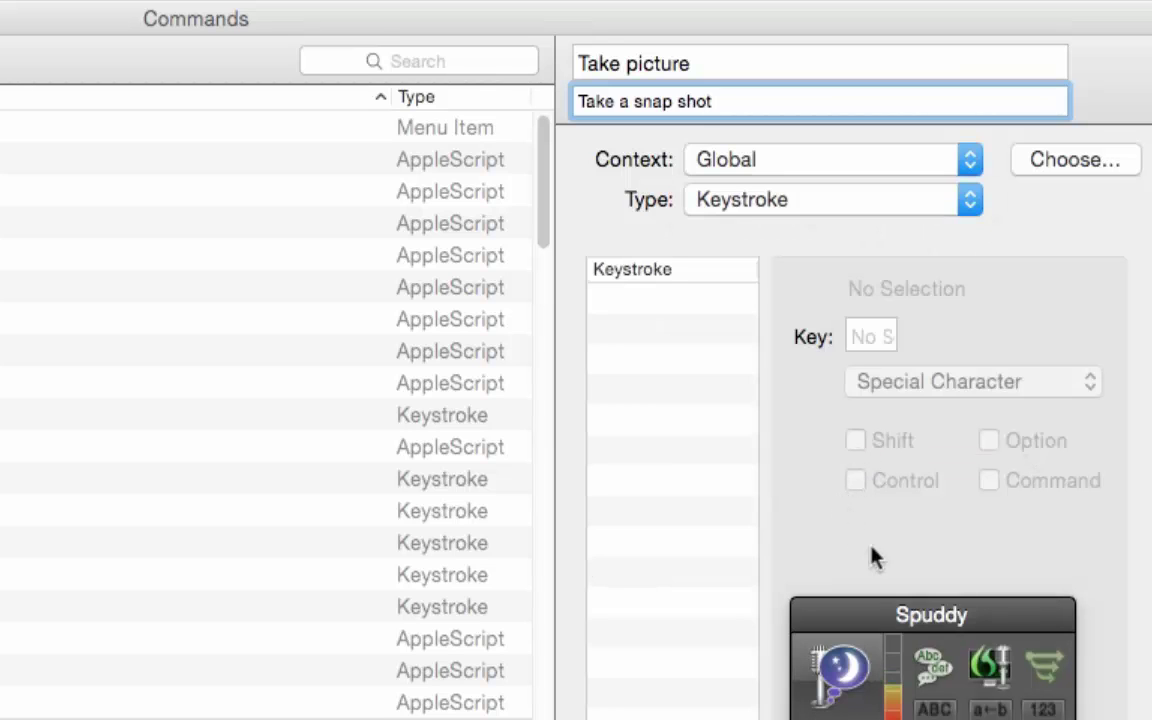
drag(892, 617, 411, 221)
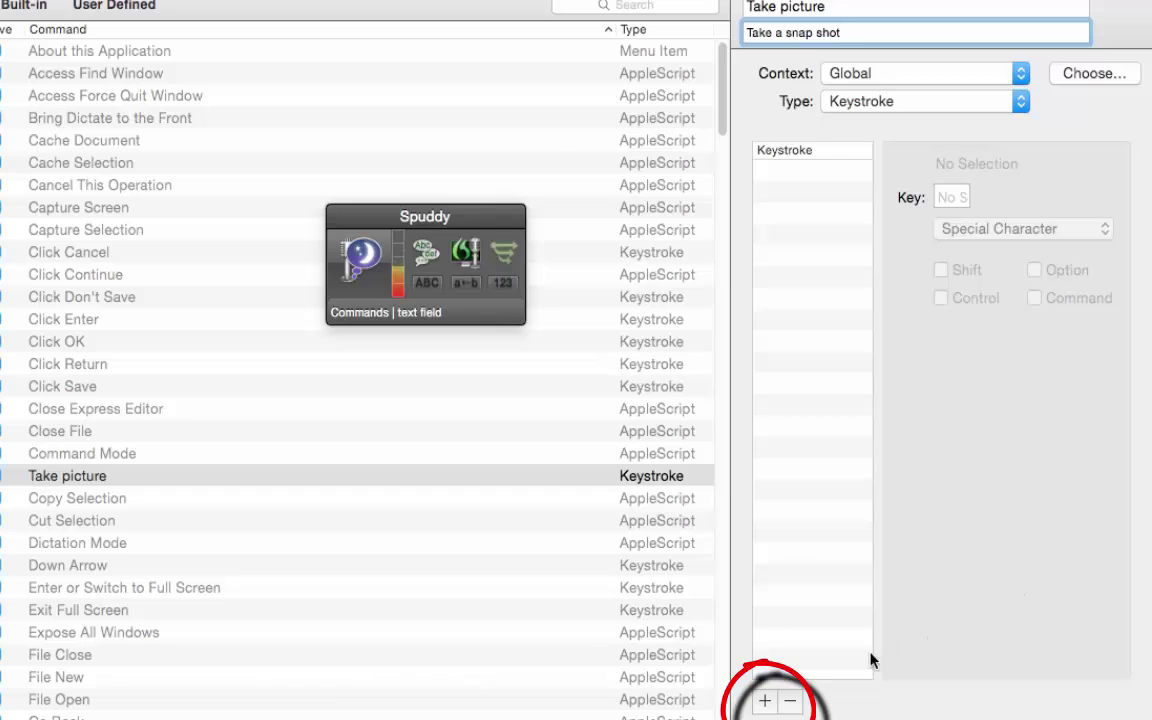
click(765, 702)
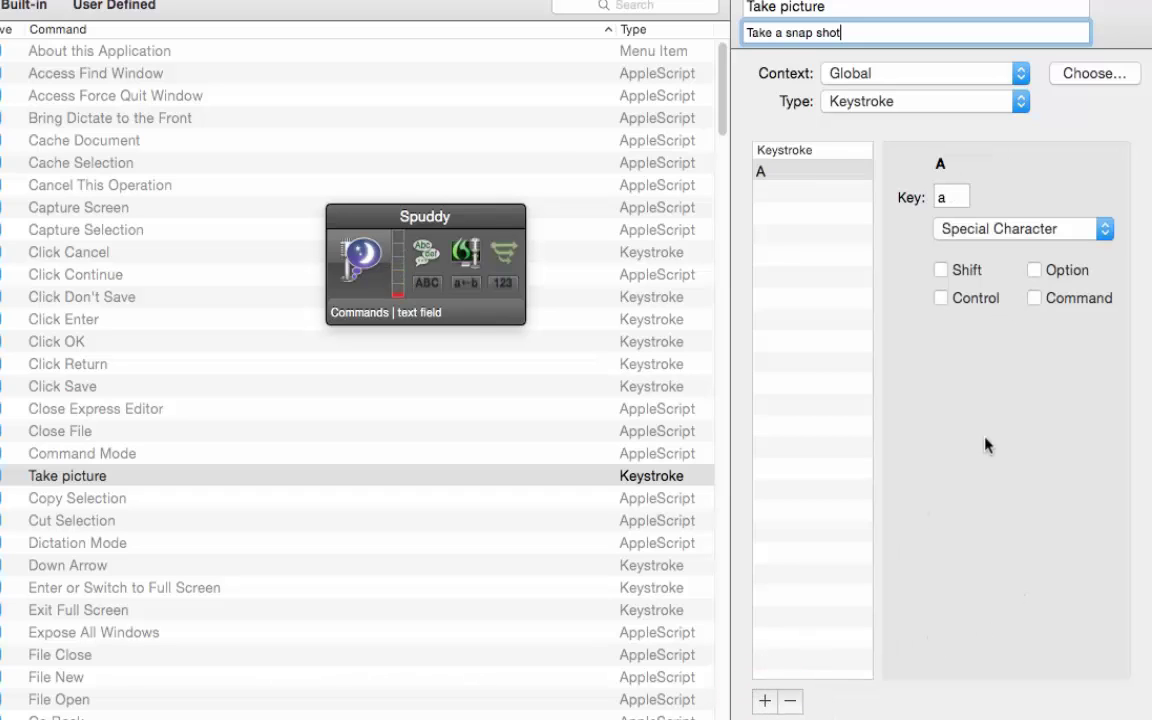
- Set the first keystroke of "Take picture" to Shift + Command + 3 and save the command
click(1036, 299)
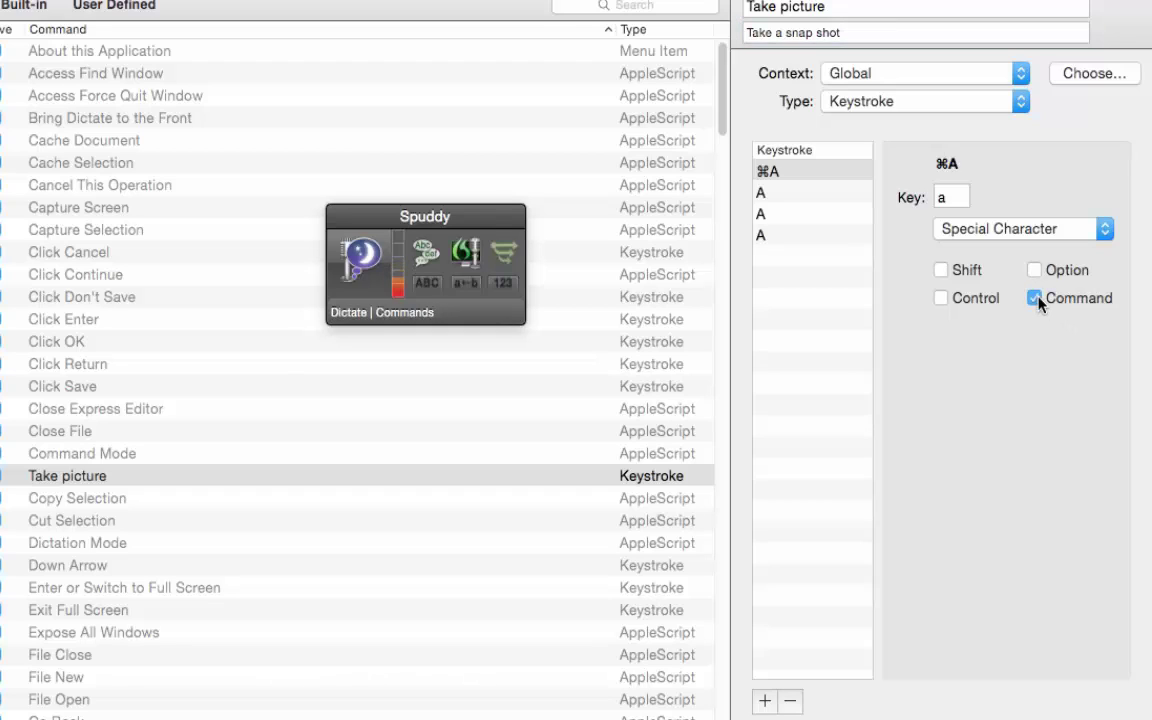
click(943, 271)
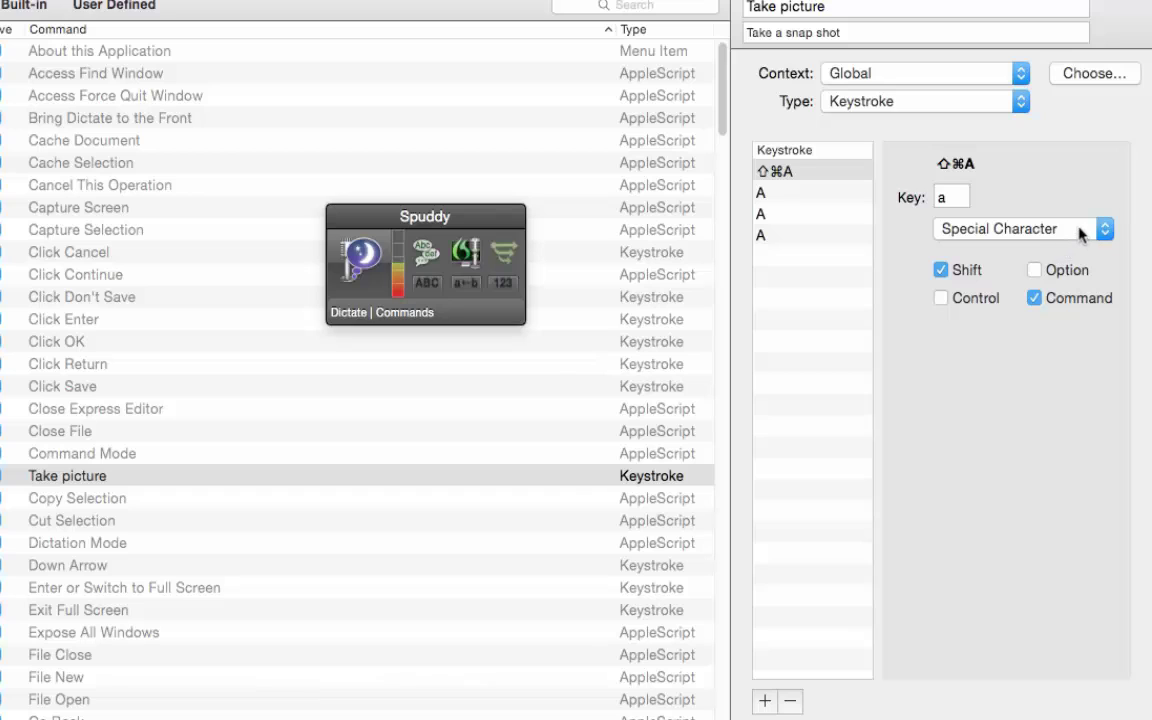
click(1033, 232)
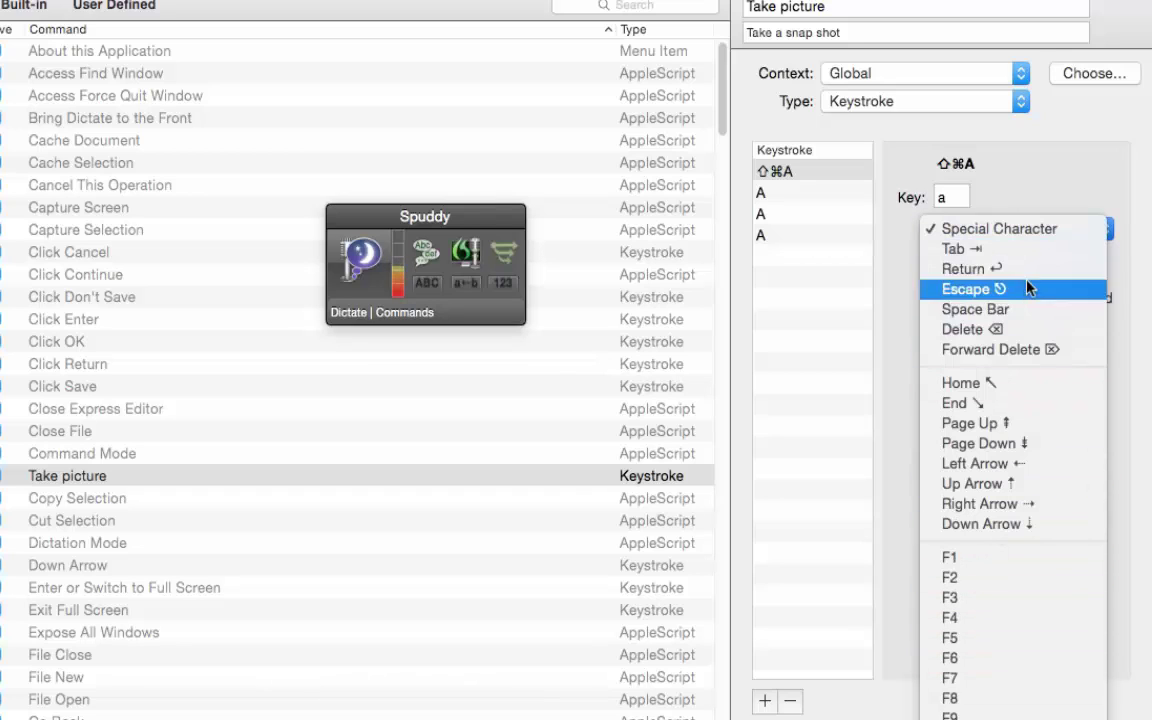
click(1027, 196)
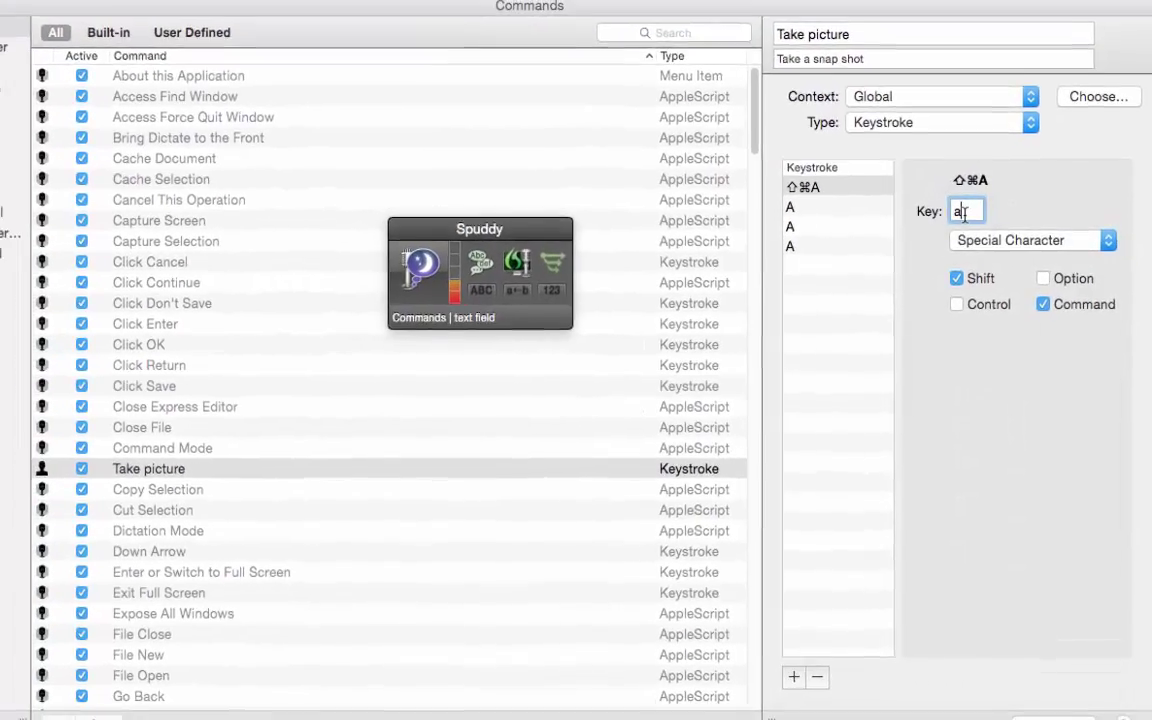
key(BackSpace)
text(3)
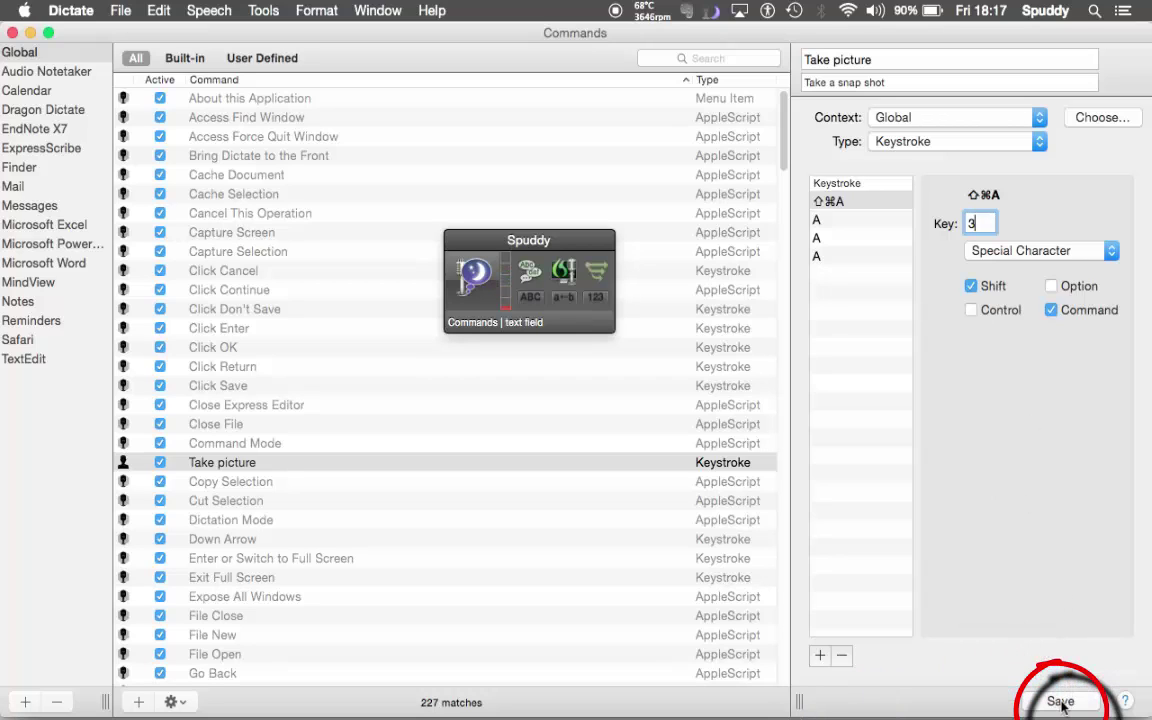
click(1061, 702)
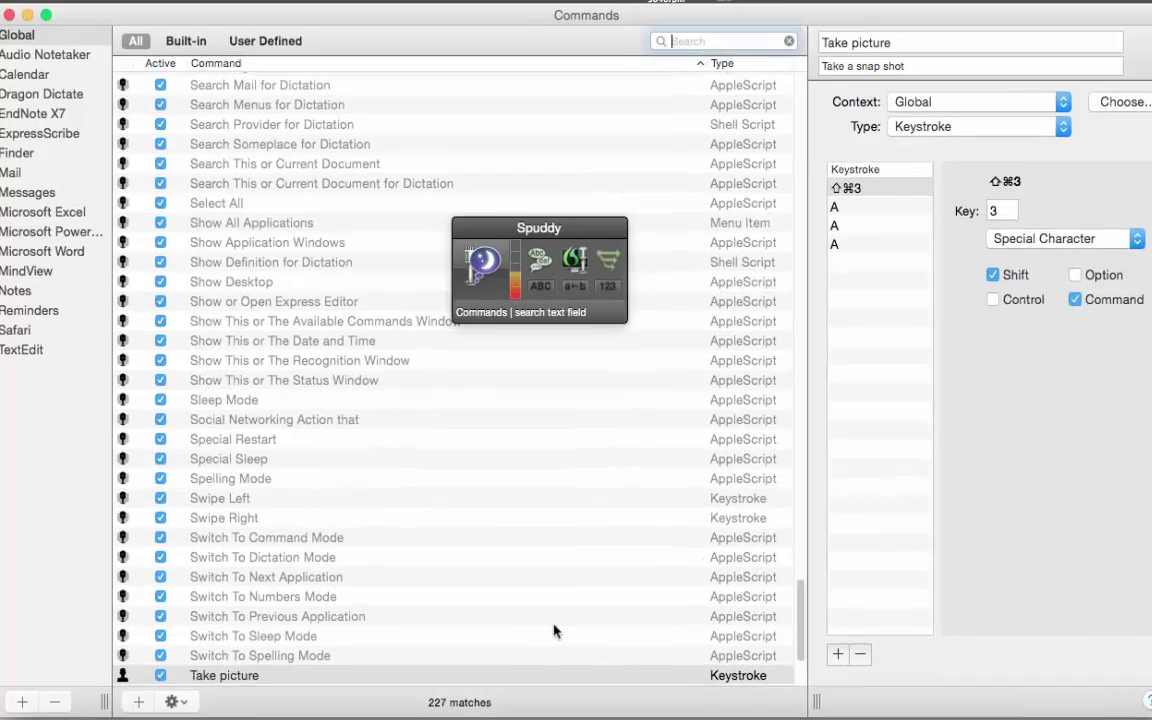
- Close the Commands window, view Screen Shot 2015-07-03 at 18.17.31 from the desktop, and switch off the Dictate microphone
scroll(589, 658, down, 1)
click(600, 556)
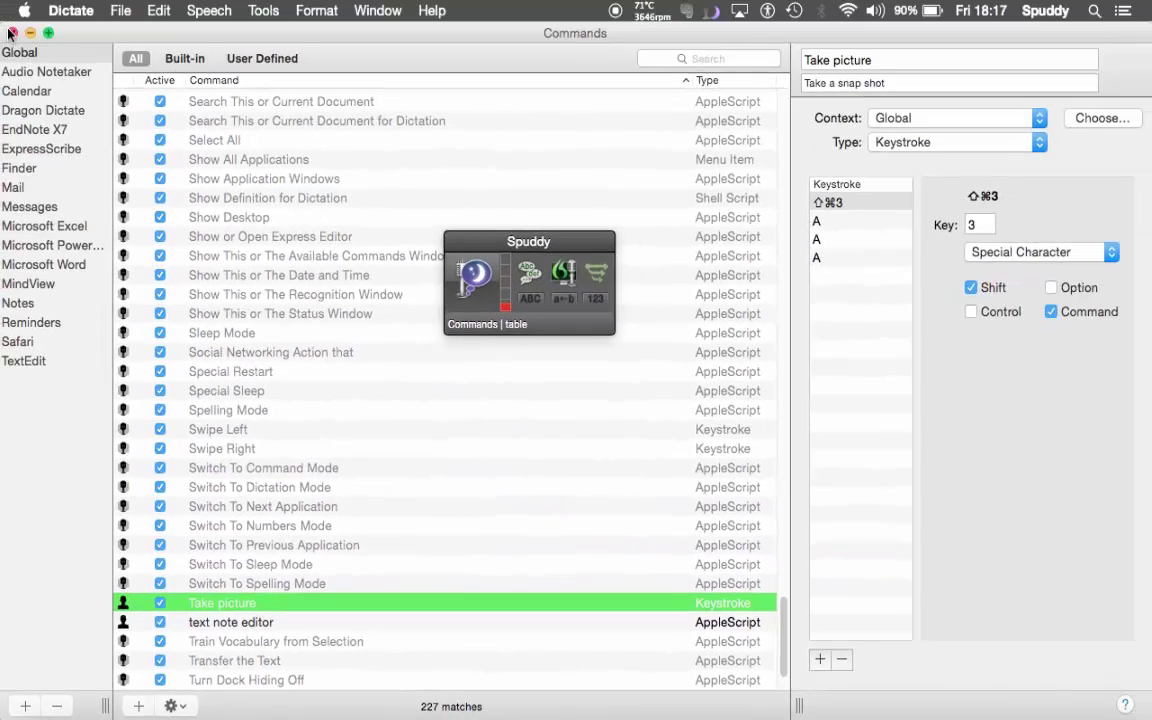
click(11, 33)
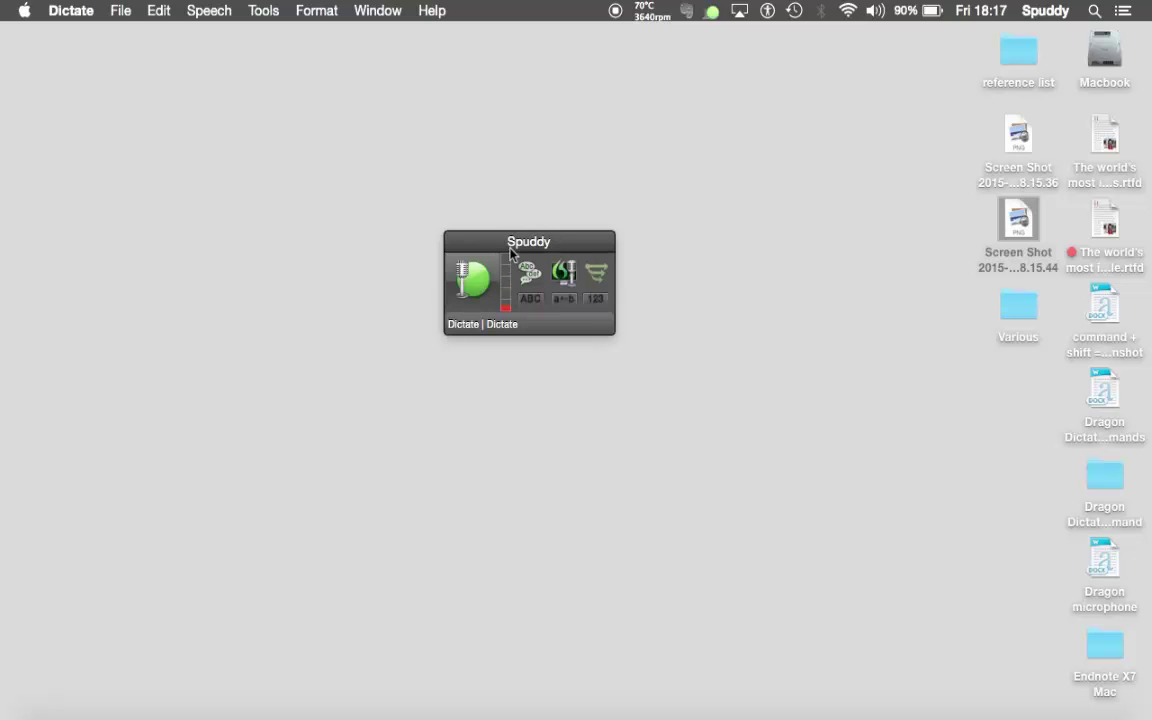
double_click(1017, 310)
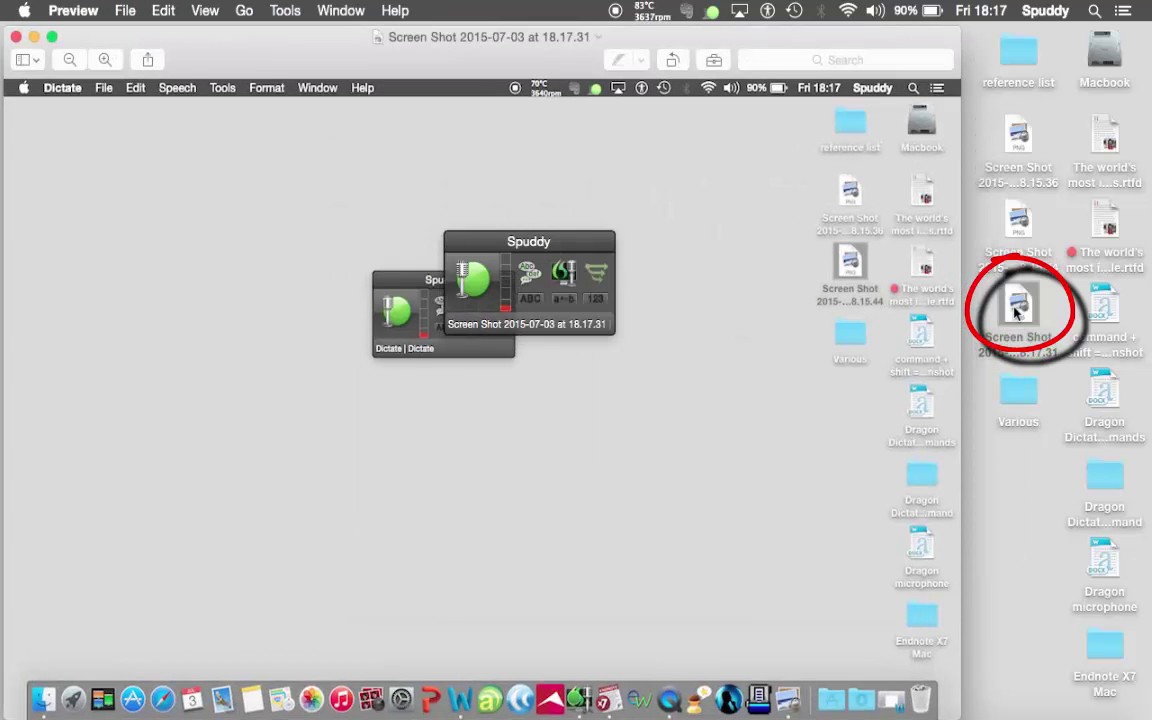
click(474, 283)
click(16, 36)
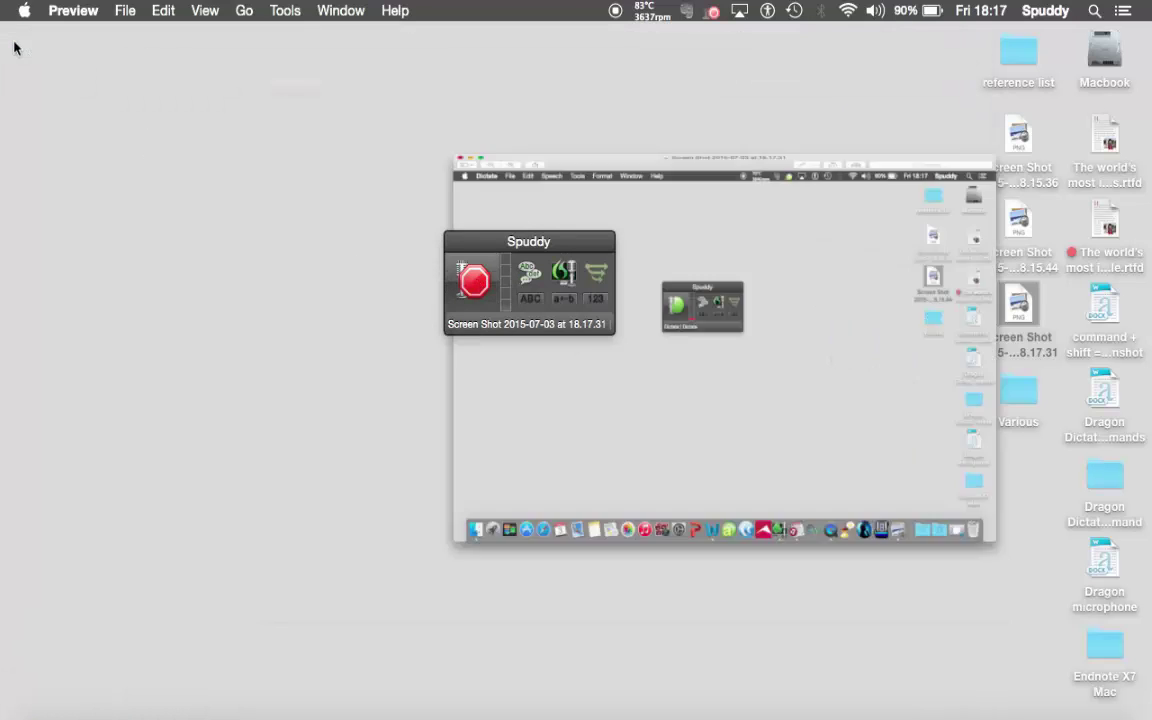
- Switch to Word and move the Dictate status window away from the document page
click(1067, 694)
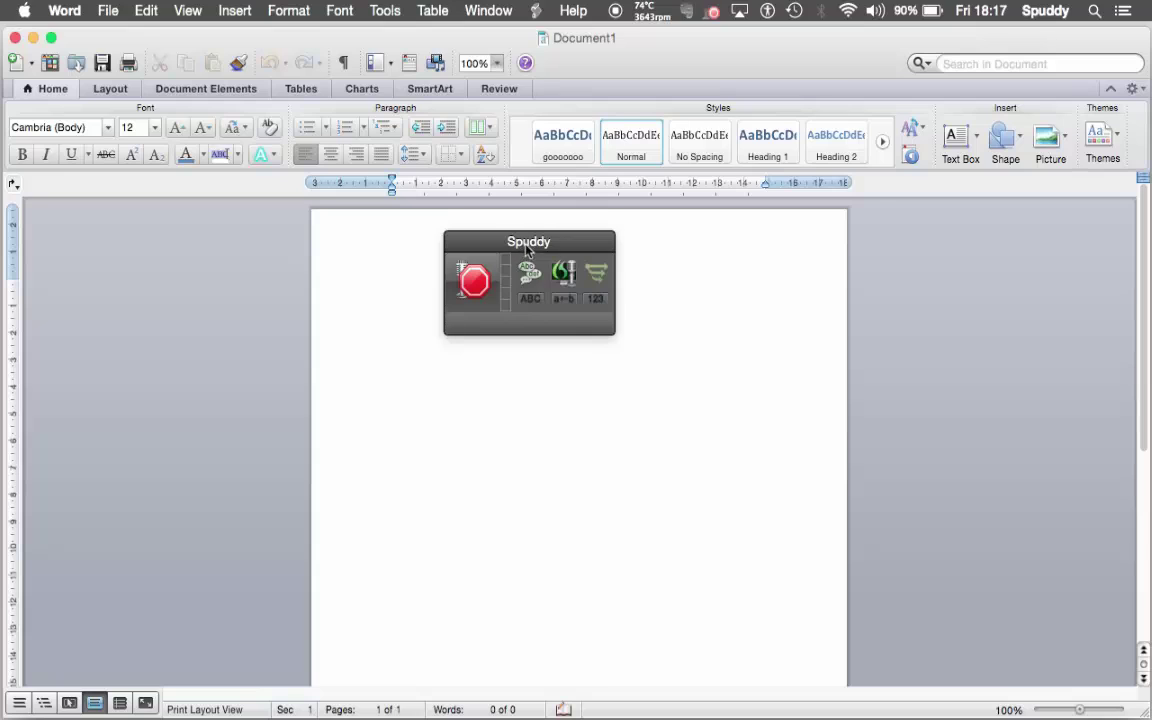
drag(527, 248, 1008, 152)
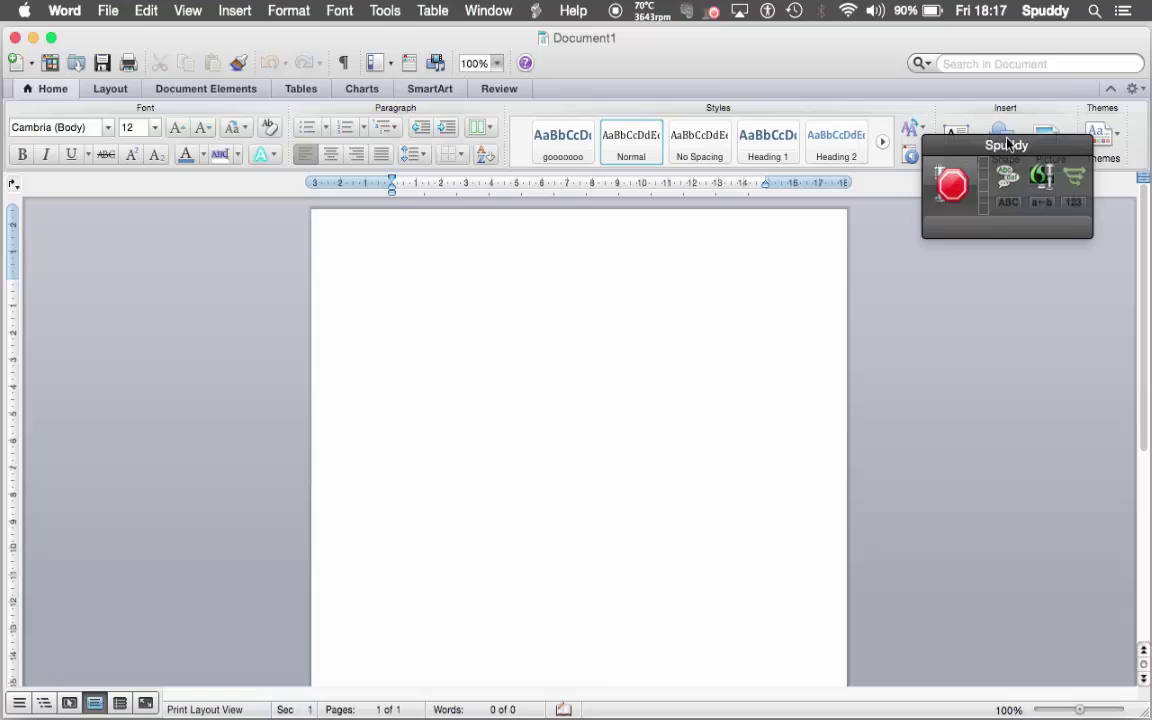
drag(1008, 152, 1022, 92)
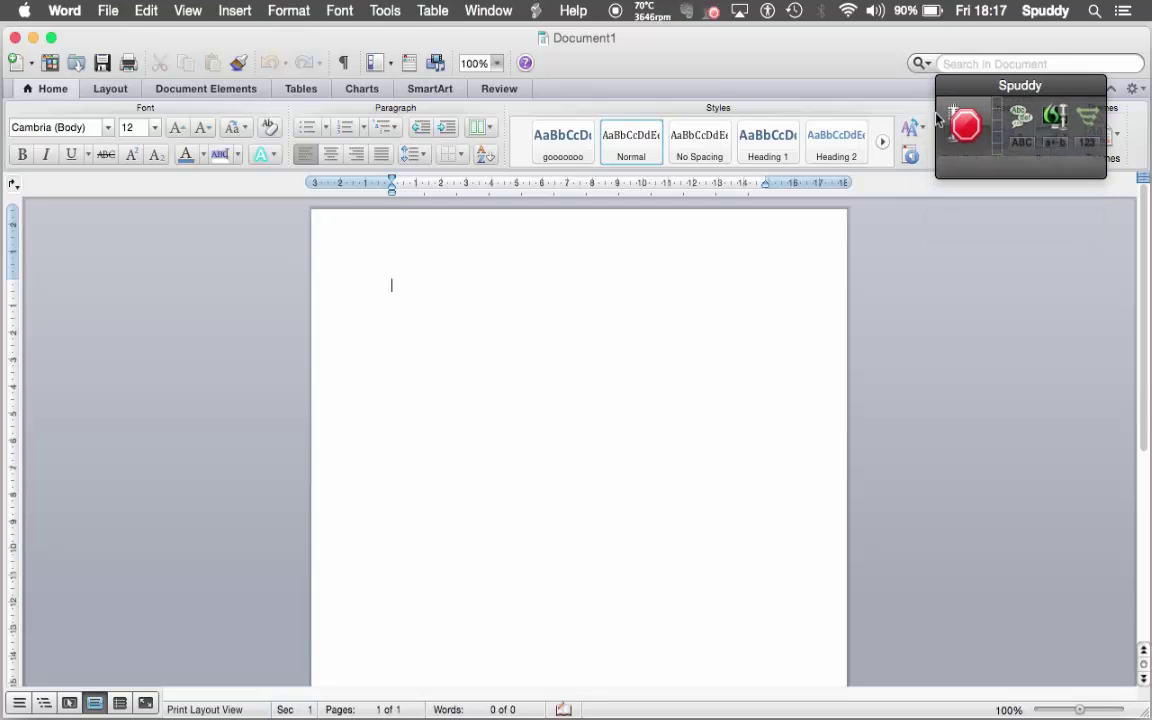
- Switch to Safari, search Google for "mountain biking" and open the Miniclip "Mountain Bike - A free Sports Game" result
click(200, 680)
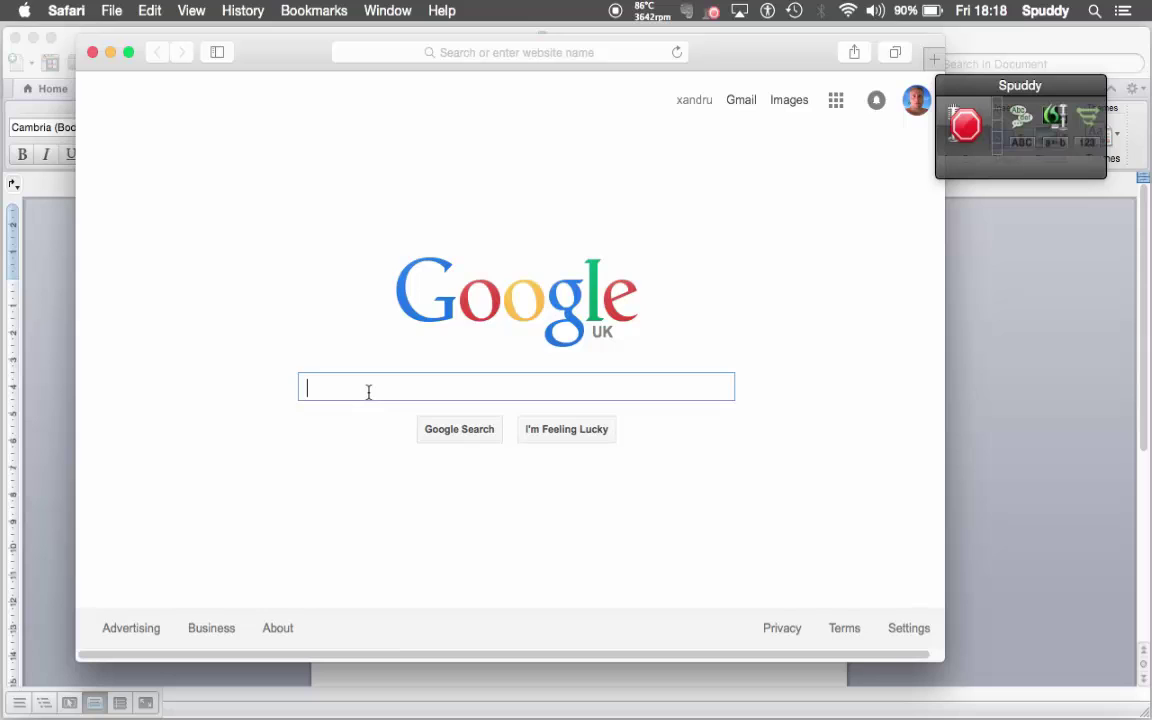
text(mountain biking)
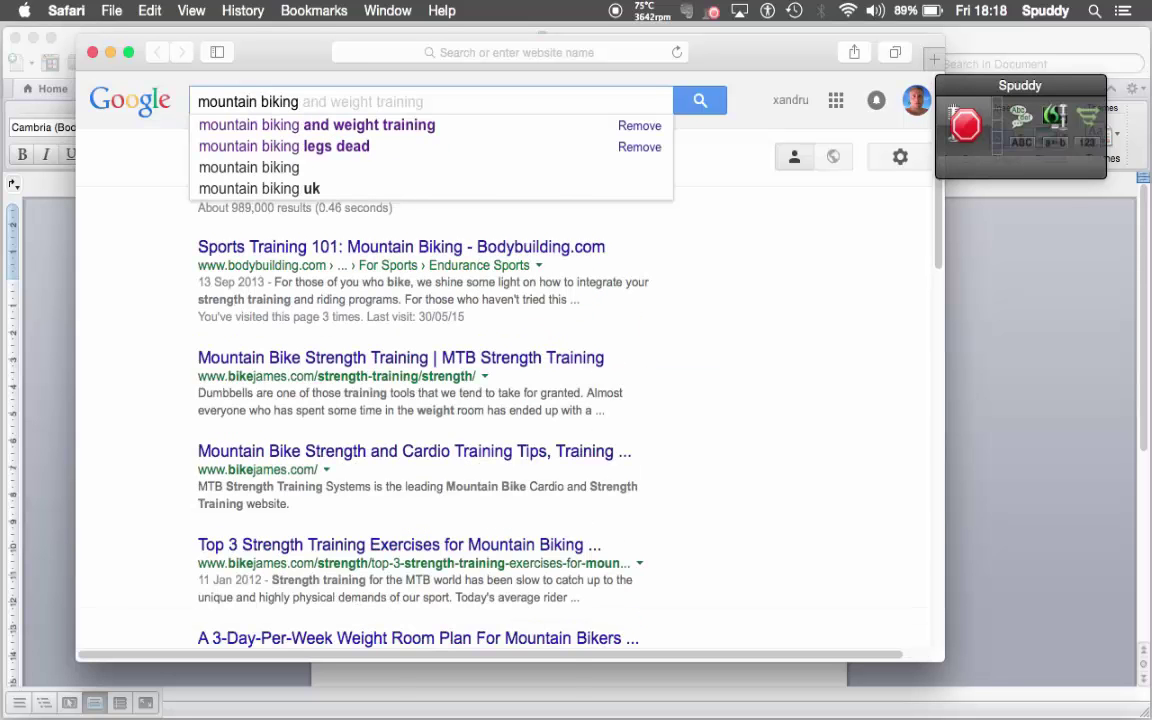
key(Return)
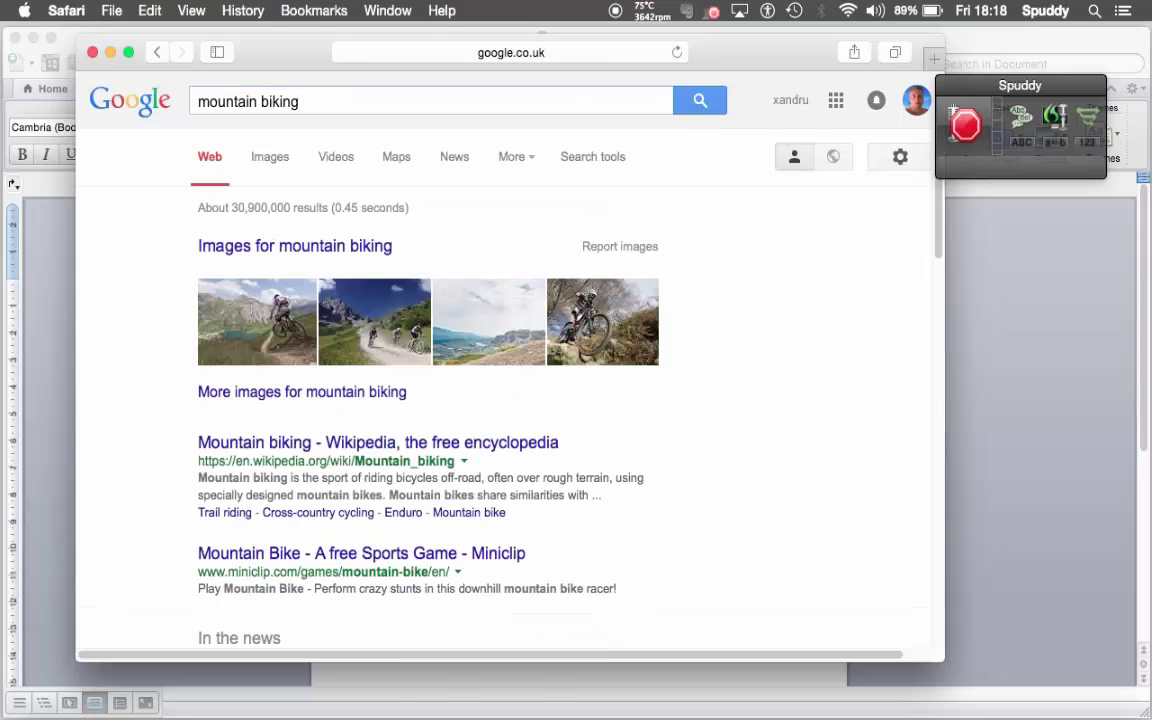
scroll(77, 556, down, 5)
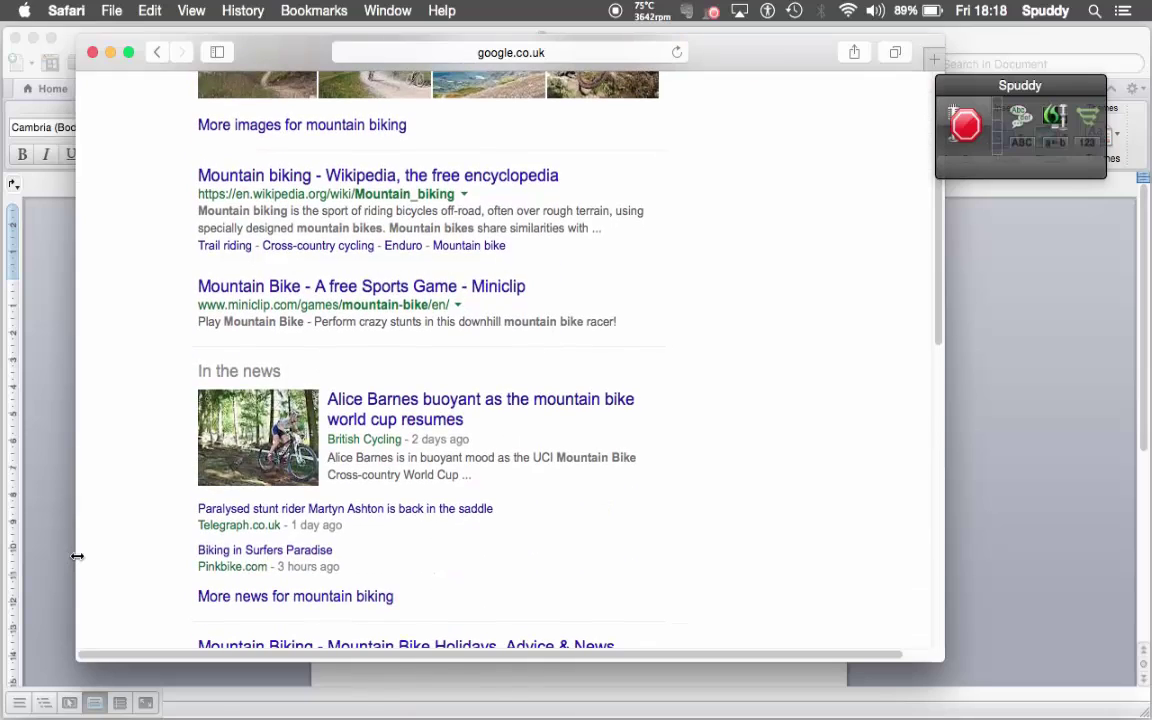
click(289, 294)
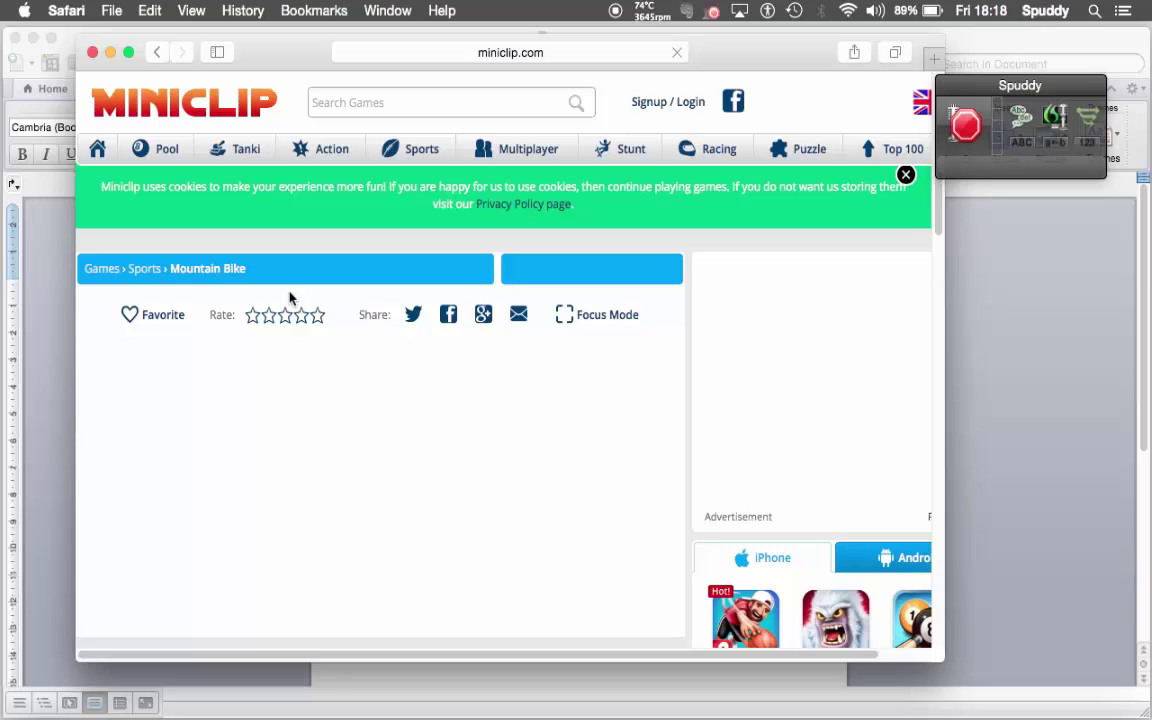
- Select the full web address of the Miniclip Mountain Bike page and close the browser window
click(314, 11)
click(740, 58)
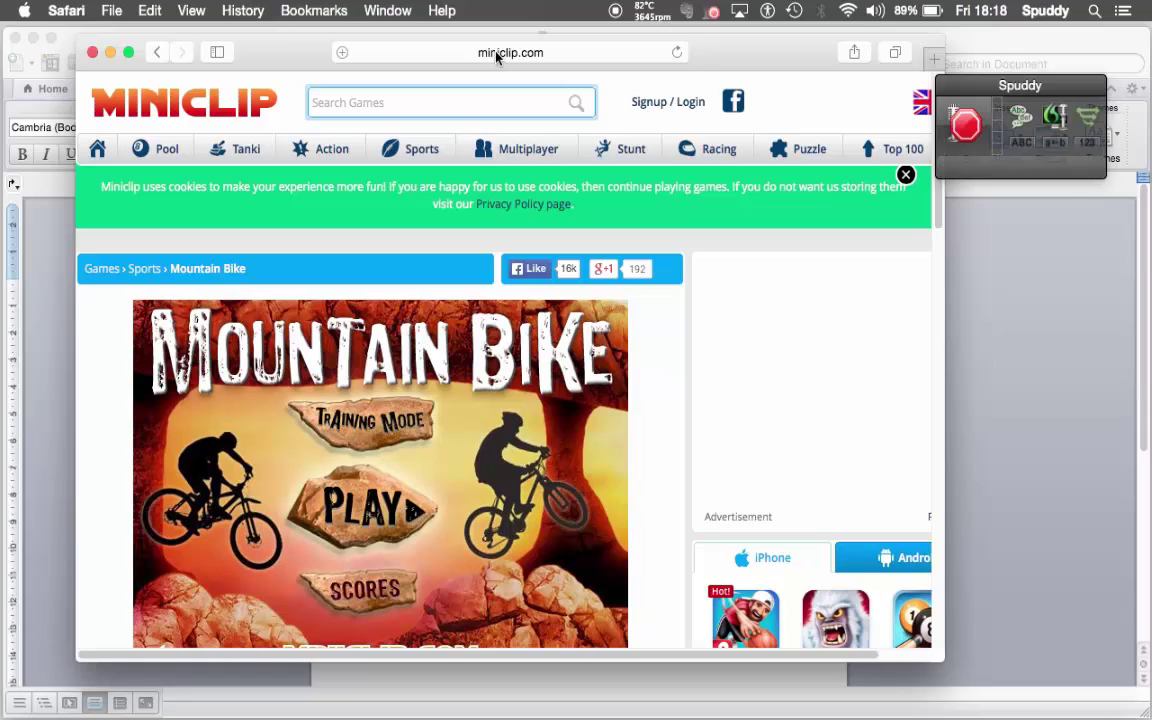
click(527, 58)
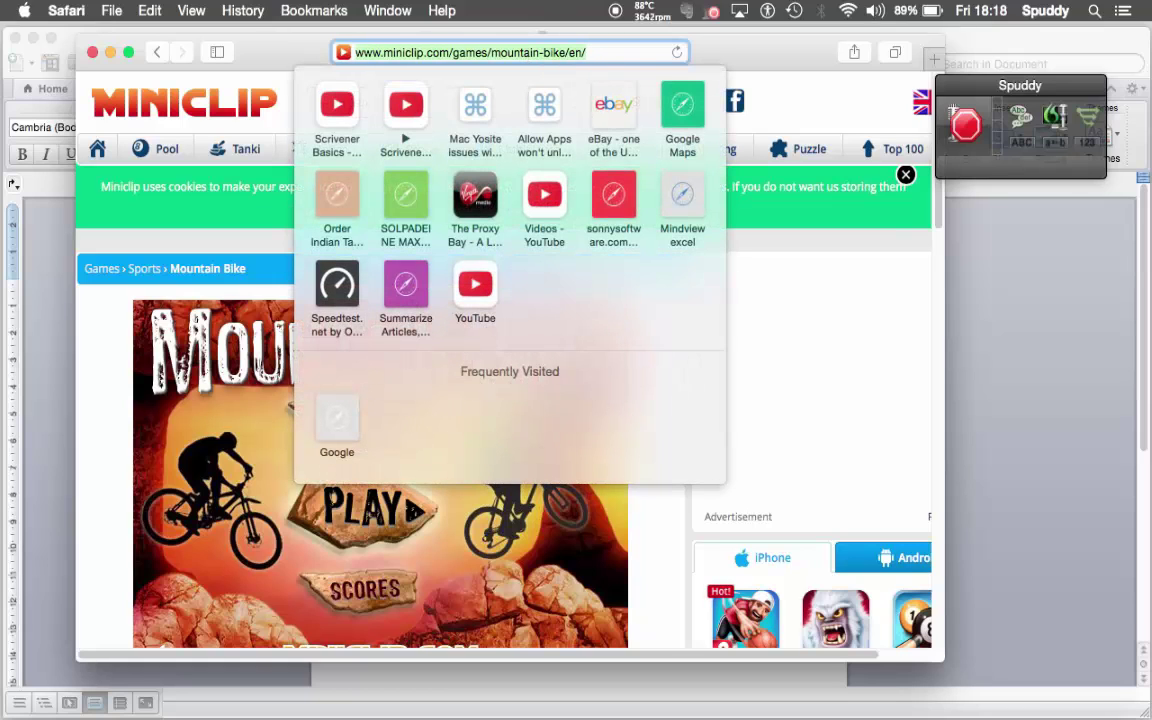
click(92, 51)
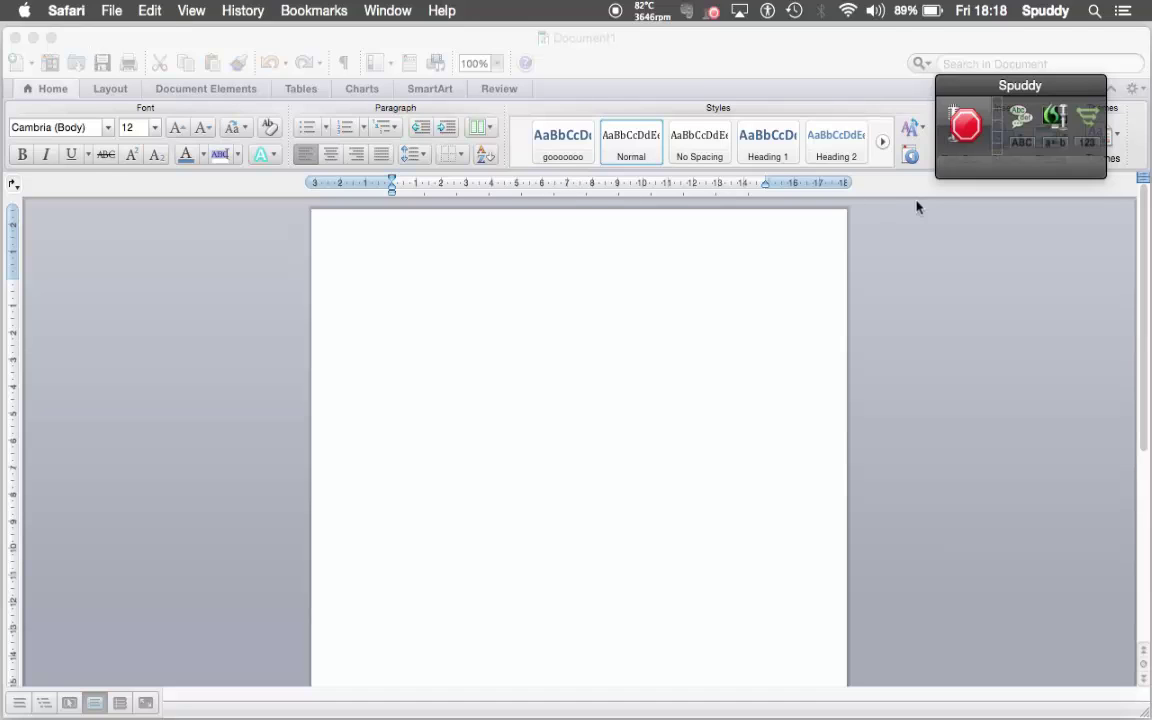
- Bring Dictate to the front, reopen the Commands window and add a new command to the Global context
click(1055, 122)
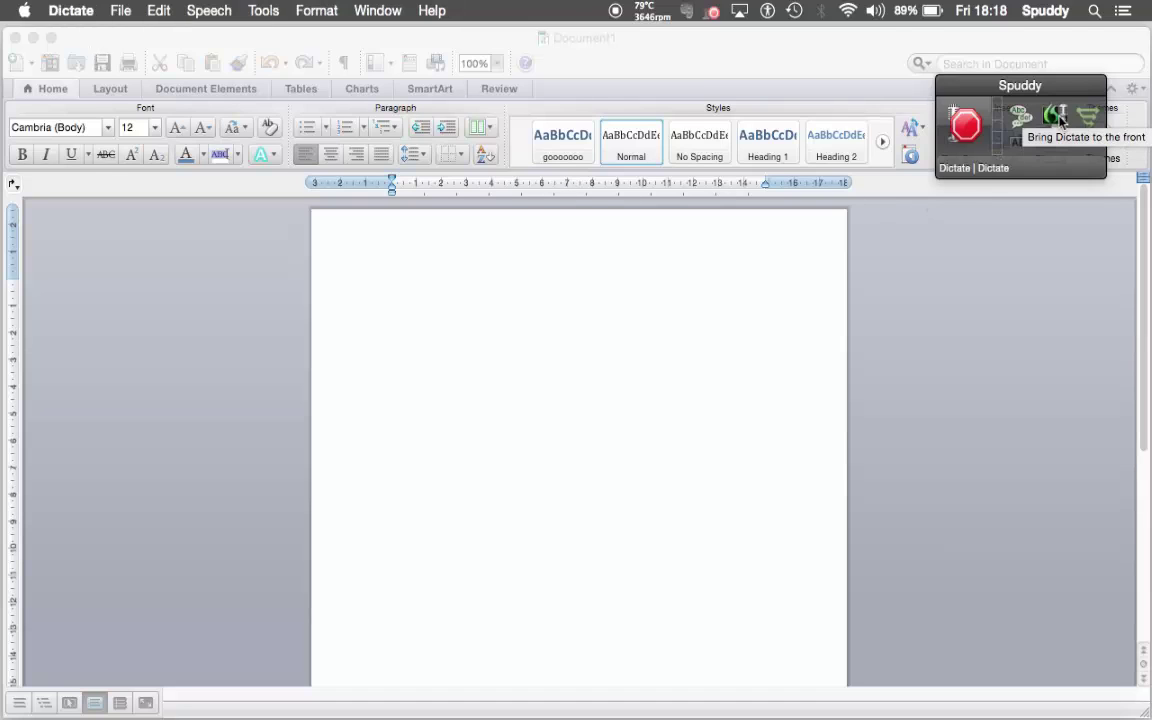
click(276, 11)
click(275, 54)
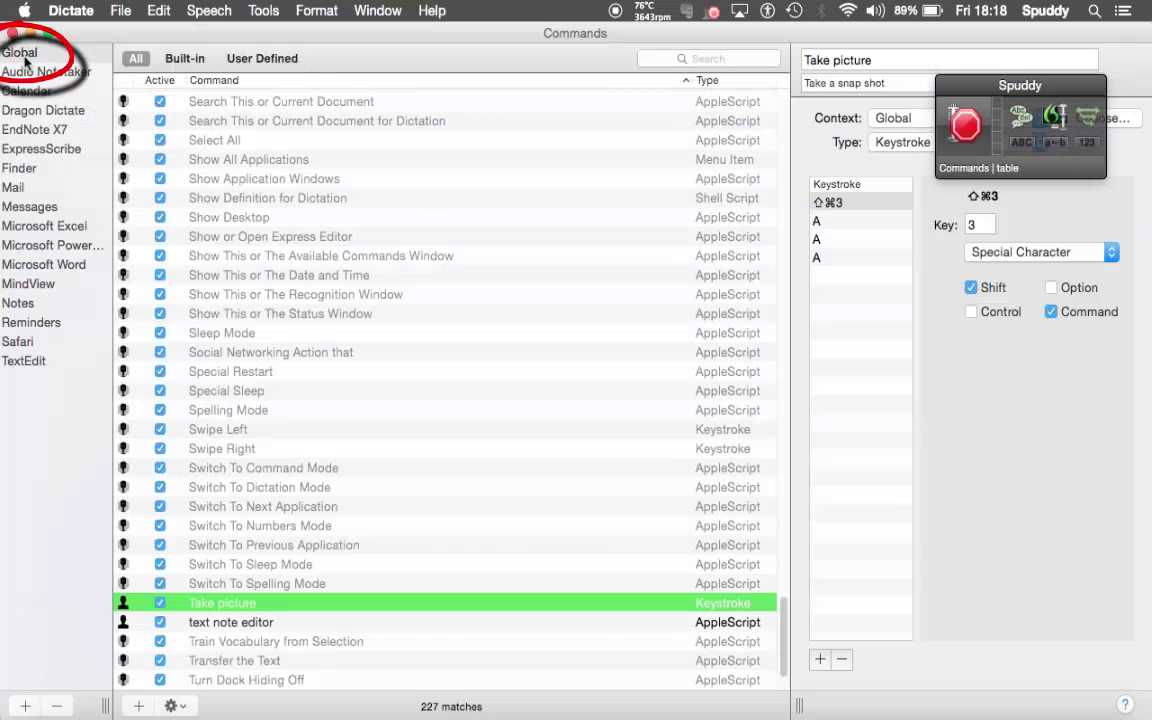
click(24, 56)
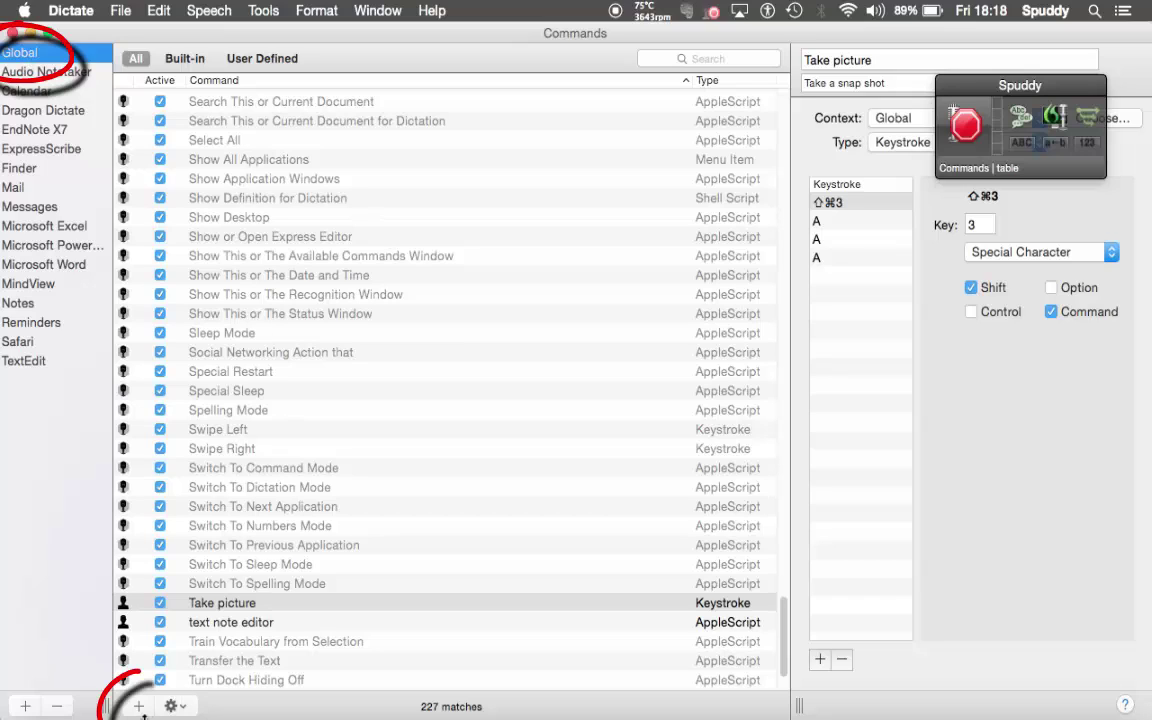
click(139, 706)
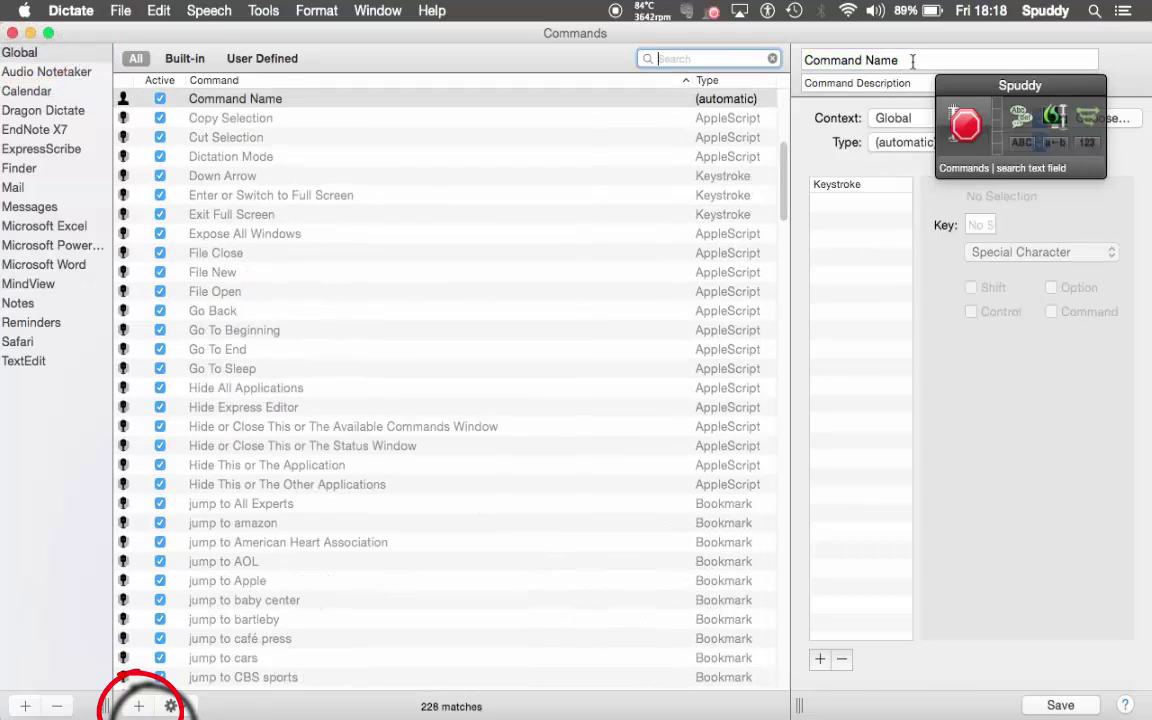
- Replace the new command's placeholder name with "jump to mountain bike"
click(838, 58)
key(BackSpace)
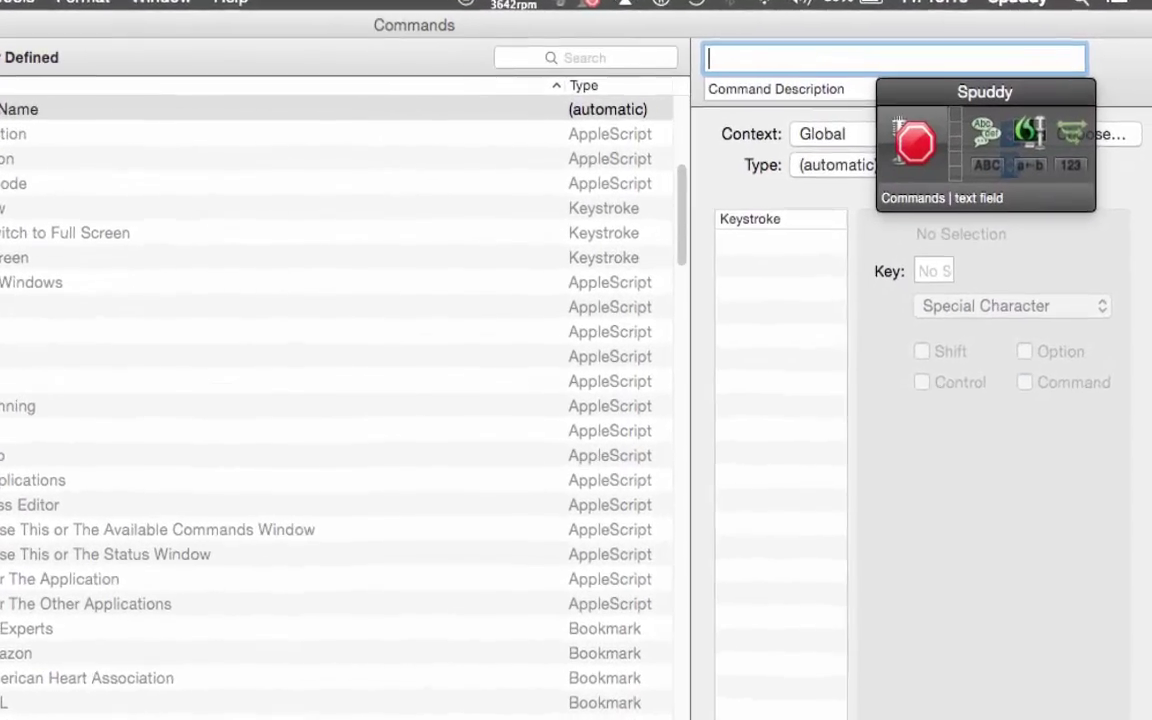
text(mount)
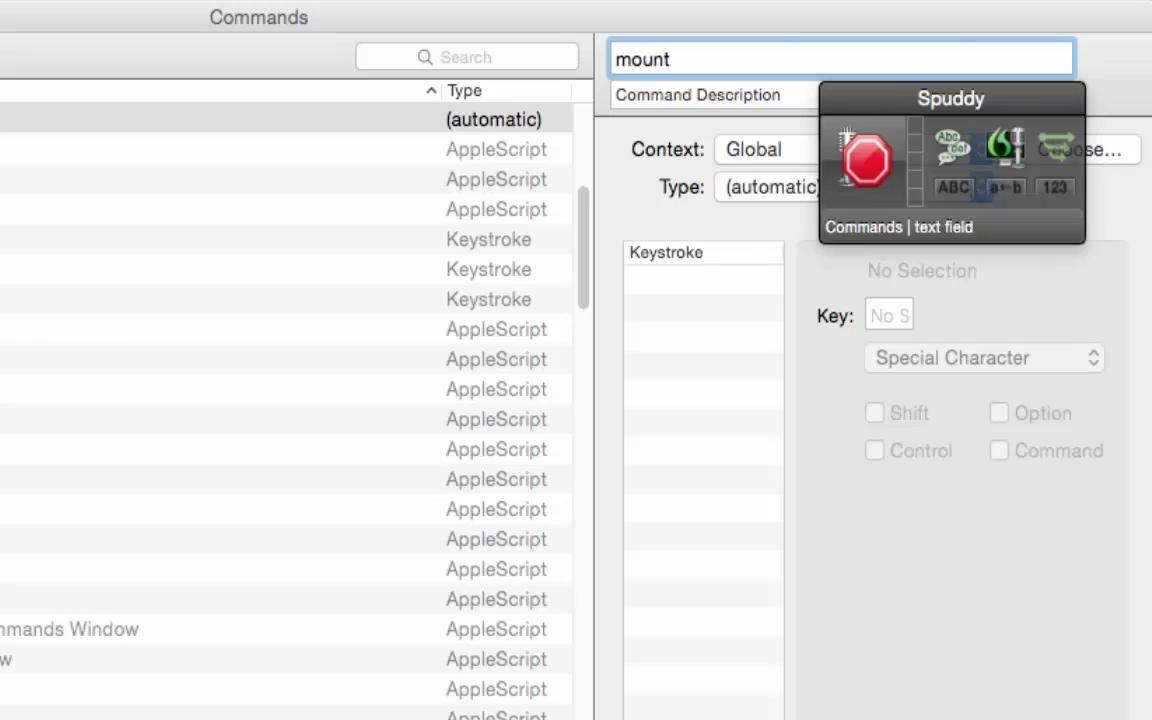
key(BackSpace)
key(BackSpace)
key(BackSpace)
key(BackSpace)
key(BackSpace)
text(jump to m)
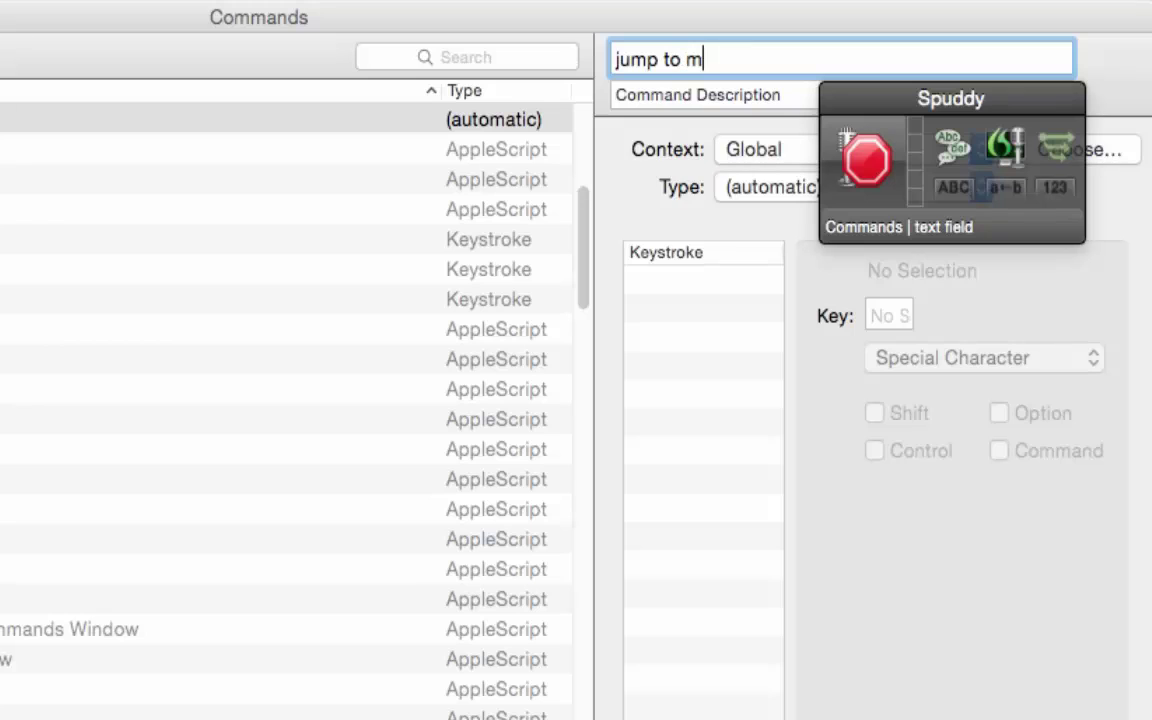
text(ountain)
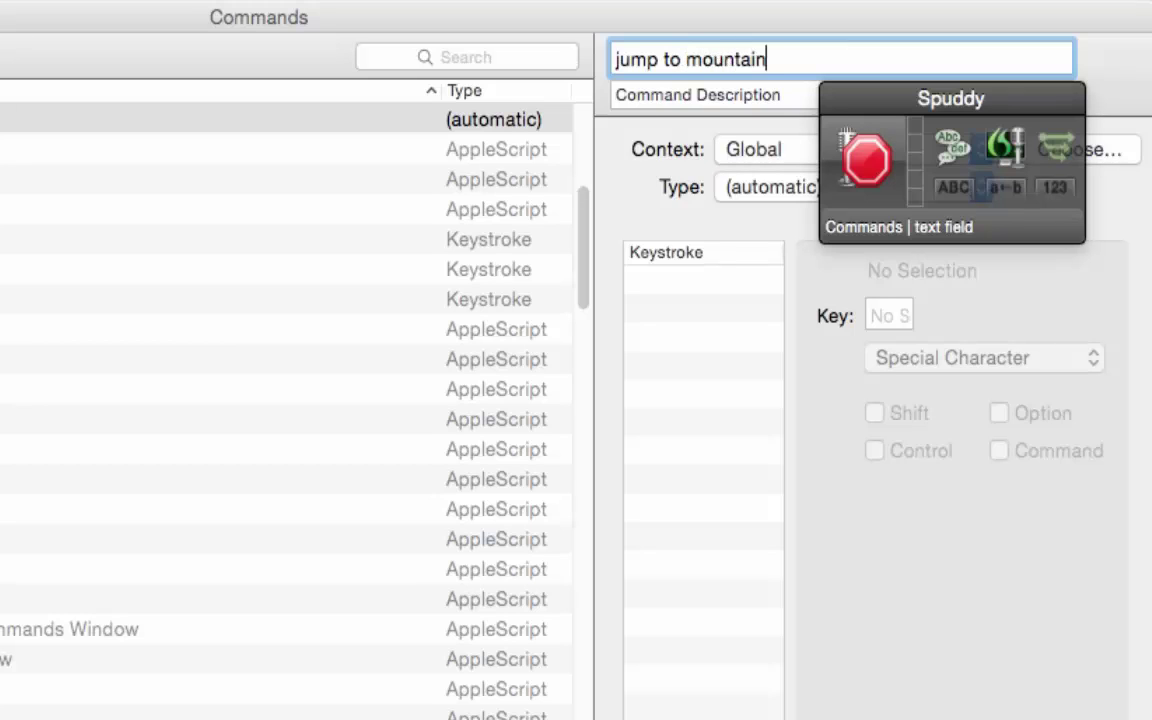
text( bike)
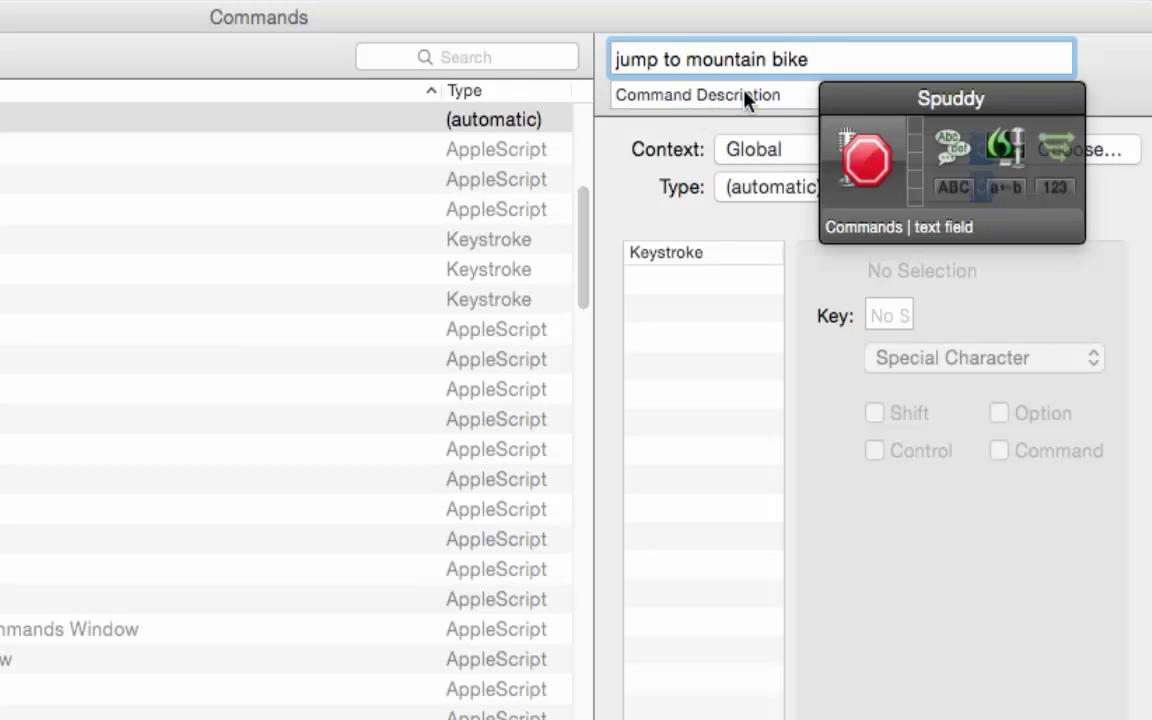
- Move the Dictate status window off the command settings and make "jump to mountain bike" a Global Bookmark command
drag(868, 96, 918, 538)
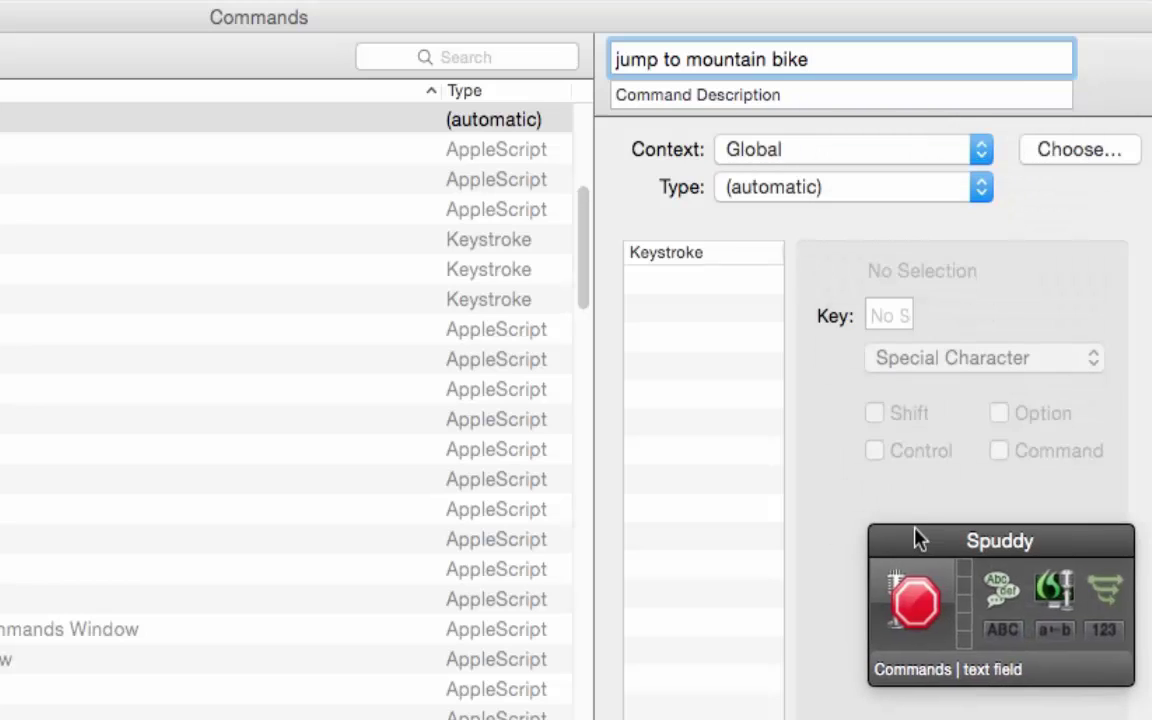
click(708, 95)
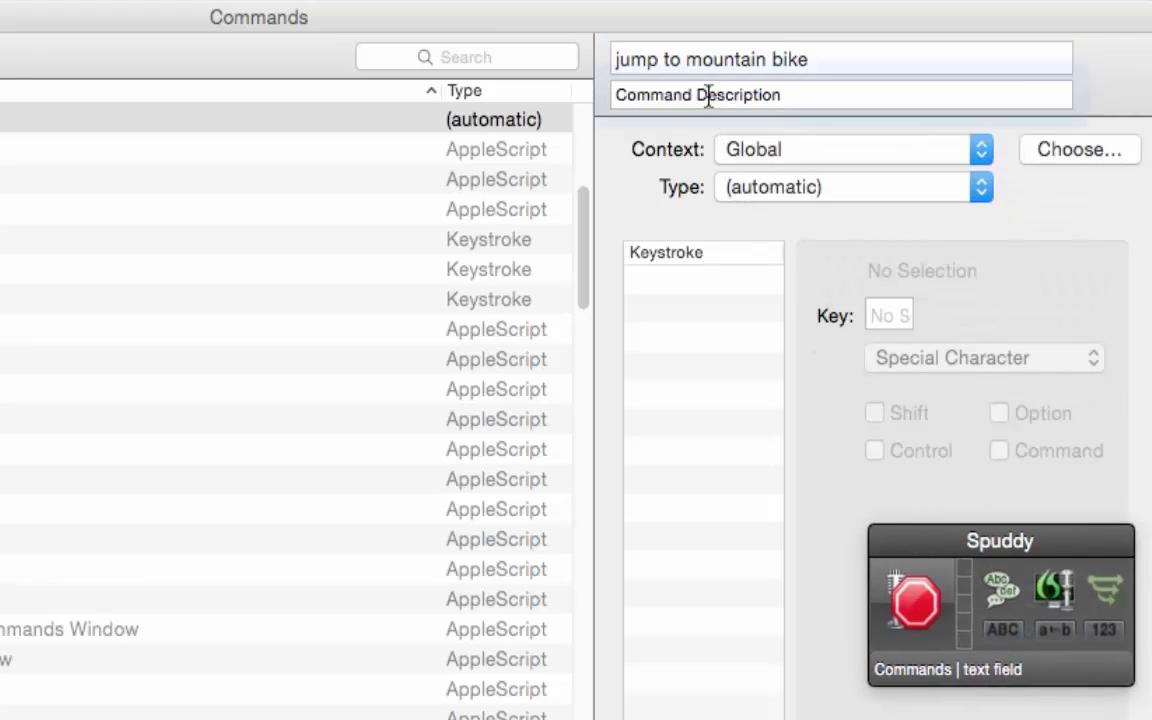
click(812, 149)
click(812, 149)
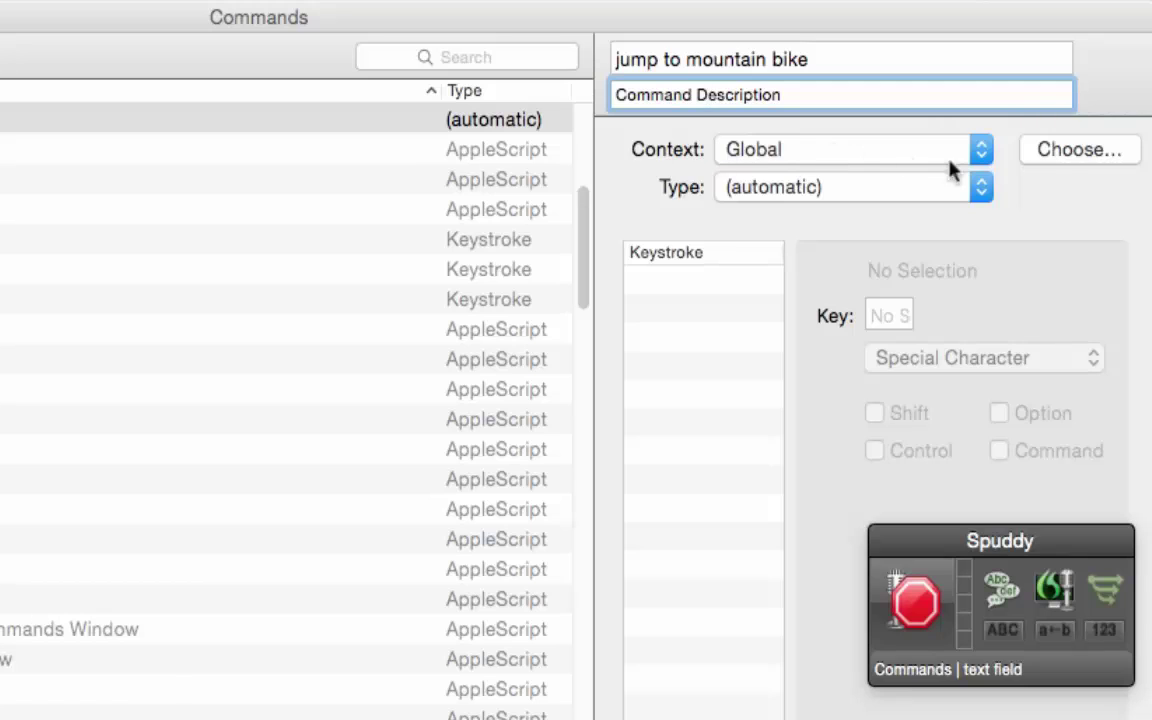
click(980, 190)
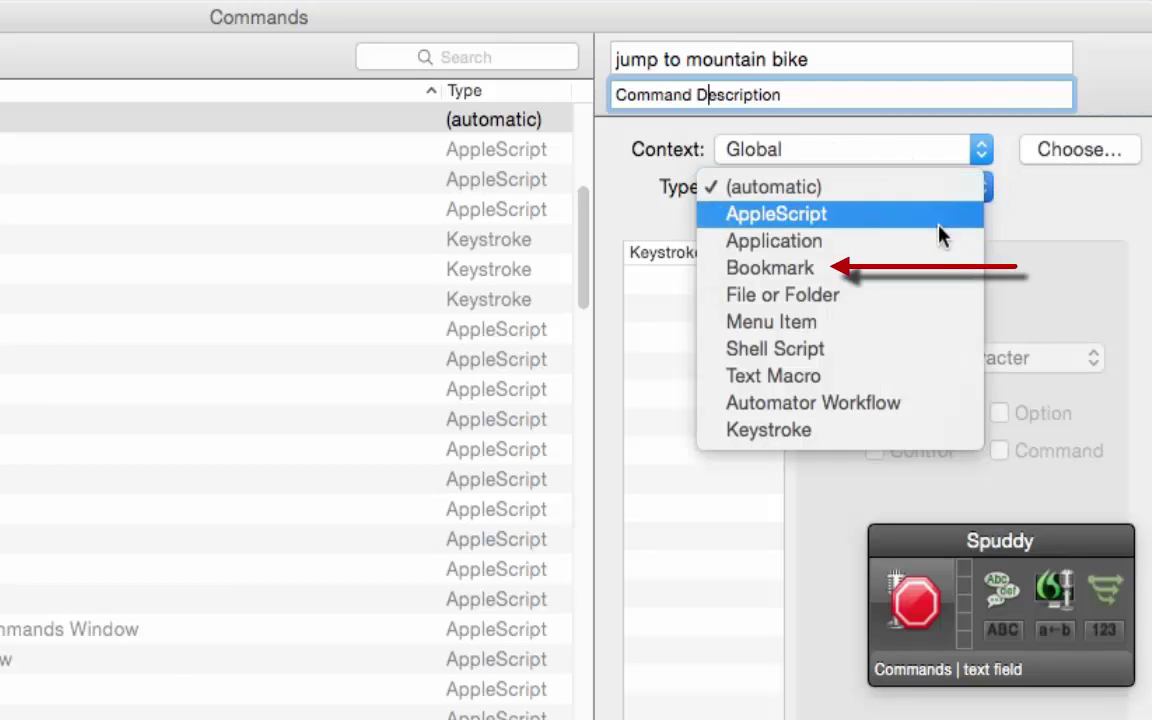
click(838, 268)
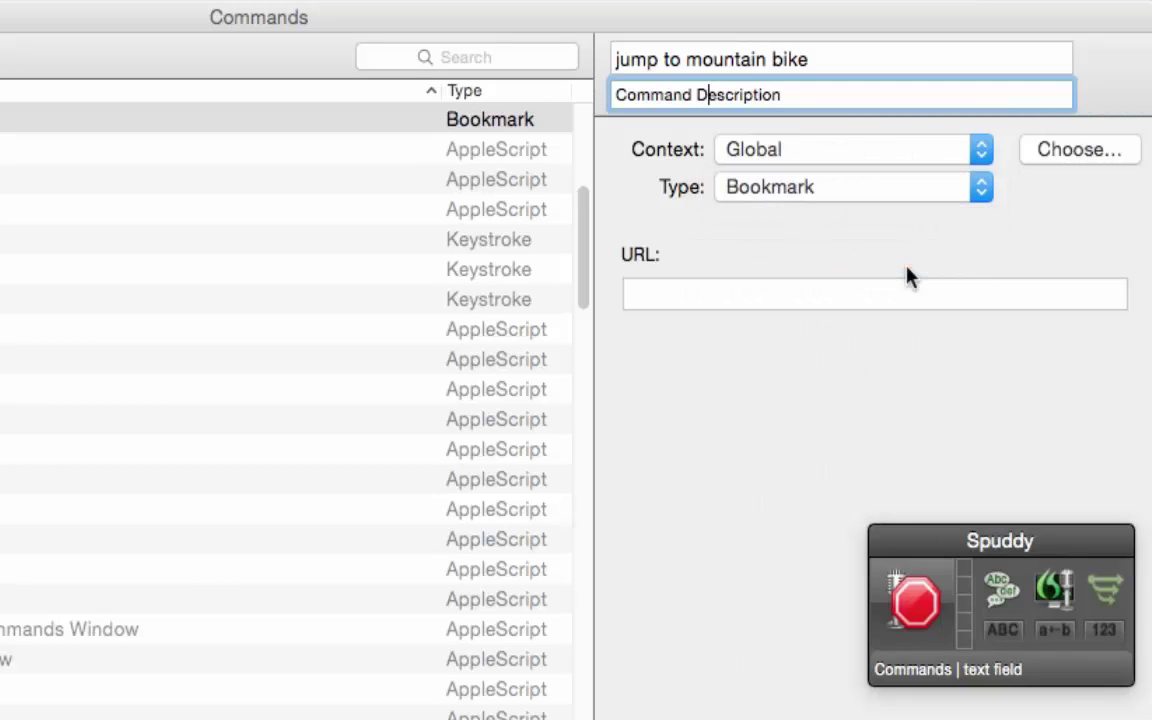
click(680, 296)
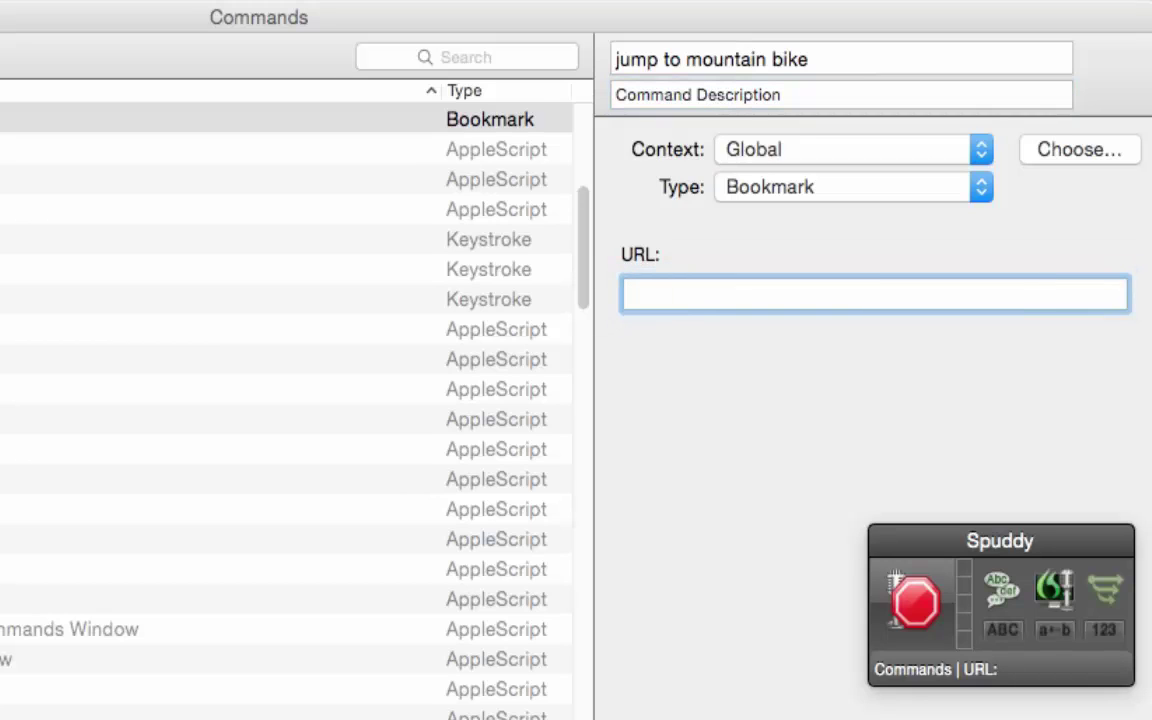
text(http://www.miniclip.com/games/mountain-bike/en/)
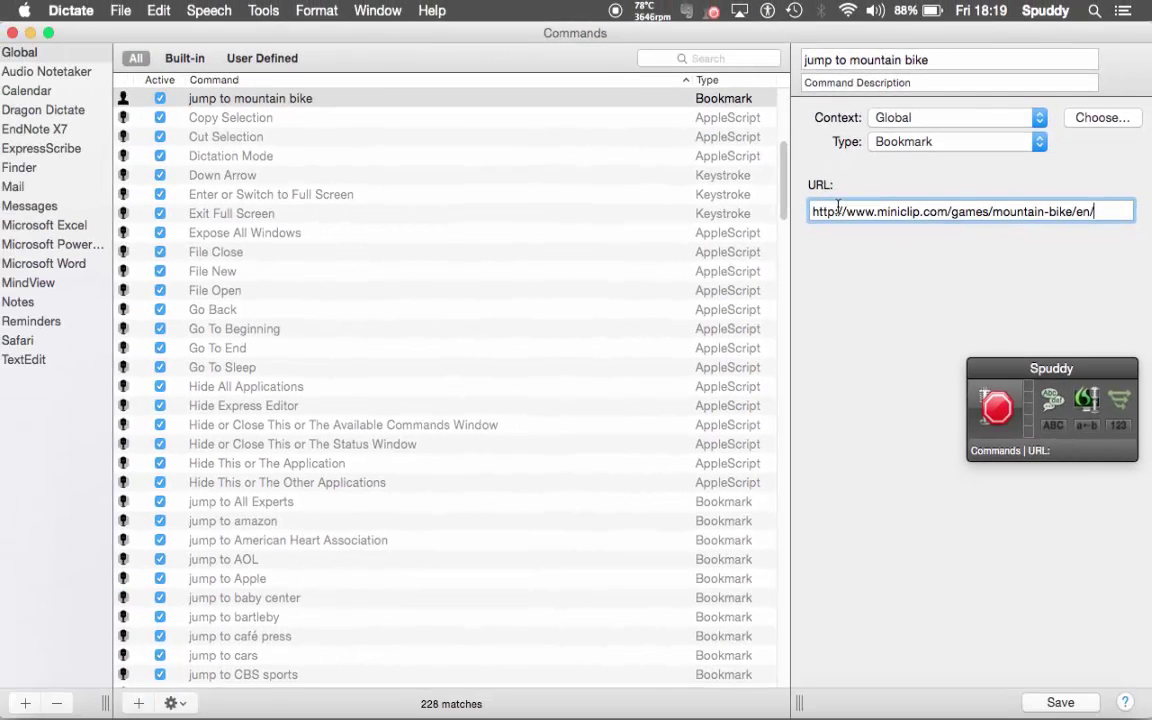
click(1060, 703)
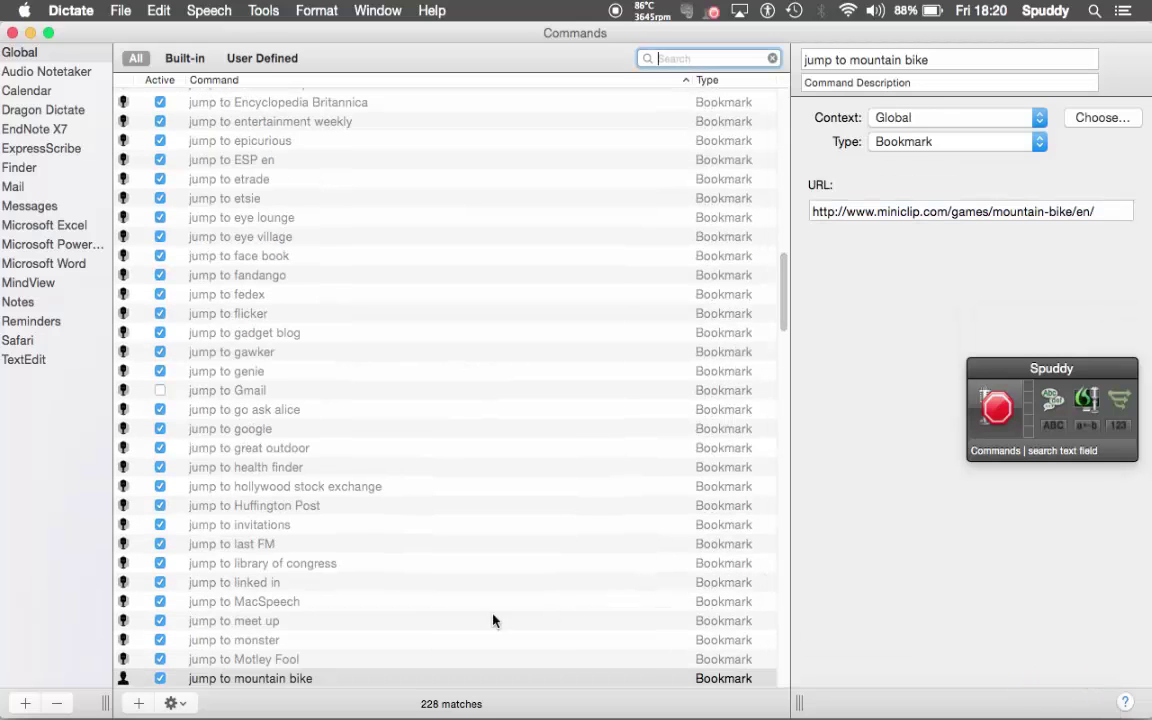
click(270, 680)
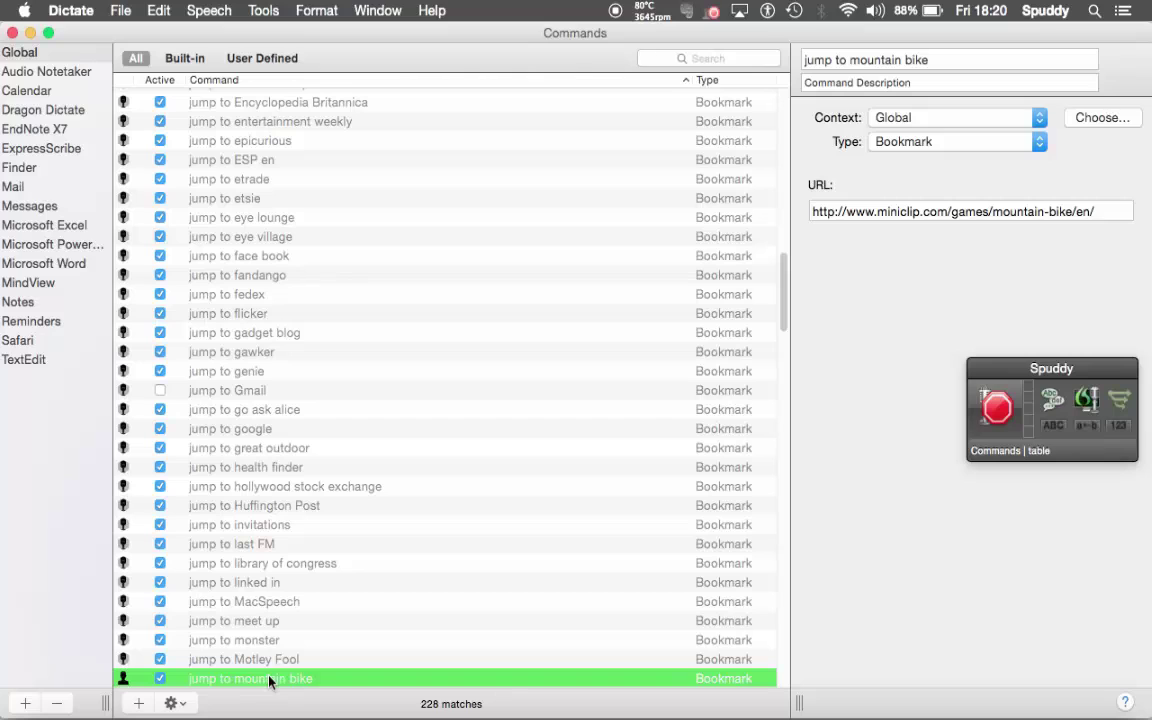
click(12, 34)
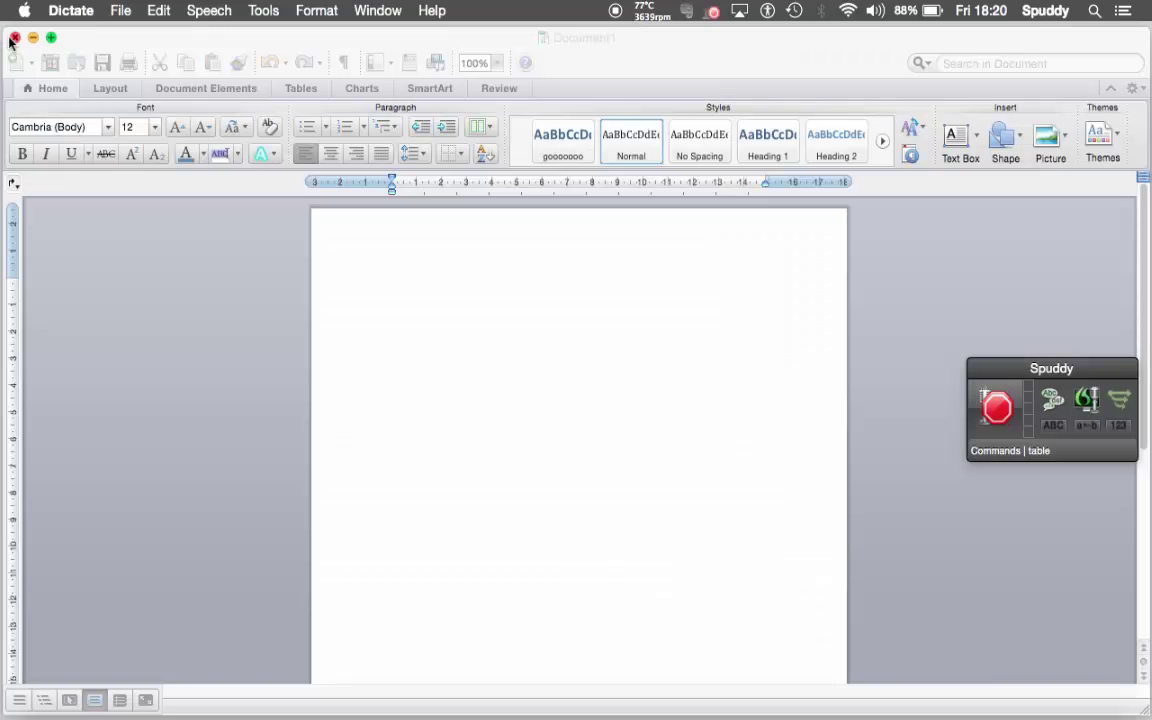
- Test the "jump to mountain bike" voice command with the microphone on, switching it off and closing the browser window at the end
click(992, 412)
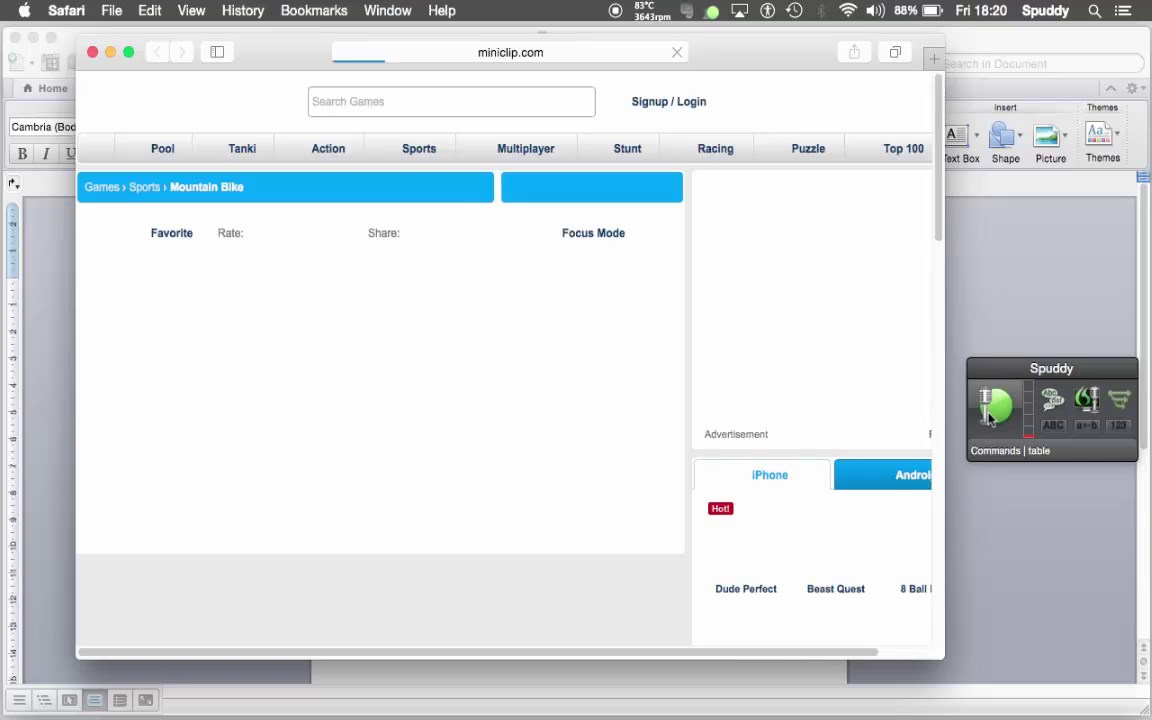
click(995, 415)
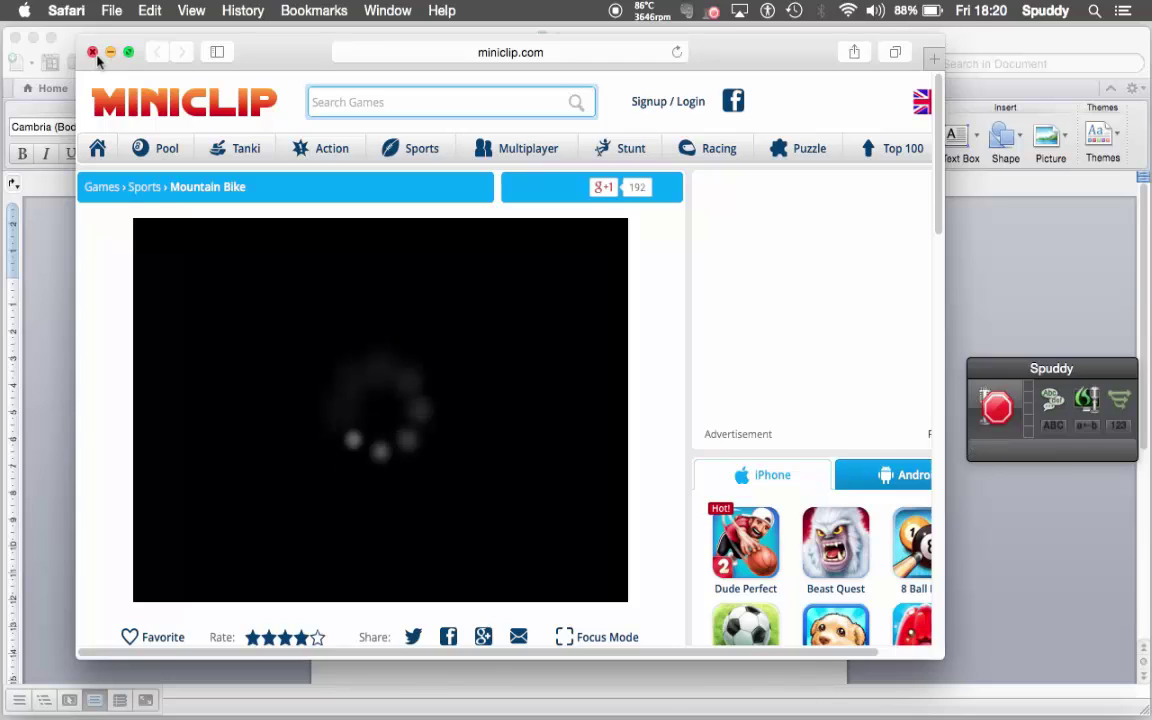
click(93, 52)
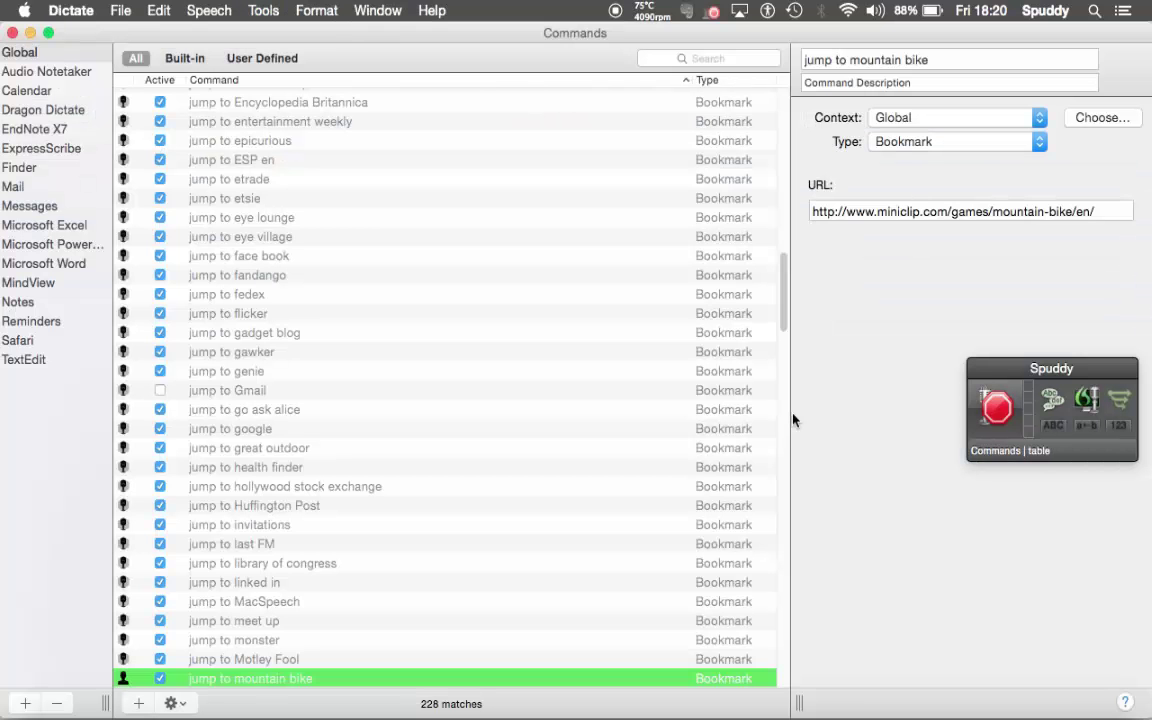
- Add a new command to the Global context and try the Application type, opening its application chooser and cancelling it
click(138, 705)
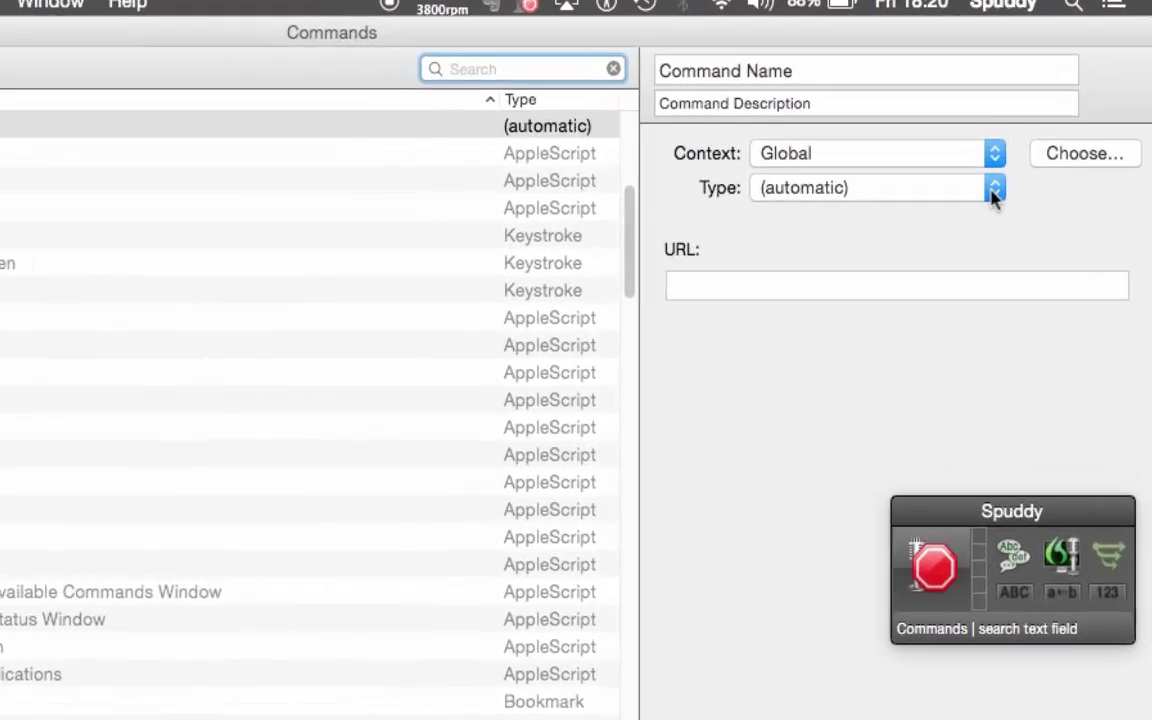
click(1037, 145)
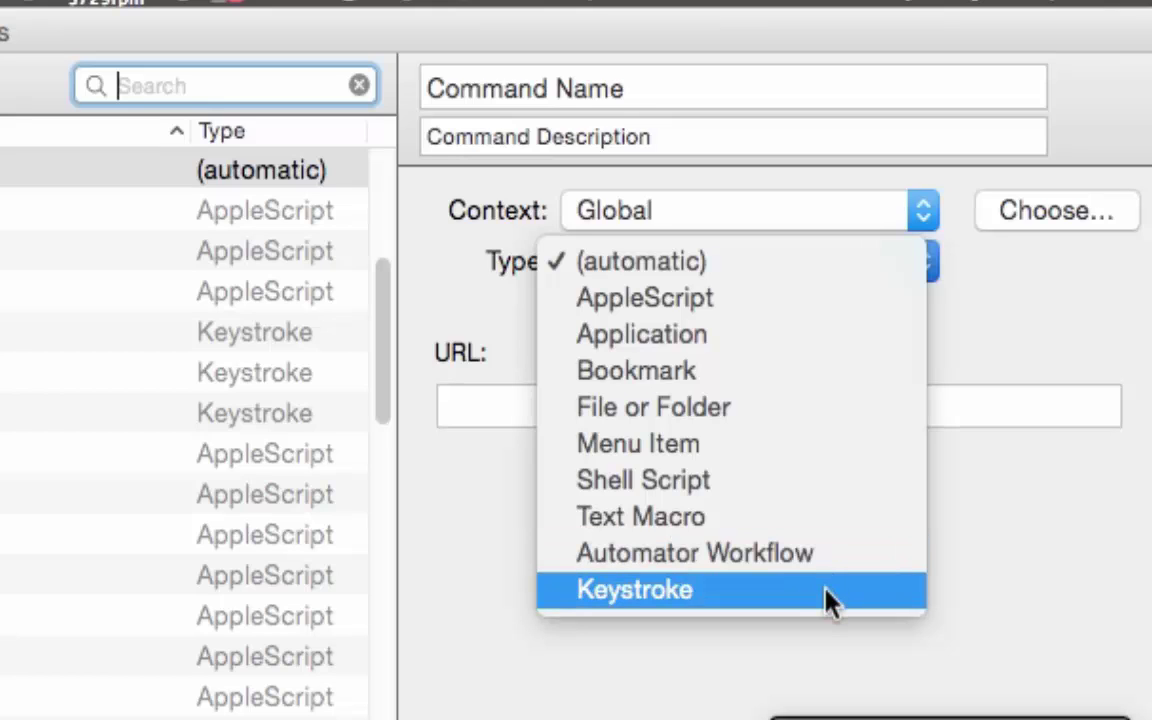
click(745, 362)
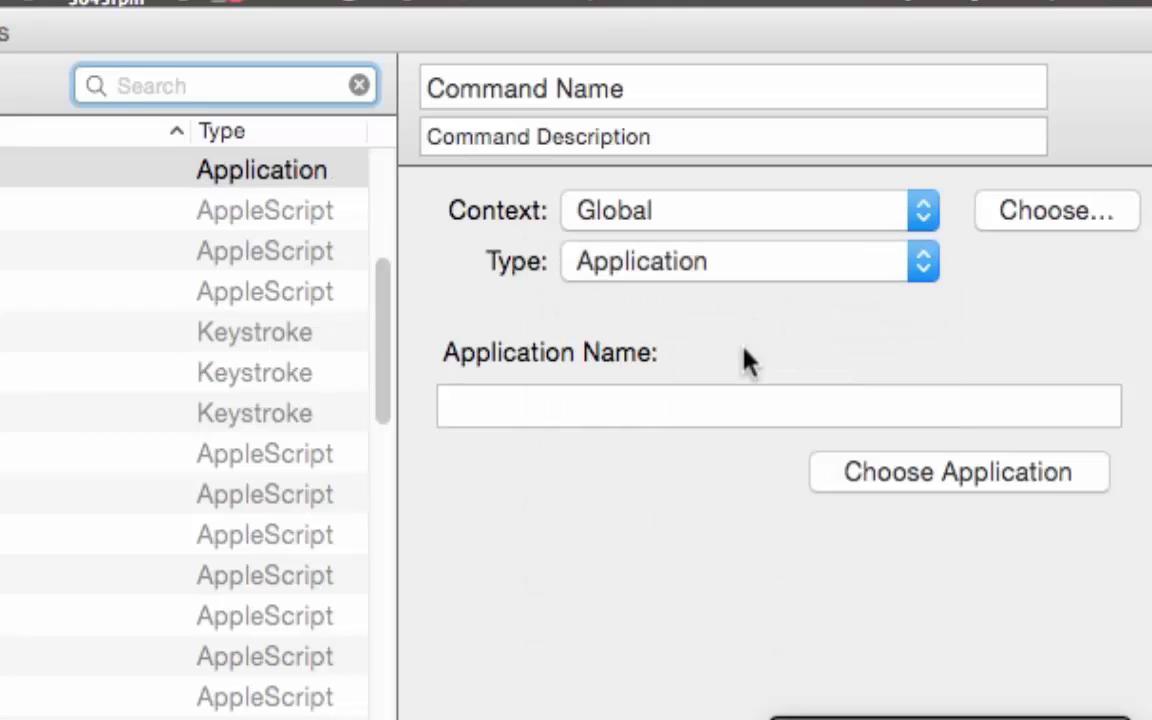
click(888, 478)
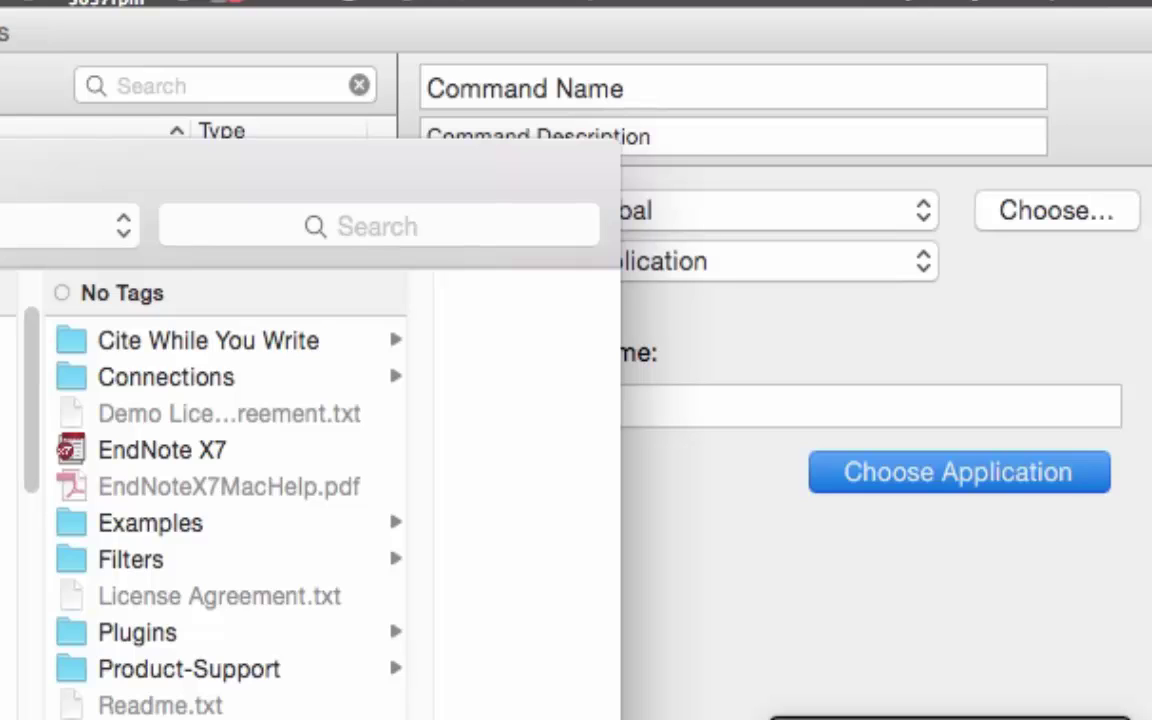
key(Escape)
- Make the new Global command a Text Macro and place the cursor in its empty text area
click(922, 262)
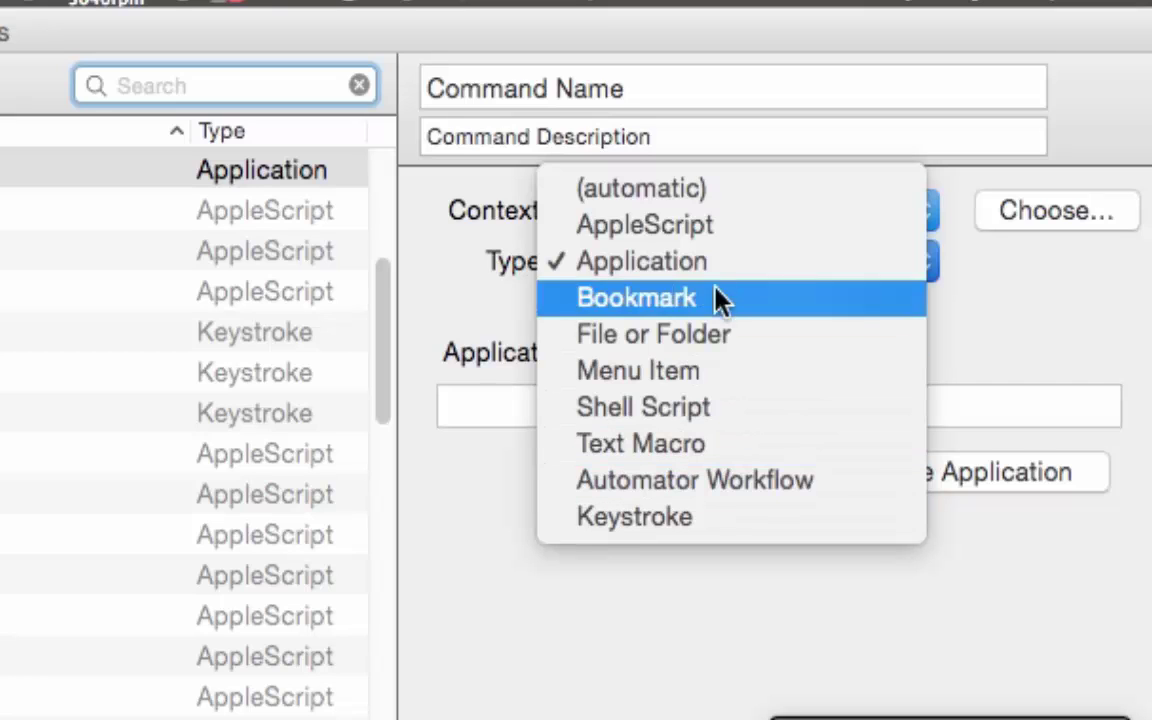
click(712, 446)
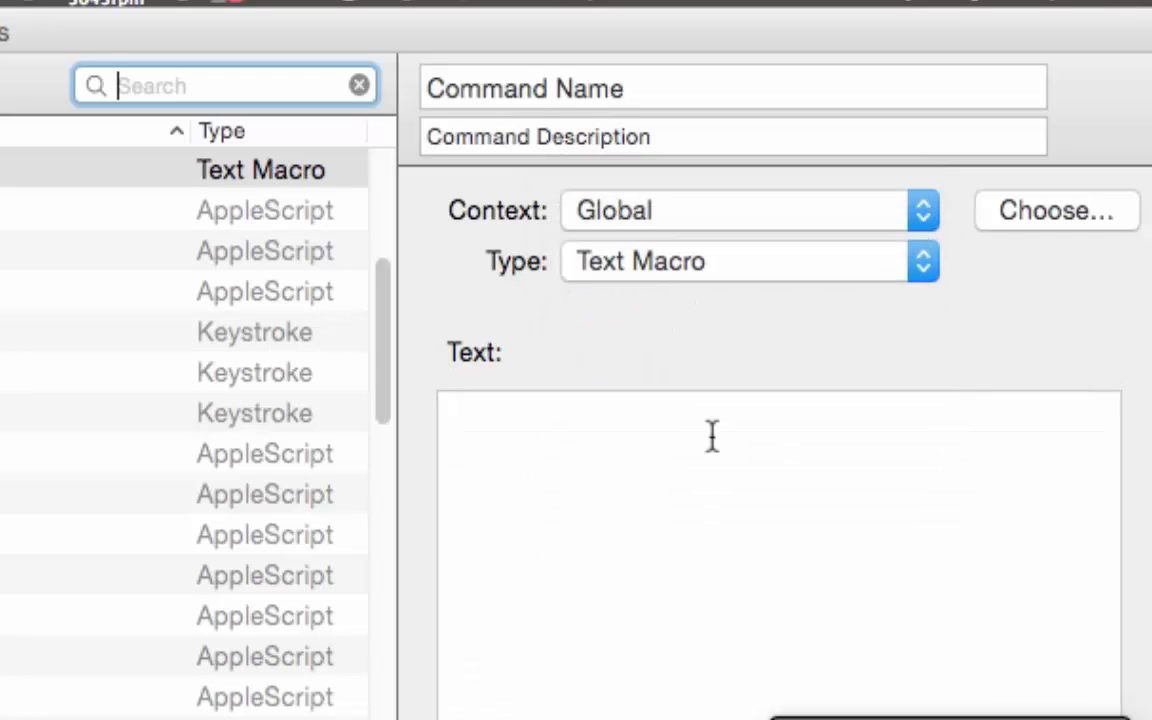
click(596, 470)
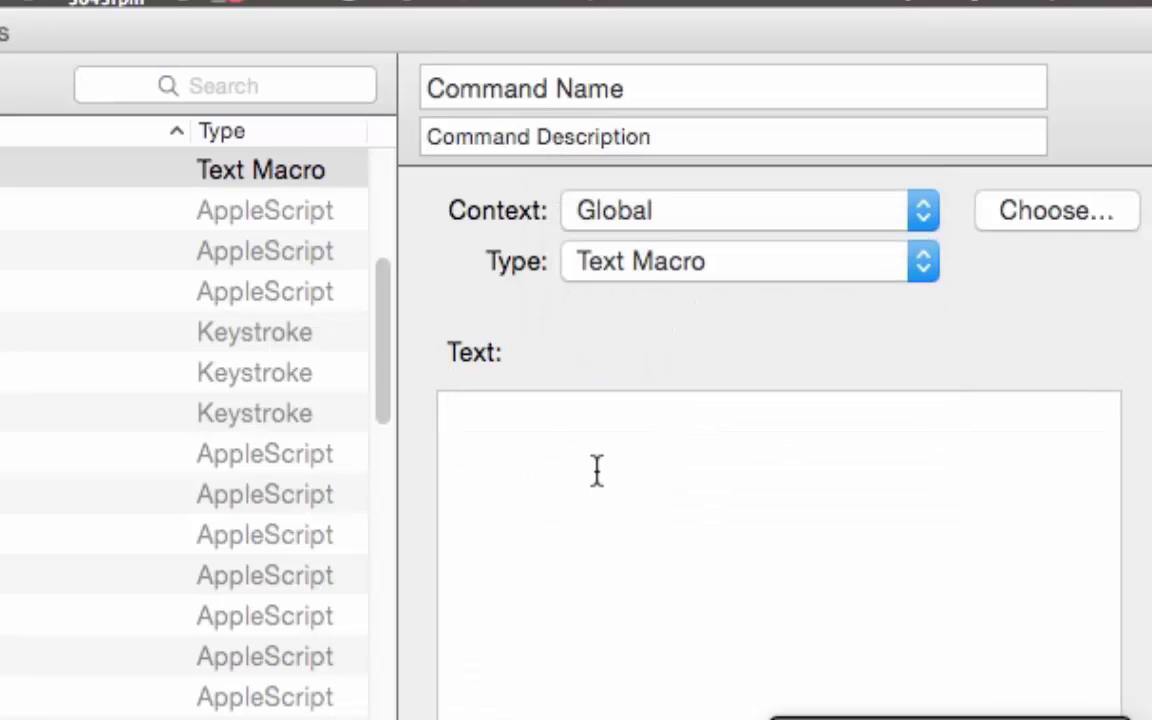